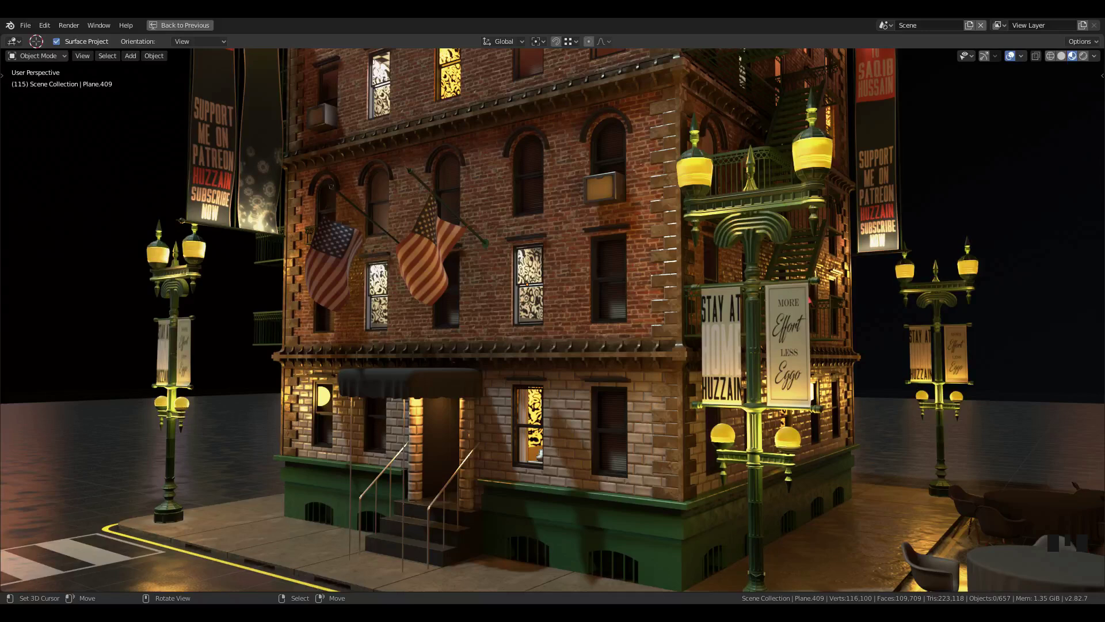
# Copy the two adjacent arched-window wall panels at the building's edge, in the floor row beside the flags
pyautogui.hotkey('shift', '`')
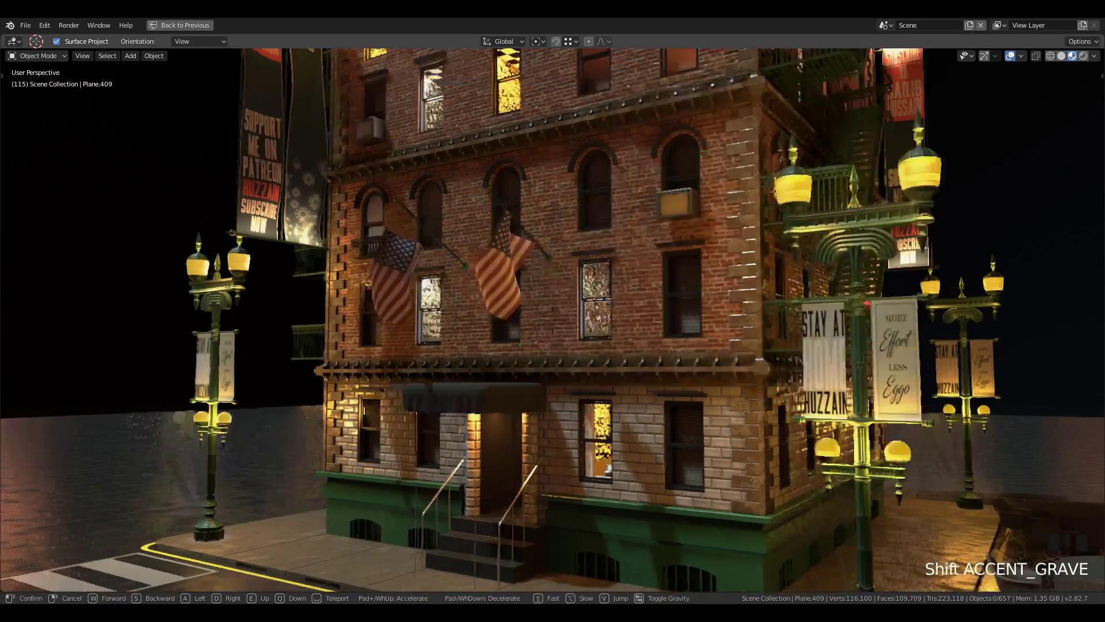
pyautogui.click(541, 311)
pyautogui.rightClick(539, 310)
pyautogui.keyDown('shift'); pyautogui.rightClick(606, 296); pyautogui.keyUp('shift')
pyautogui.hotkey('ctrl', 'c')
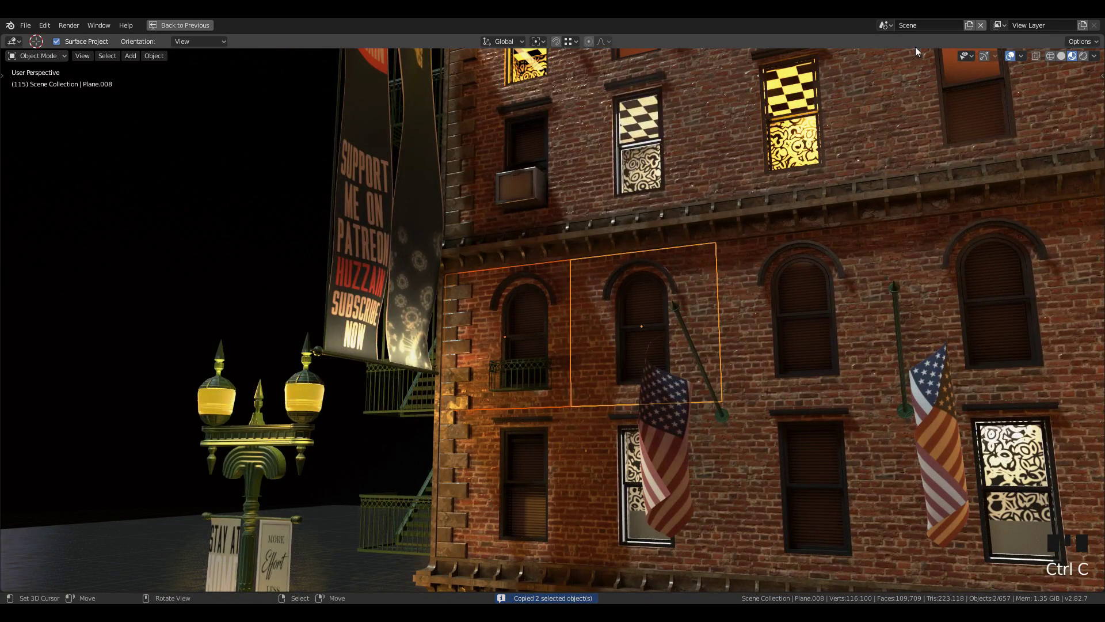
# Create a new empty scene, paste the two copied window panels into it and frame them
pyautogui.click(970, 24)
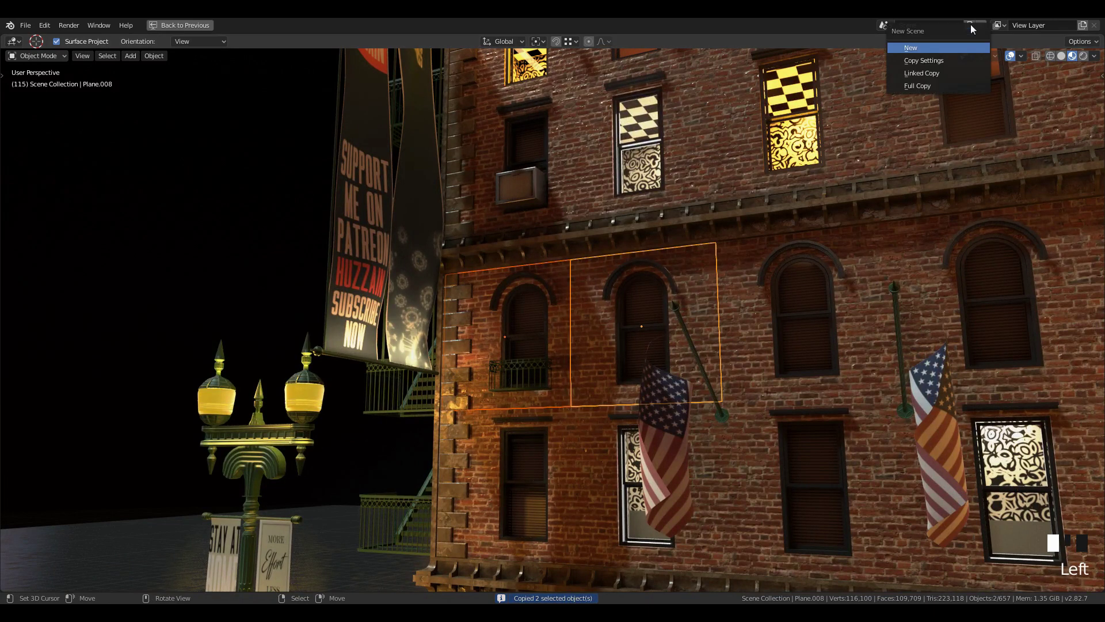
pyautogui.click(943, 43)
pyautogui.hotkey('ctrl', 'v')
pyautogui.scroll(-3, 675, 384)
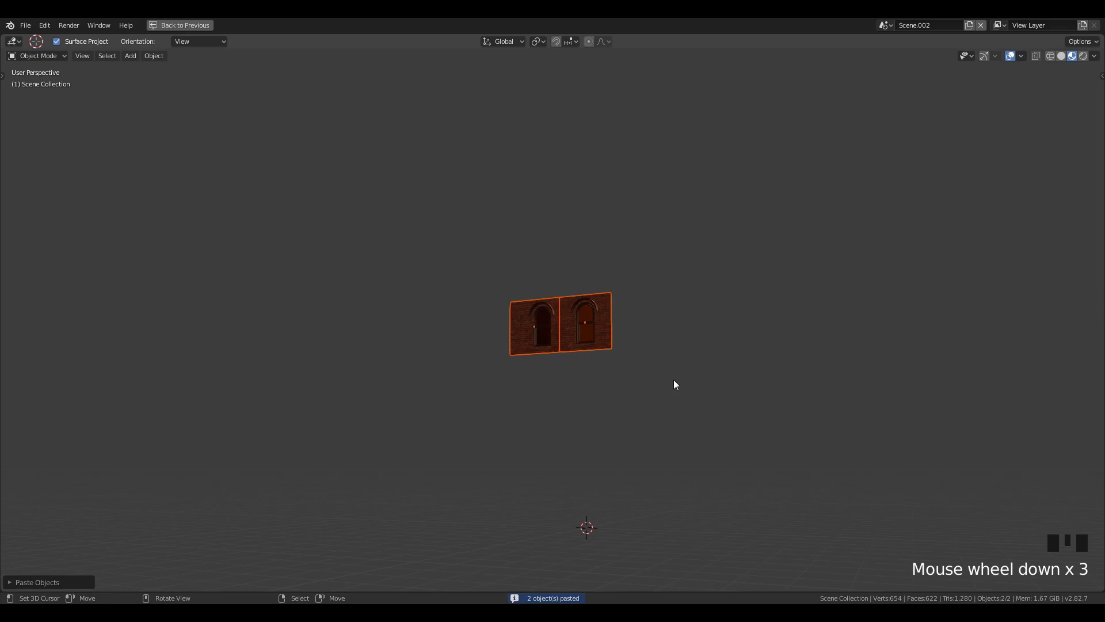
pyautogui.moveTo(675, 384); pyautogui.dragTo(615, 425, button='middle')
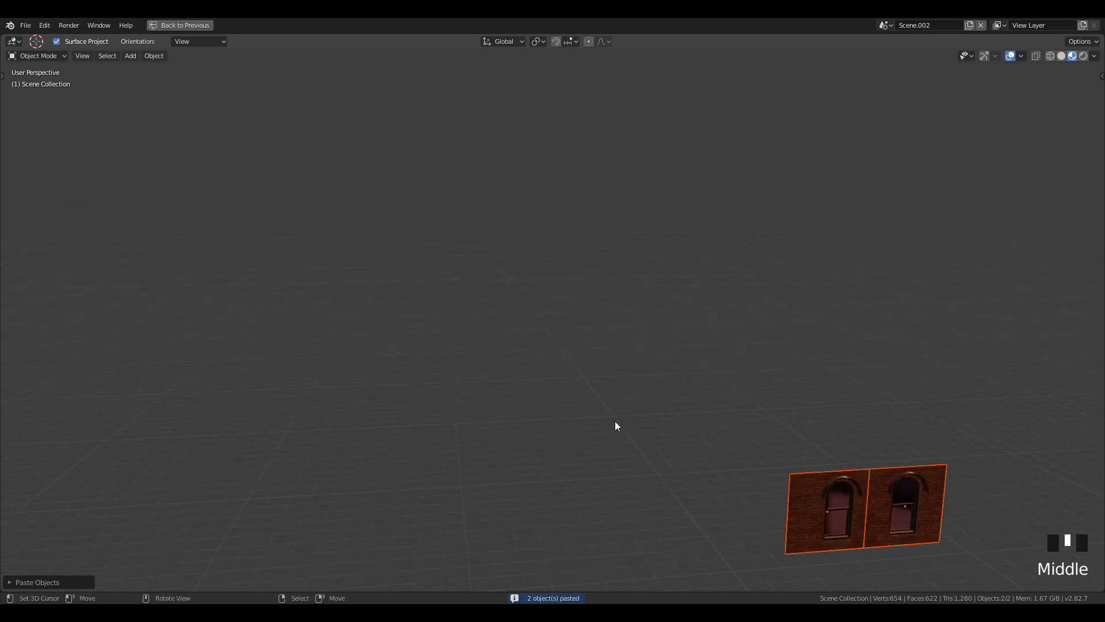
pyautogui.press('KP_Decimal')
pyautogui.moveTo(520, 488); pyautogui.dragTo(622, 449, button='middle')
# Place the 3D cursor at the origin of the first window panel and add a cube there
pyautogui.rightClick(553, 374)
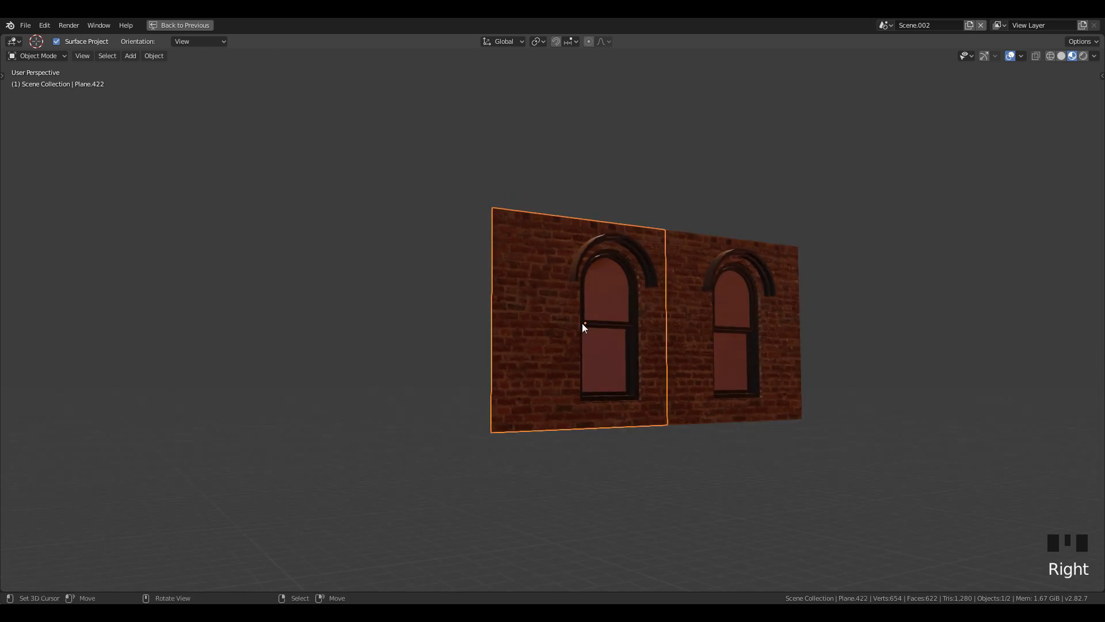
pyautogui.hotkey('shift', 's')
pyautogui.click(578, 409)
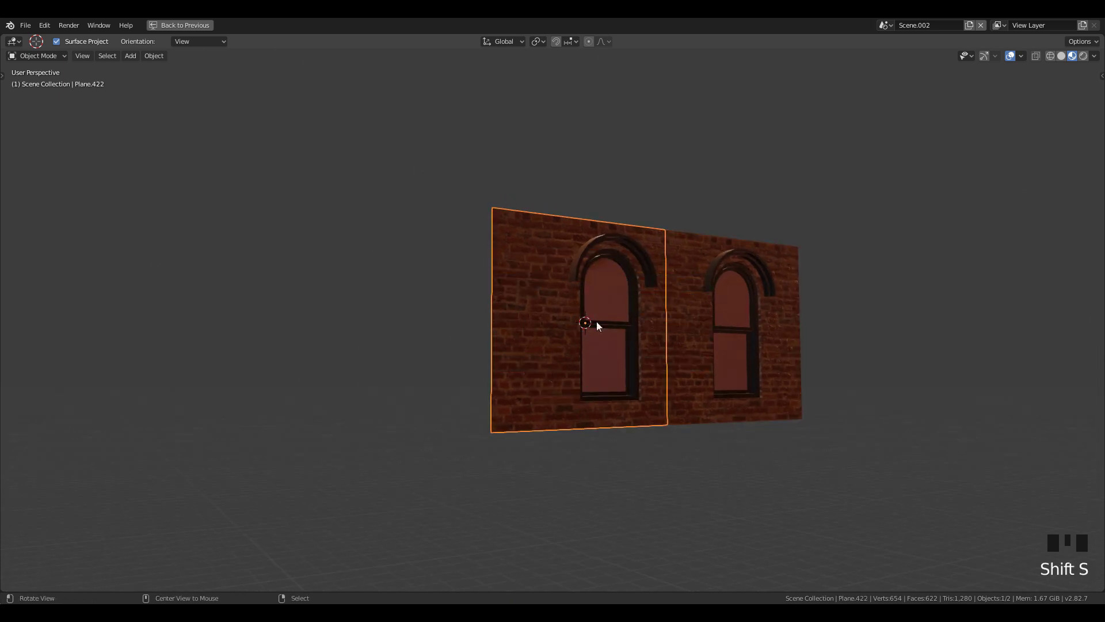
pyautogui.moveTo(597, 326); pyautogui.dragTo(604, 353, button='middle')
pyautogui.hotkey('shift', 'a')
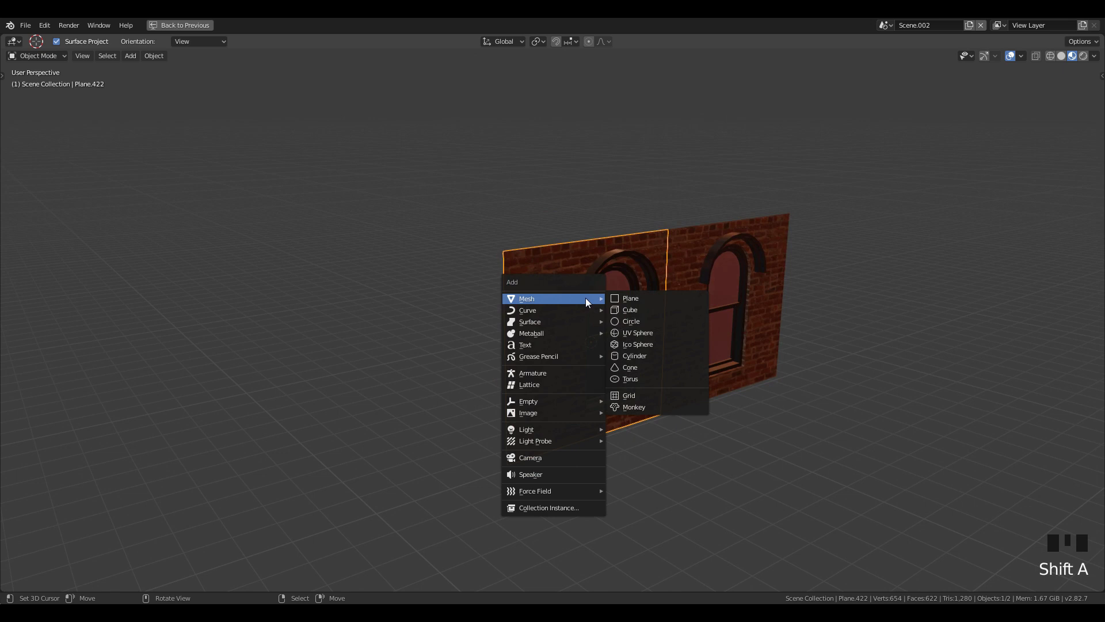
pyautogui.click(627, 309)
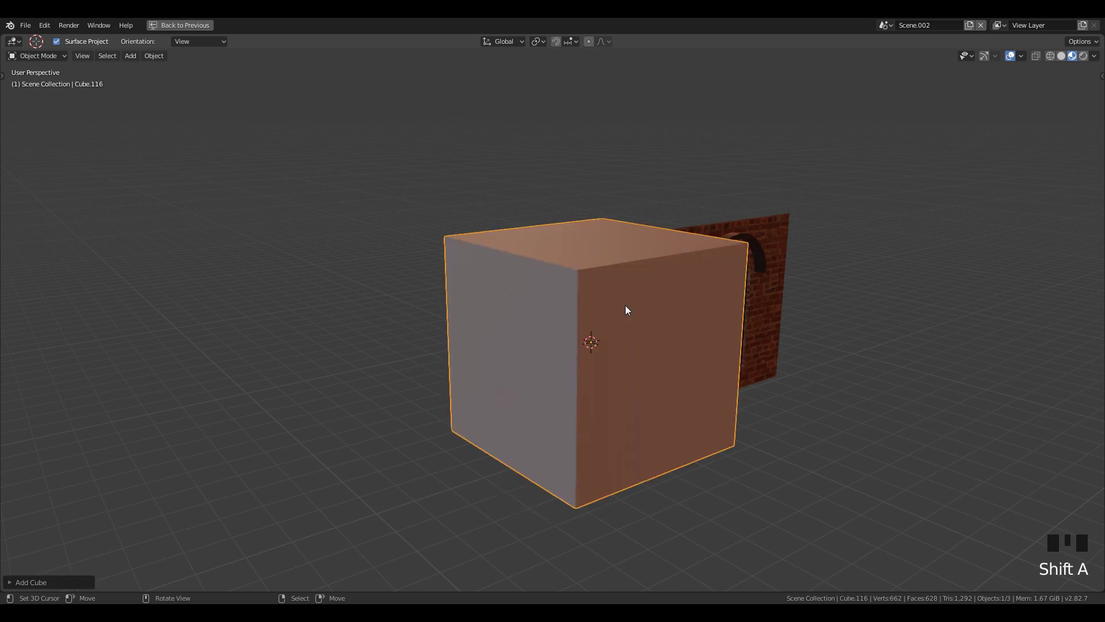
# Turn on vertex snapping and move the cube 1 m along X so its front face sits flush with the window panel
pyautogui.moveTo(730, 472); pyautogui.dragTo(627, 457, button='middle')
pyautogui.scroll(3, 627, 456)
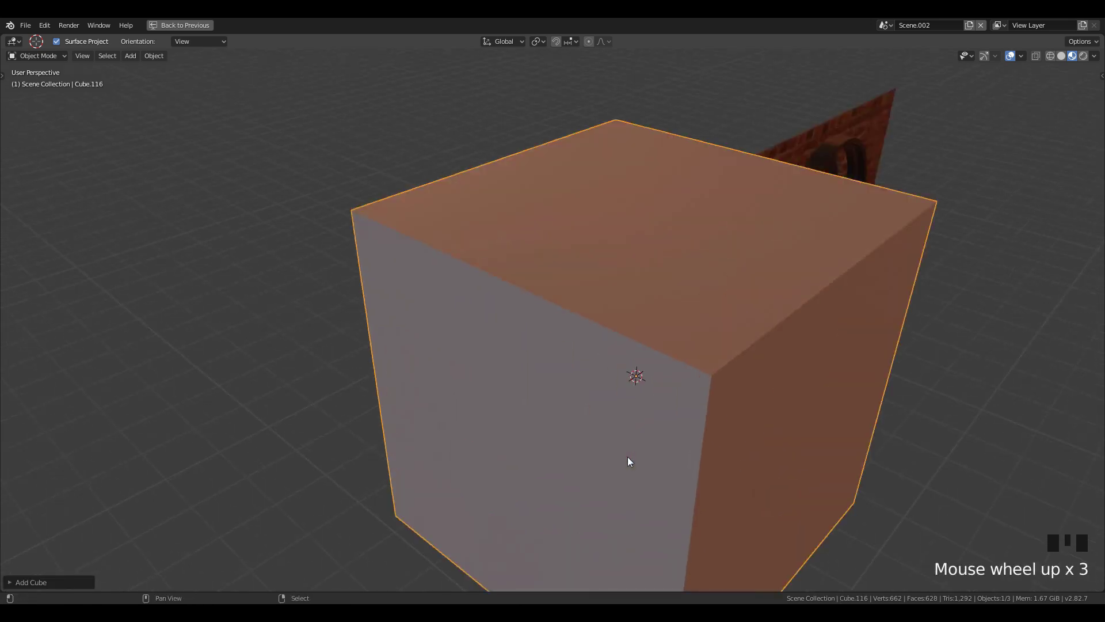
pyautogui.hotkey('shift', 'Tab')
pyautogui.press('g')
pyautogui.press('x')
pyautogui.click(264, 439)
pyautogui.press('g')
pyautogui.press('x')
pyautogui.rightClick(481, 310)
pyautogui.click(568, 41)
pyautogui.click(544, 87)
pyautogui.press('g')
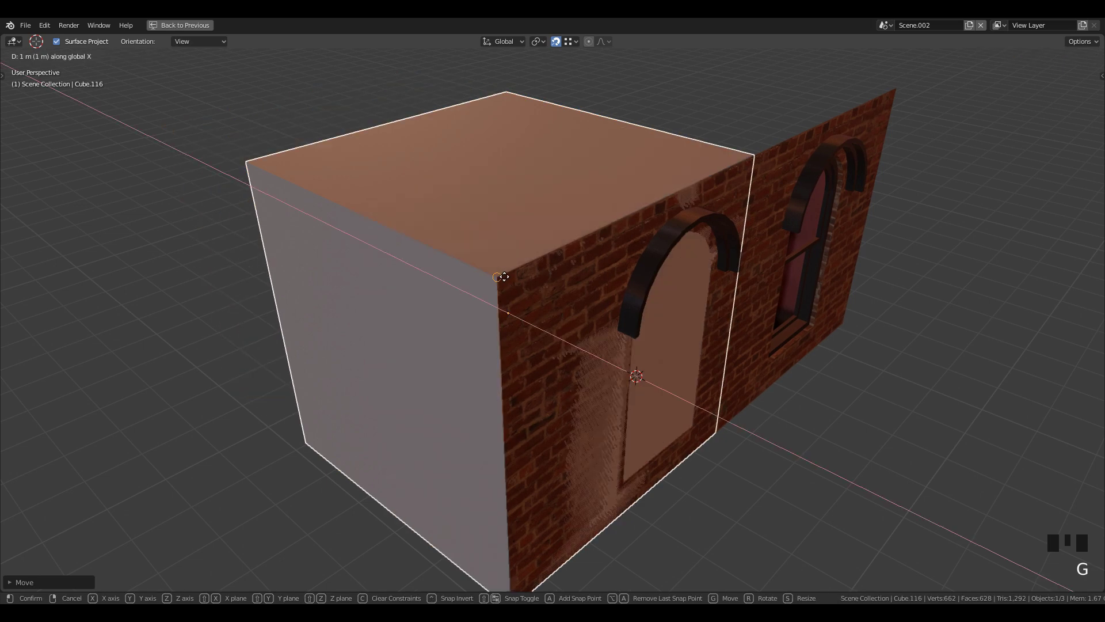
pyautogui.click(504, 278)
# Delete the cube's front face behind the window panel, using face selection
pyautogui.moveTo(504, 278); pyautogui.dragTo(614, 429, button='middle')
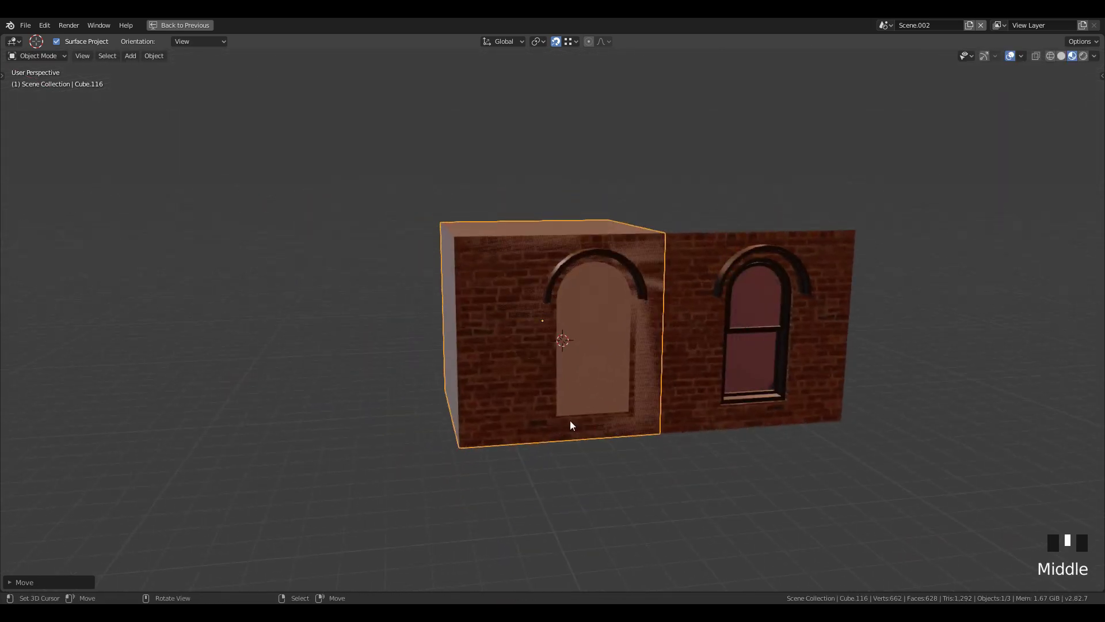
pyautogui.scroll(1, 570, 421)
pyautogui.press('Tab')
pyautogui.click(99, 56)
pyautogui.rightClick(588, 314)
pyautogui.press('x')
pyautogui.click(588, 314)
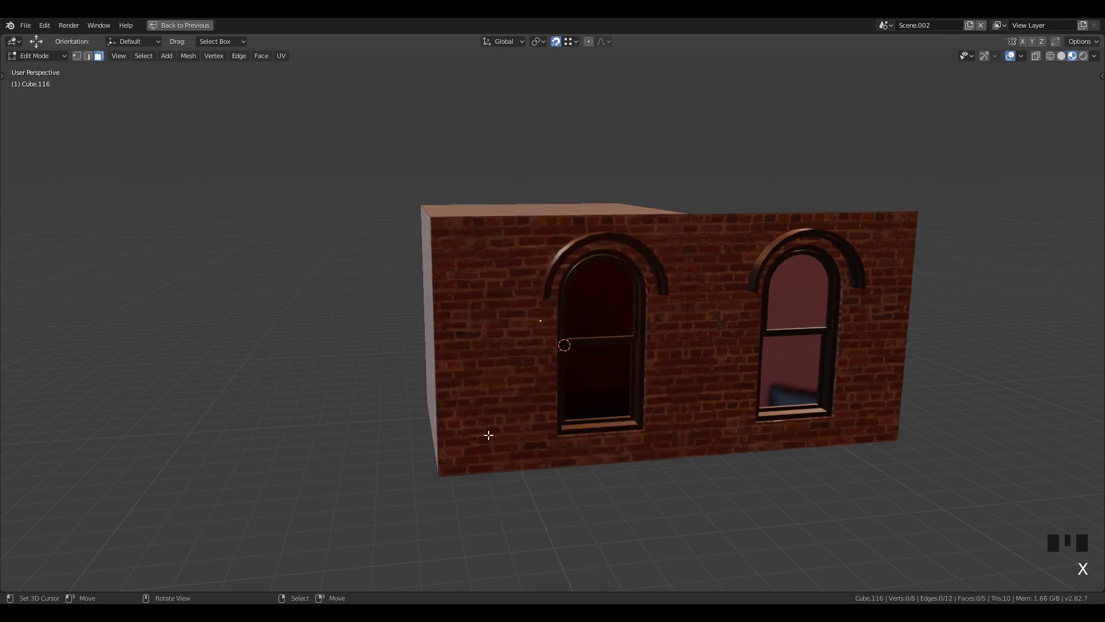
# Leave mesh editing and hide the window panels so only the open cube remains in view
pyautogui.moveTo(488, 435); pyautogui.dragTo(521, 451, button='middle')
pyautogui.press('Tab')
pyautogui.keyDown('shift'); pyautogui.rightClick(811, 315); pyautogui.keyUp('shift')
pyautogui.press('h')
pyautogui.moveTo(812, 395); pyautogui.dragTo(616, 352, button='middle')
pyautogui.moveTo(630, 406); pyautogui.dragTo(585, 413, button='middle')
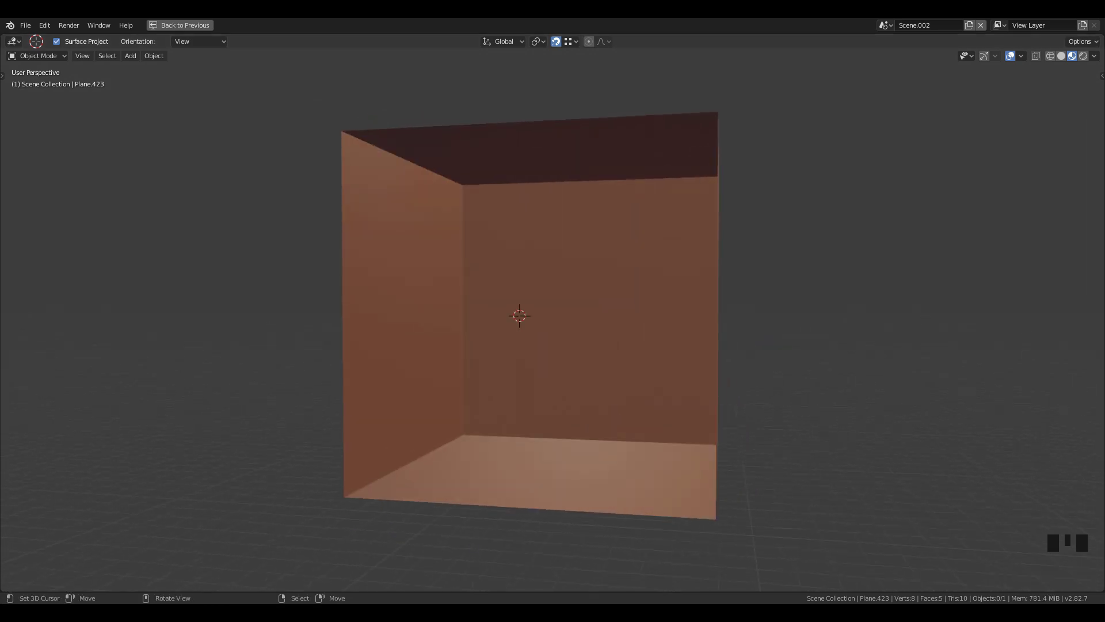
# Delete one side wall face of the open cube
pyautogui.moveTo(577, 482); pyautogui.dragTo(491, 430, button='middle')
pyautogui.press('Tab')
pyautogui.rightClick(410, 383)
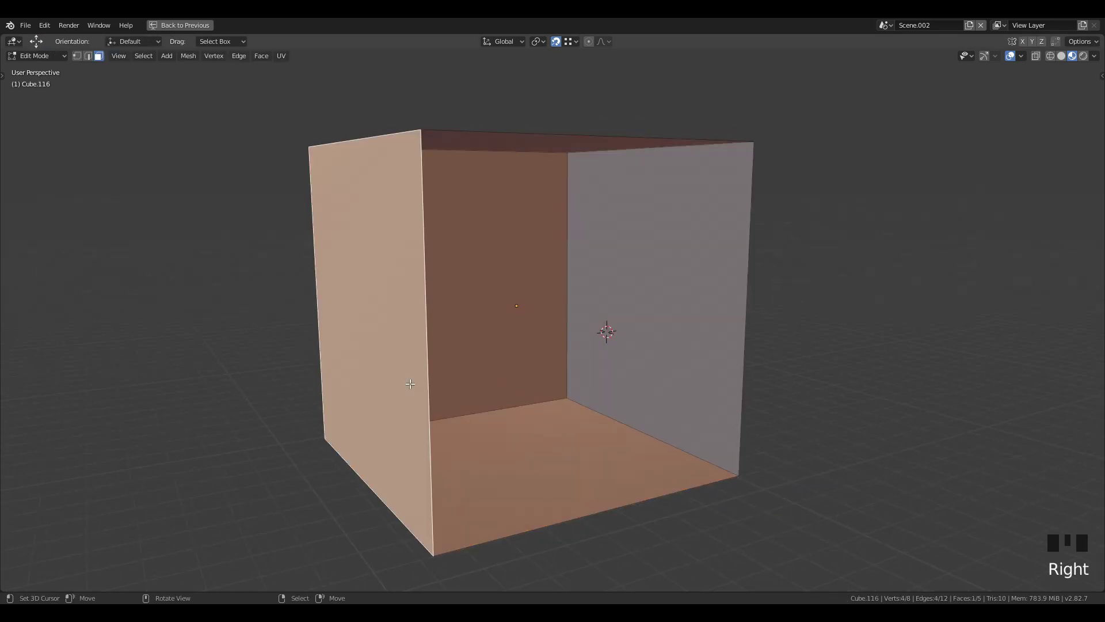
pyautogui.press('x')
pyautogui.click(410, 382)
# Cut a horizontal edge loop across the two remaining walls and slide it down to about 0.49, near the floor
pyautogui.moveTo(410, 382); pyautogui.dragTo(498, 364, button='middle')
pyautogui.hotkey('ctrl', 'r')
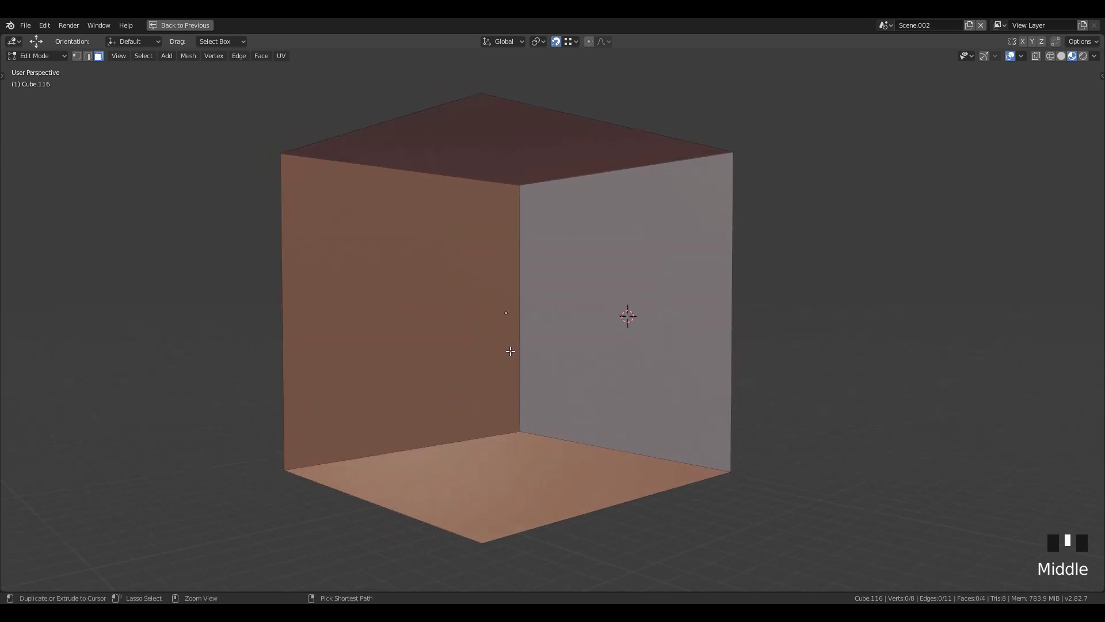
pyautogui.click(516, 249)
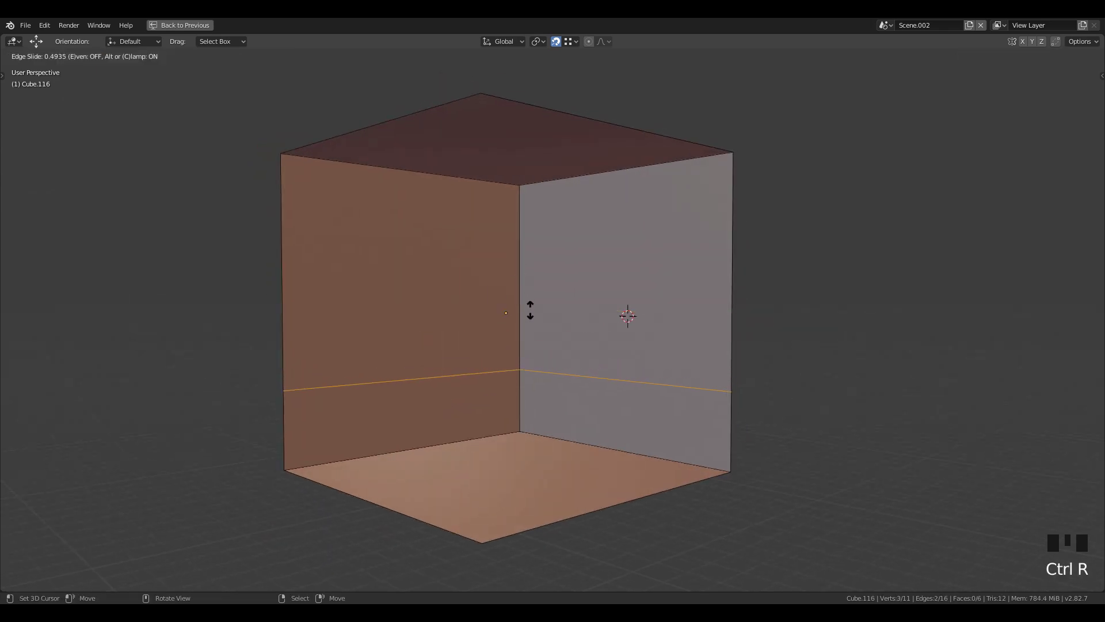
pyautogui.click(530, 315)
# Create a first material for the cube and assign it to the two upper wall faces
pyautogui.click(98, 56)
pyautogui.rightClick(332, 224)
pyautogui.keyDown('shift'); pyautogui.rightClick(580, 325); pyautogui.keyUp('shift')
pyautogui.hotkey('ctrl', 'space')
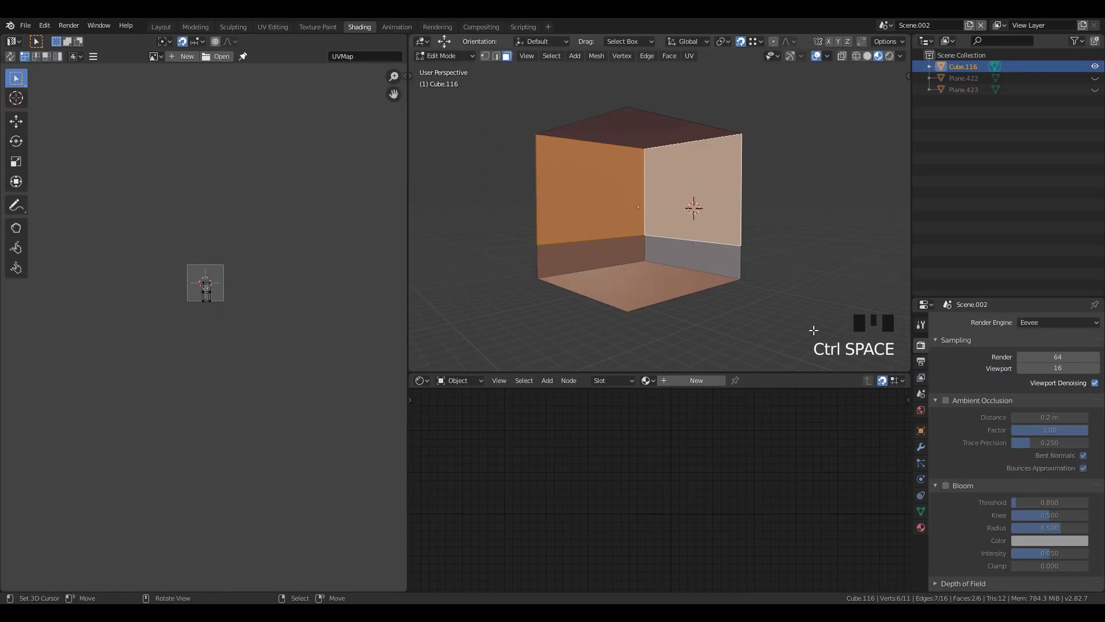
pyautogui.click(921, 528)
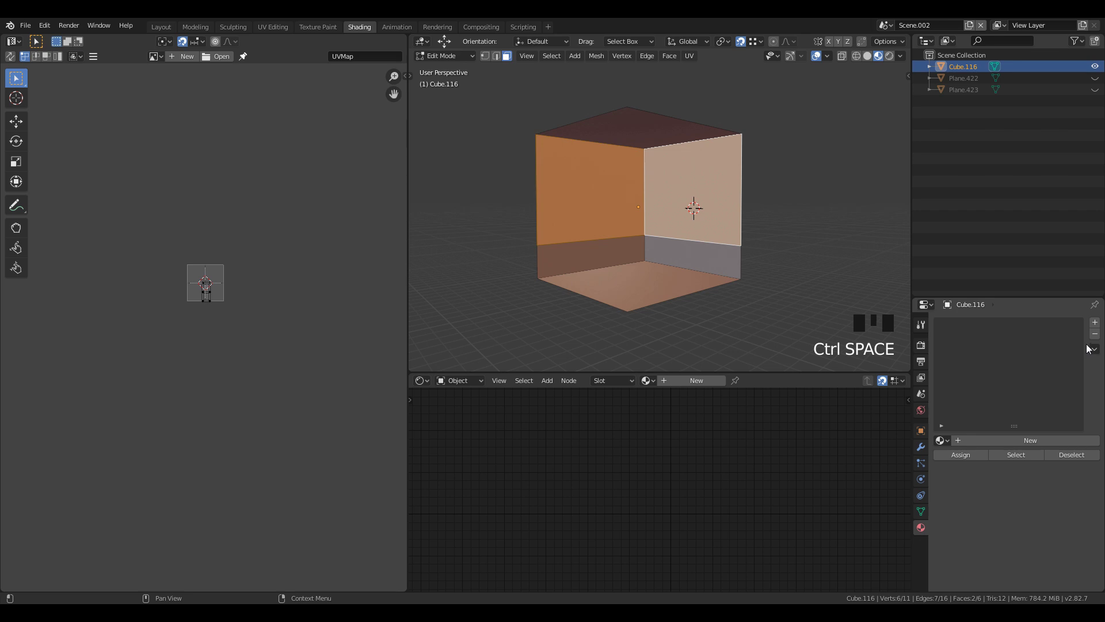
pyautogui.click(1095, 324)
pyautogui.click(1027, 440)
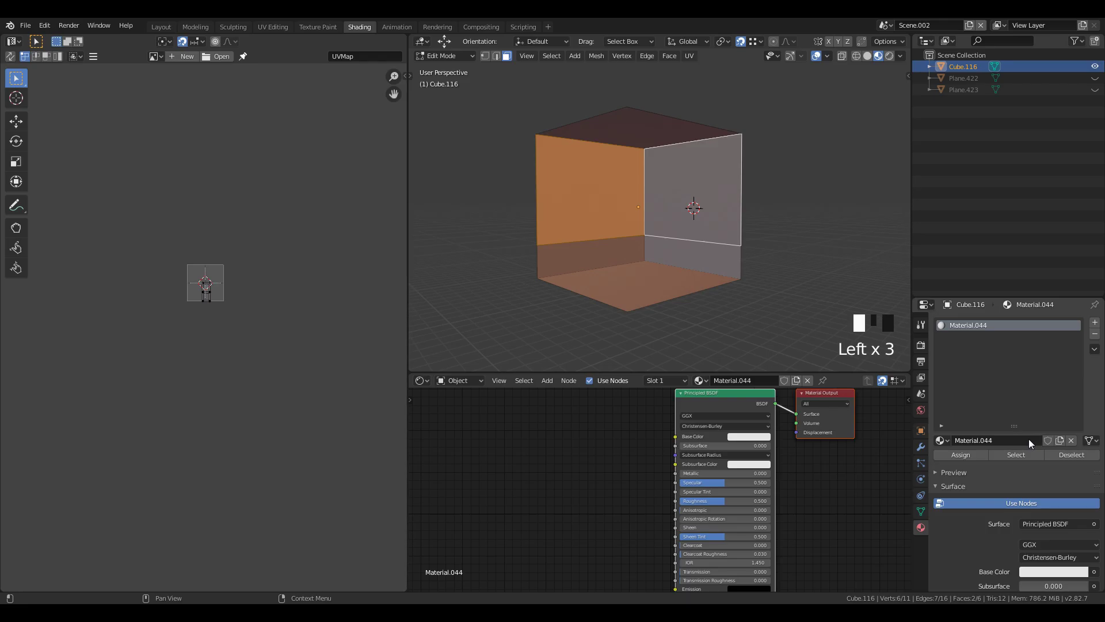
pyautogui.click(948, 458)
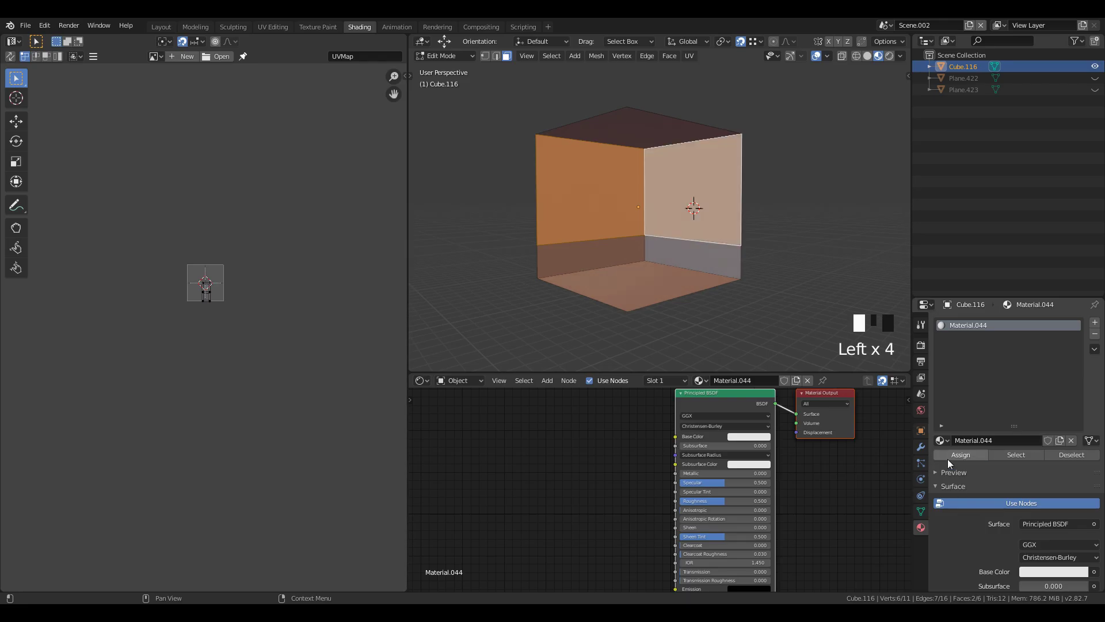
# Create a second material and assign it to the two lower wall strips and the ceiling
pyautogui.rightClick(582, 257)
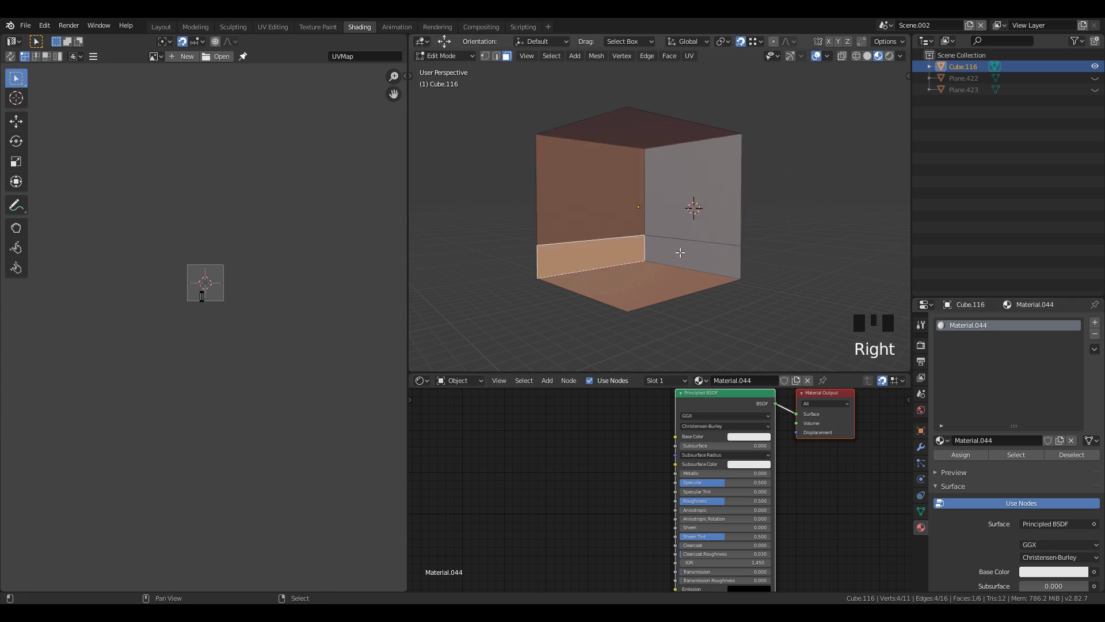
pyautogui.keyDown('shift'); pyautogui.rightClick(678, 253); pyautogui.keyUp('shift')
pyautogui.keyDown('shift'); pyautogui.rightClick(618, 117); pyautogui.keyUp('shift')
pyautogui.click(1094, 324)
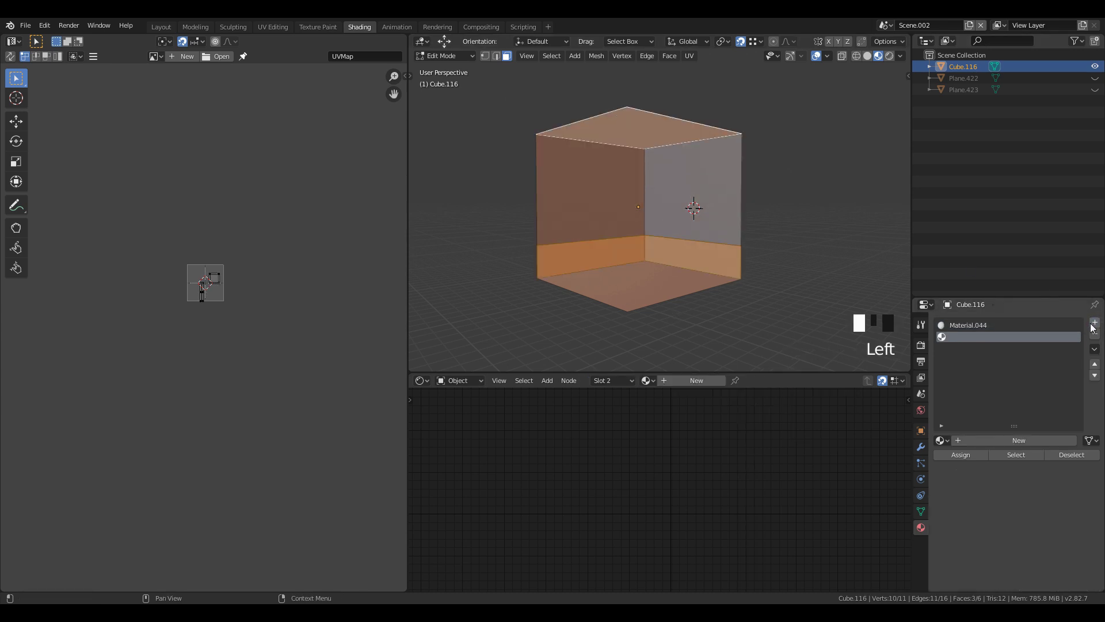
pyautogui.click(984, 440)
pyautogui.click(969, 453)
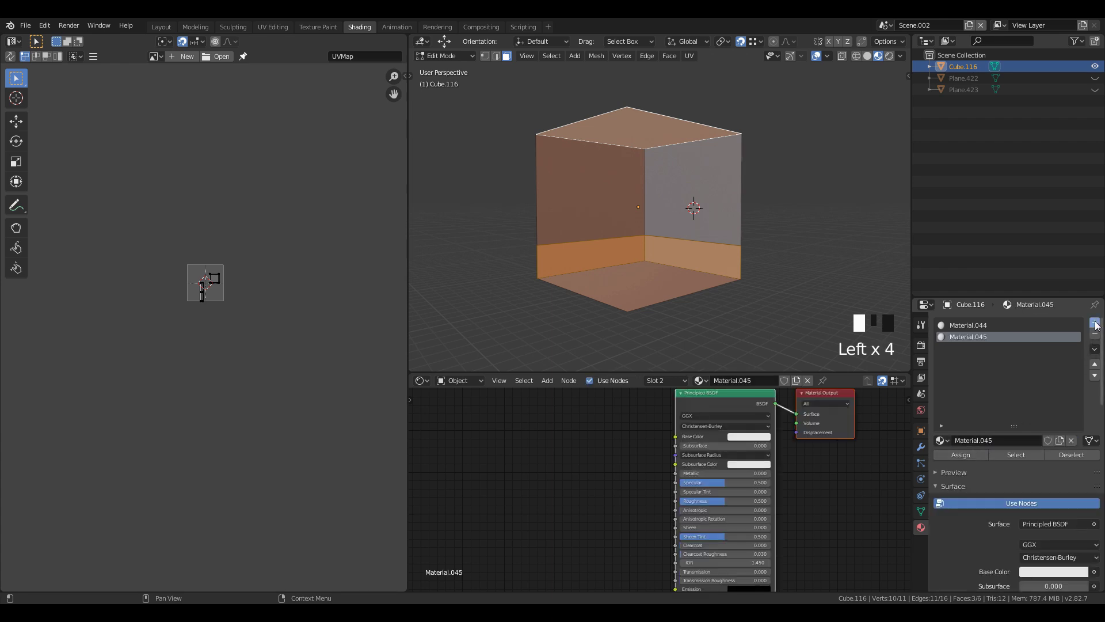
# Create a third material and assign it to the floor face
pyautogui.click(1094, 324)
pyautogui.click(988, 441)
pyautogui.rightClick(626, 278)
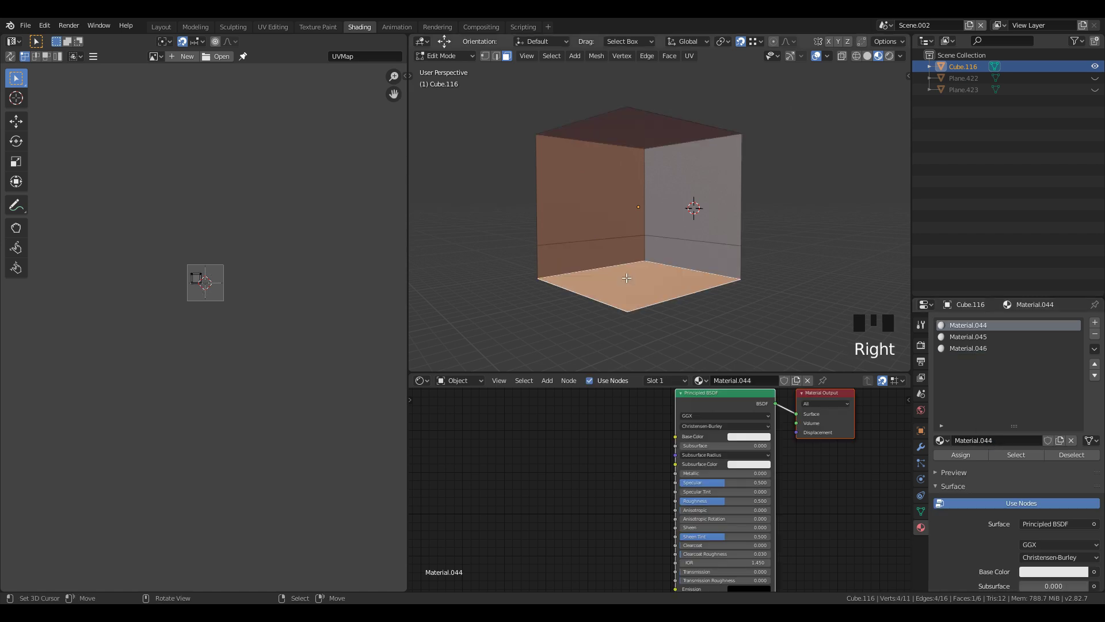
pyautogui.click(979, 349)
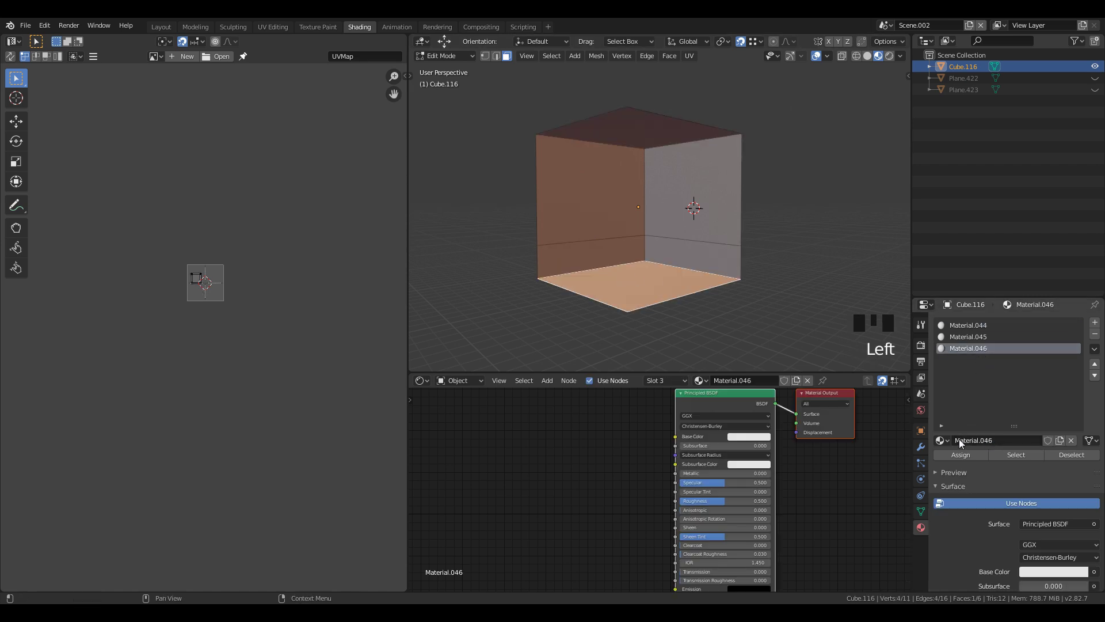
pyautogui.click(958, 454)
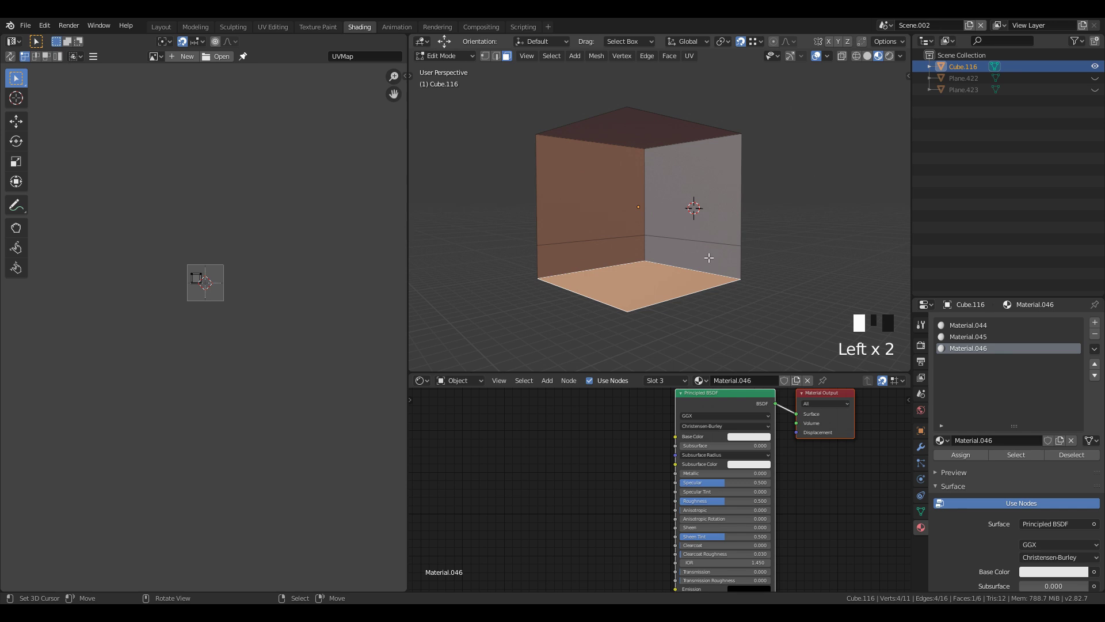
# Add a Checker Texture node to the floor material, darken its Color2 and connect its Color output to Base Color
pyautogui.hotkey('shift', 'a')
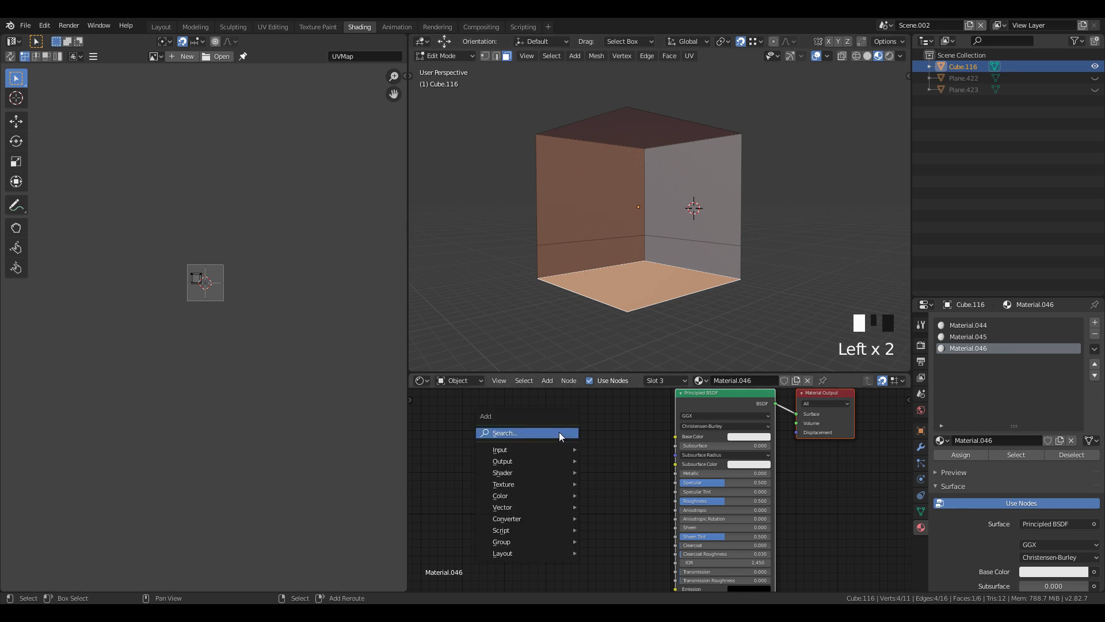
pyautogui.click(561, 433)
pyautogui.write('ch')
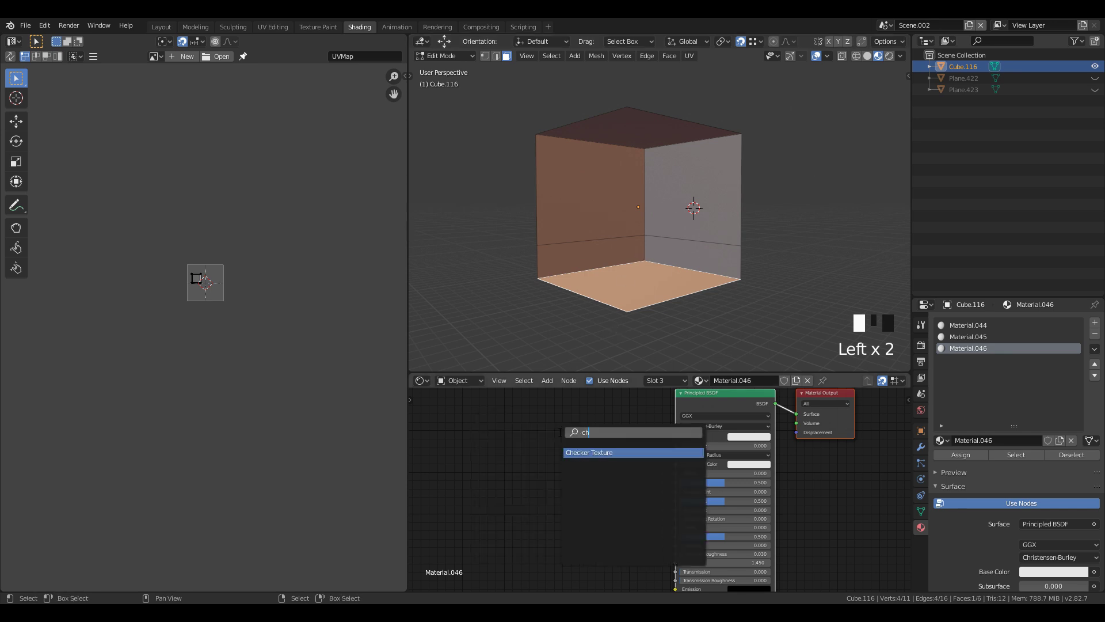
pyautogui.press('Return')
pyautogui.click(575, 489)
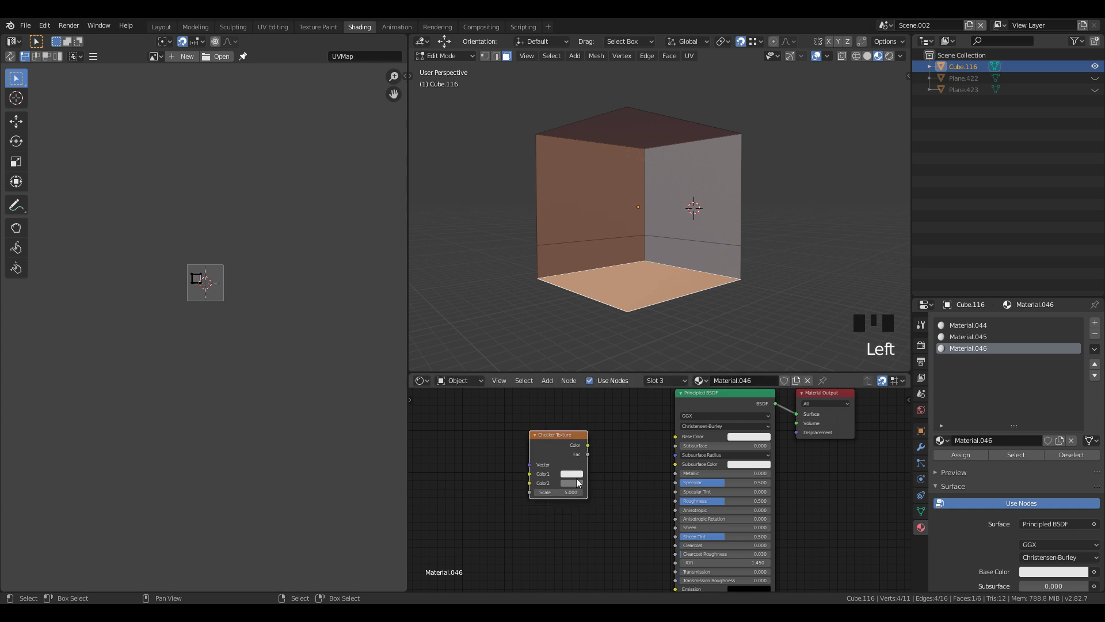
pyautogui.click(578, 487)
pyautogui.moveTo(633, 402); pyautogui.dragTo(632, 408)
pyautogui.moveTo(588, 445); pyautogui.dragTo(675, 436)
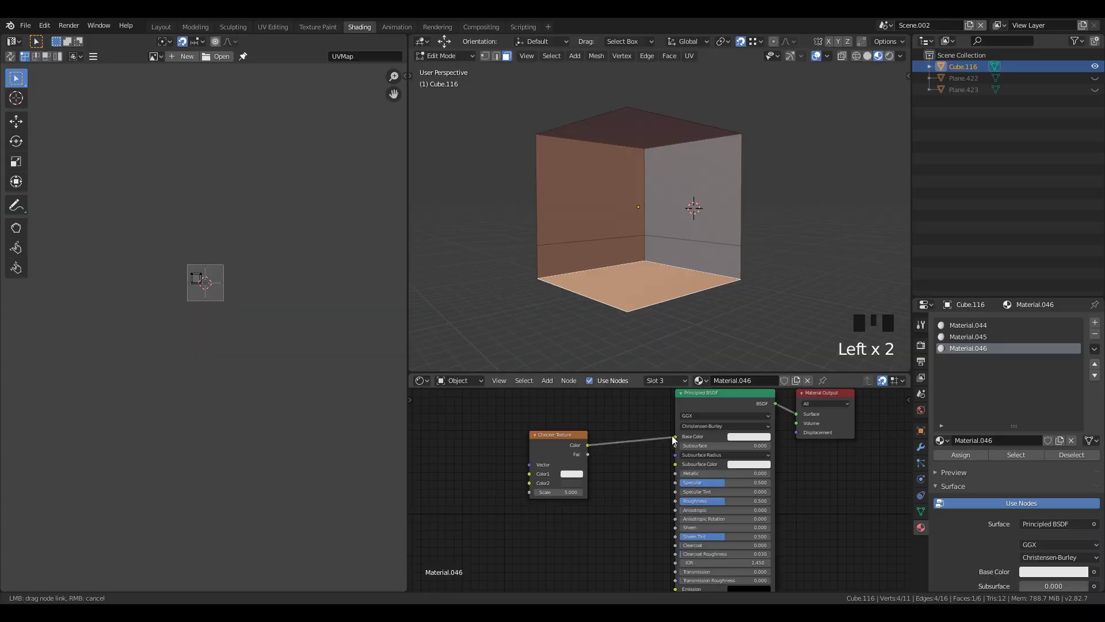
# Set the floor checker's scale to 8.940 and darken its second color further
pyautogui.moveTo(655, 279); pyautogui.dragTo(644, 207, button='middle')
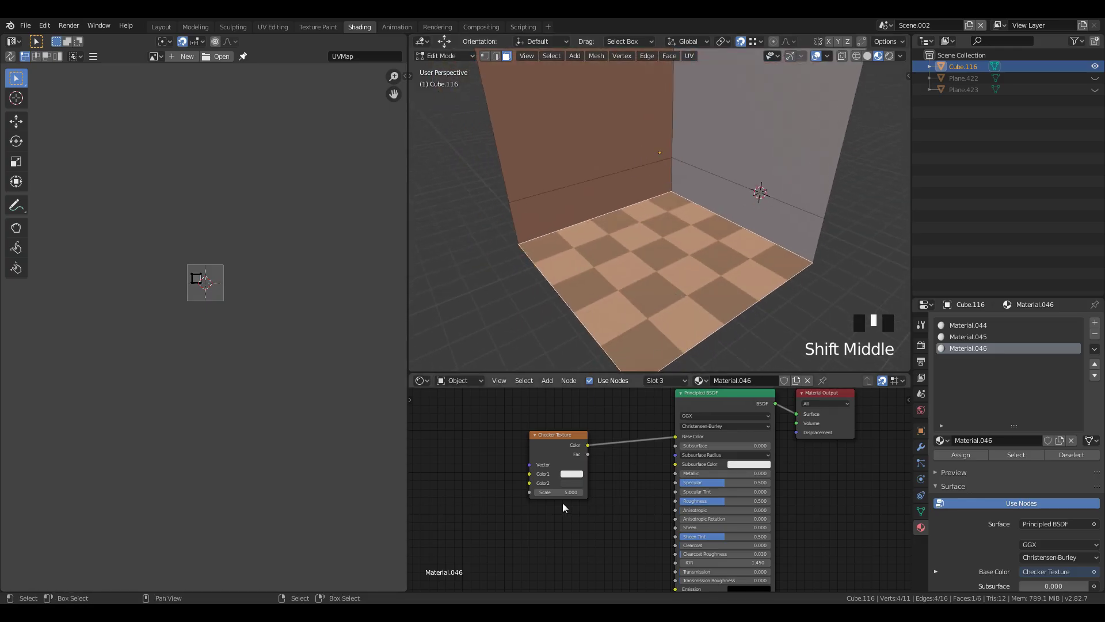
pyautogui.moveTo(557, 490); pyautogui.dragTo(590, 490)
pyautogui.click(572, 483)
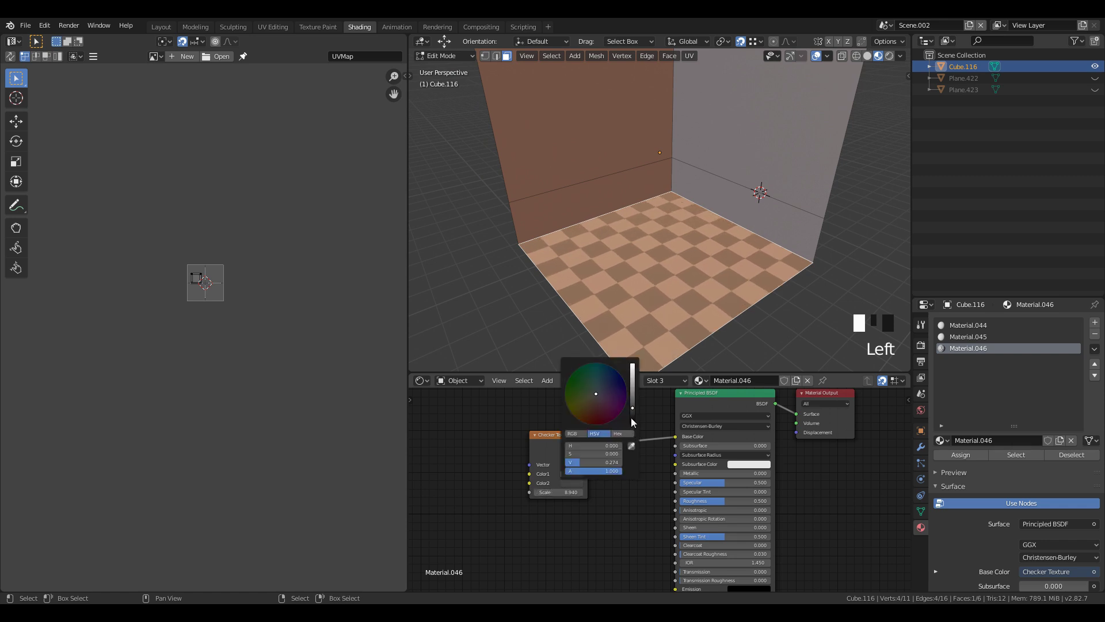
pyautogui.click(632, 420)
pyautogui.moveTo(599, 531); pyautogui.dragTo(614, 543, button='middle')
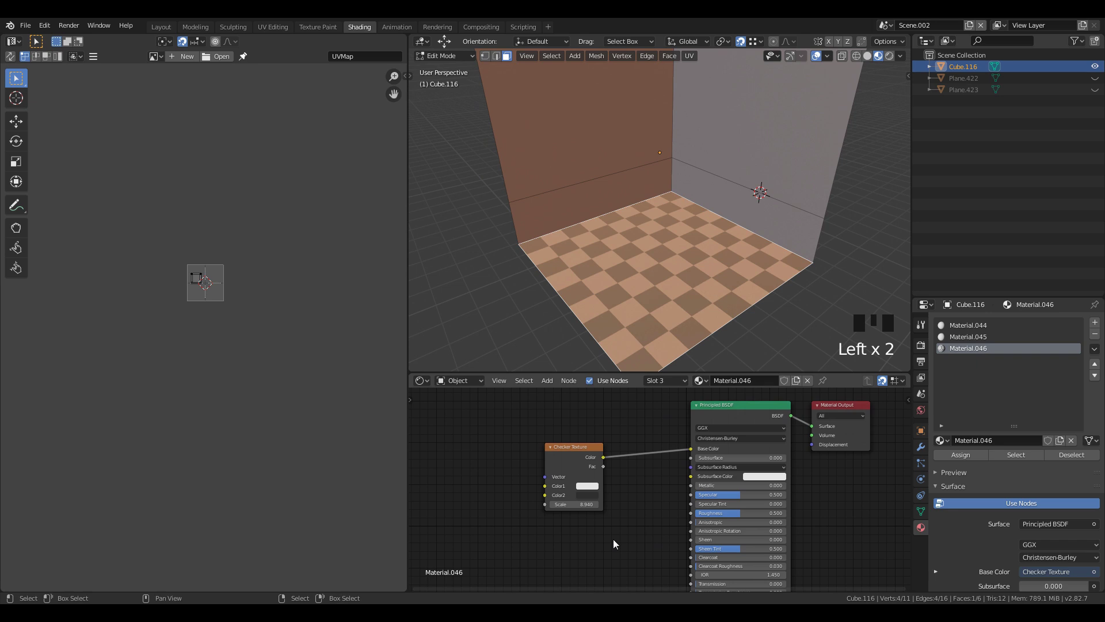
# Add a Checker Texture node to the upper wall material and connect its Color output to Base Color
pyautogui.click(1010, 337)
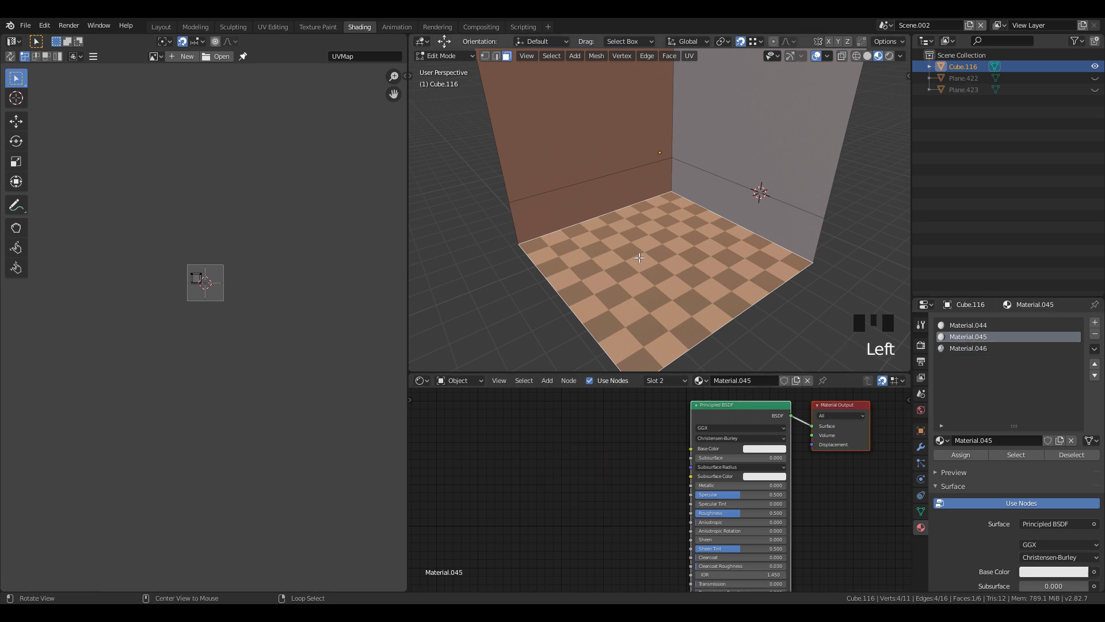
pyautogui.moveTo(639, 258); pyautogui.dragTo(638, 219, button='middle')
pyautogui.rightClick(570, 150)
pyautogui.keyDown('shift'); pyautogui.rightClick(725, 133); pyautogui.keyUp('shift')
pyautogui.hotkey('shift', 'a')
pyautogui.click(575, 413)
pyautogui.write('che')
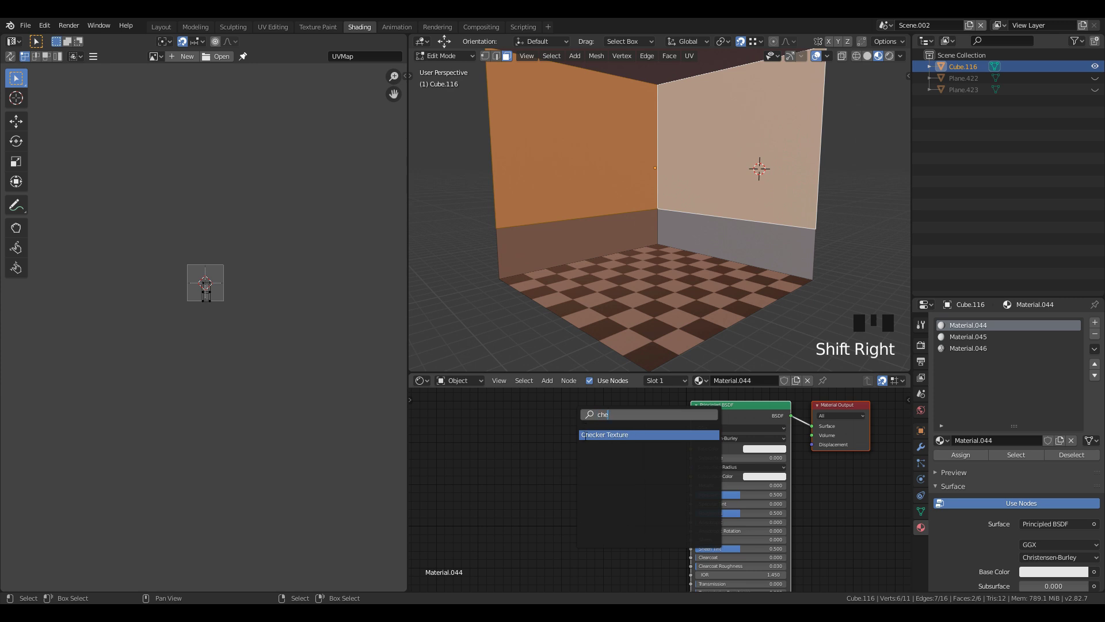
pyautogui.press('Return')
pyautogui.moveTo(589, 448); pyautogui.dragTo(691, 449)
pyautogui.scroll(1, 660, 488)
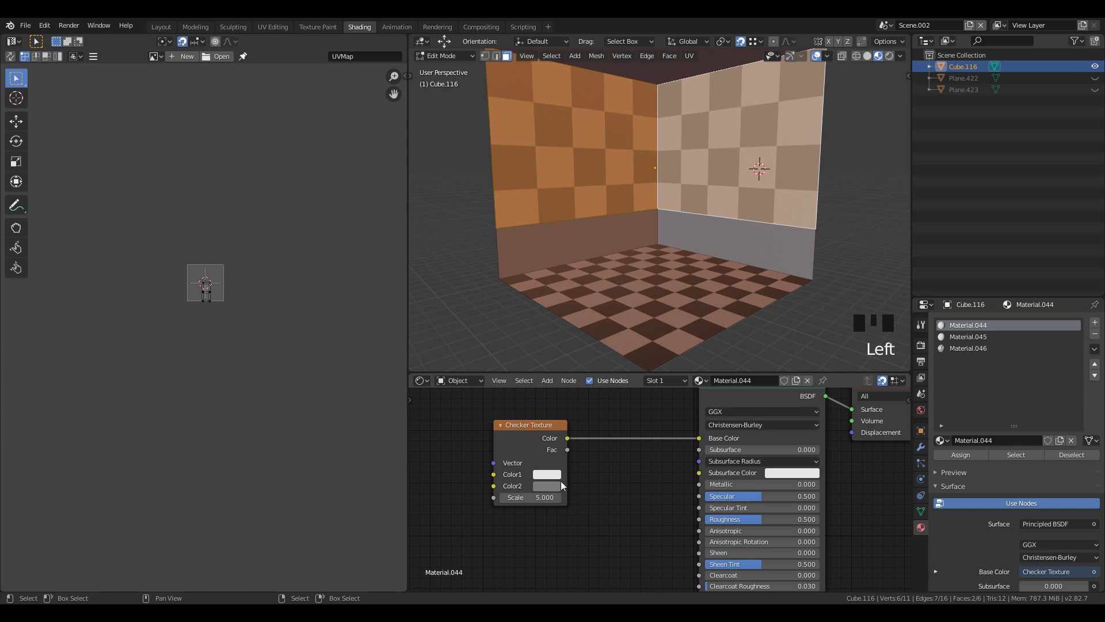
# Darken the second color of the wall's checker texture and set its scale to 11.100
pyautogui.click(550, 474)
pyautogui.moveTo(626, 400); pyautogui.dragTo(626, 399)
pyautogui.moveTo(530, 497); pyautogui.dragTo(593, 497)
# Add a Voronoi Texture node to the wall material and connect its Distance output to the checker's Vector input
pyautogui.moveTo(488, 539); pyautogui.dragTo(658, 537, button='middle')
pyautogui.hotkey('shift', 'a')
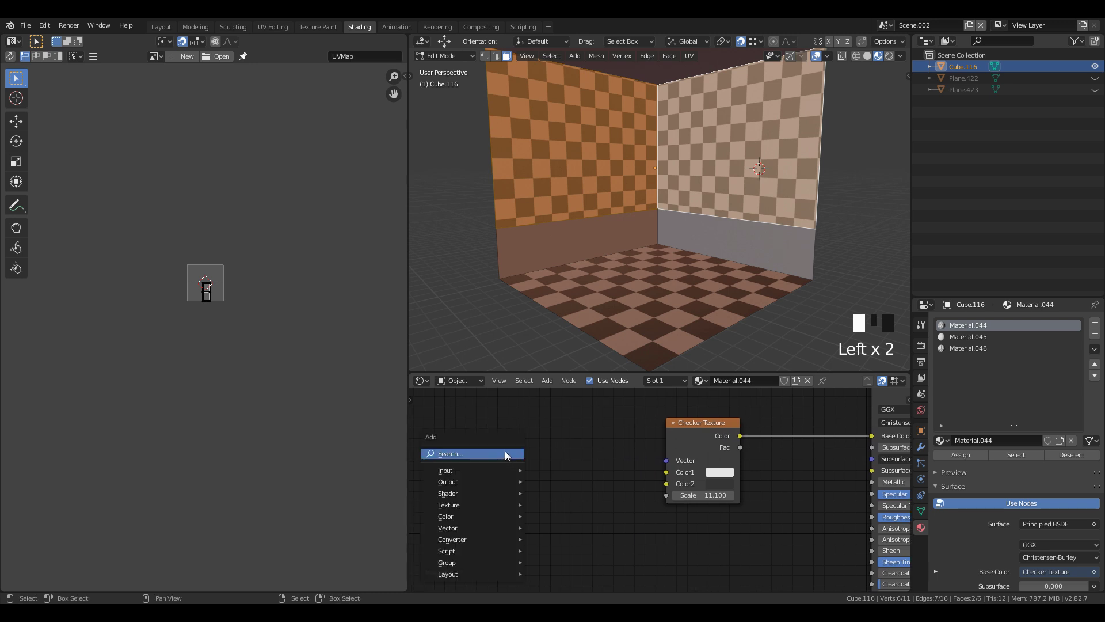
pyautogui.click(505, 452)
pyautogui.write('vo')
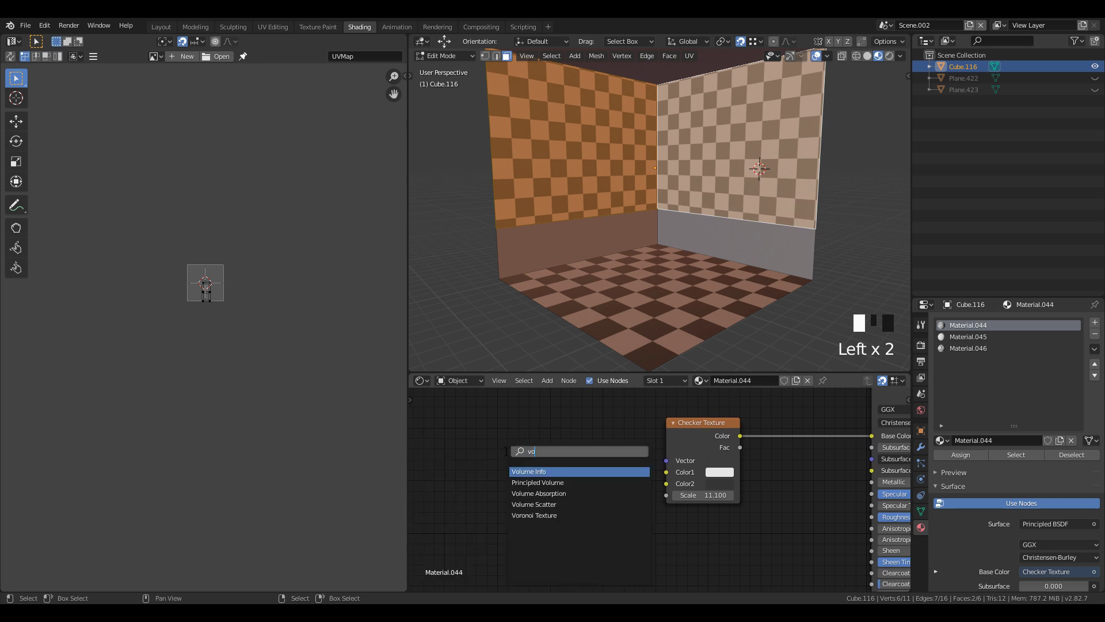
pyautogui.write('r')
pyautogui.click(564, 470)
pyautogui.click(587, 472)
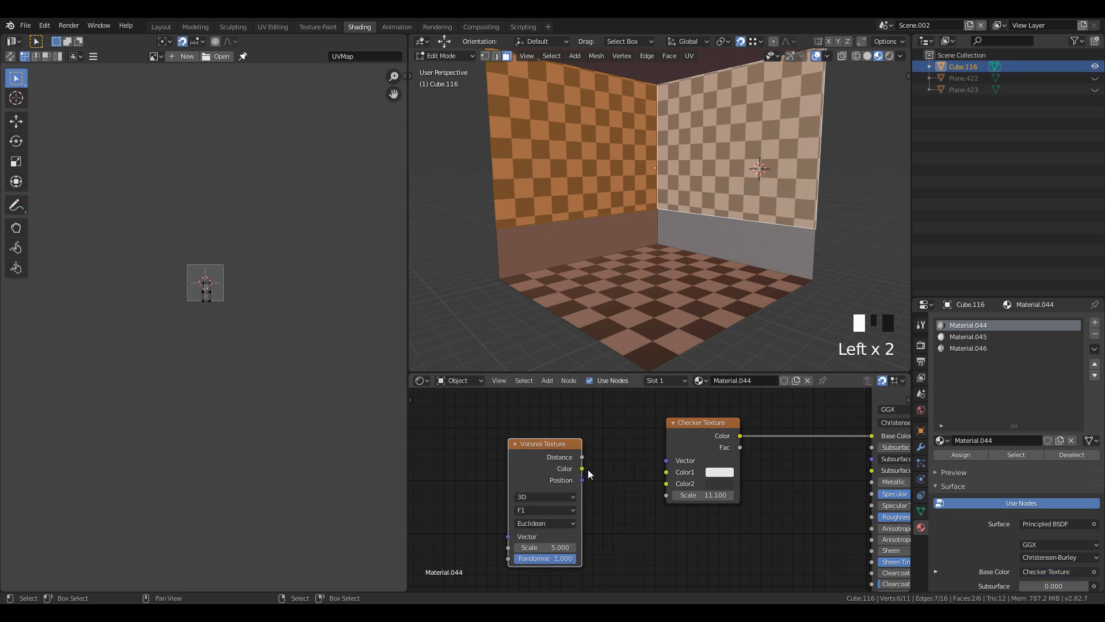
pyautogui.moveTo(582, 457); pyautogui.dragTo(666, 460)
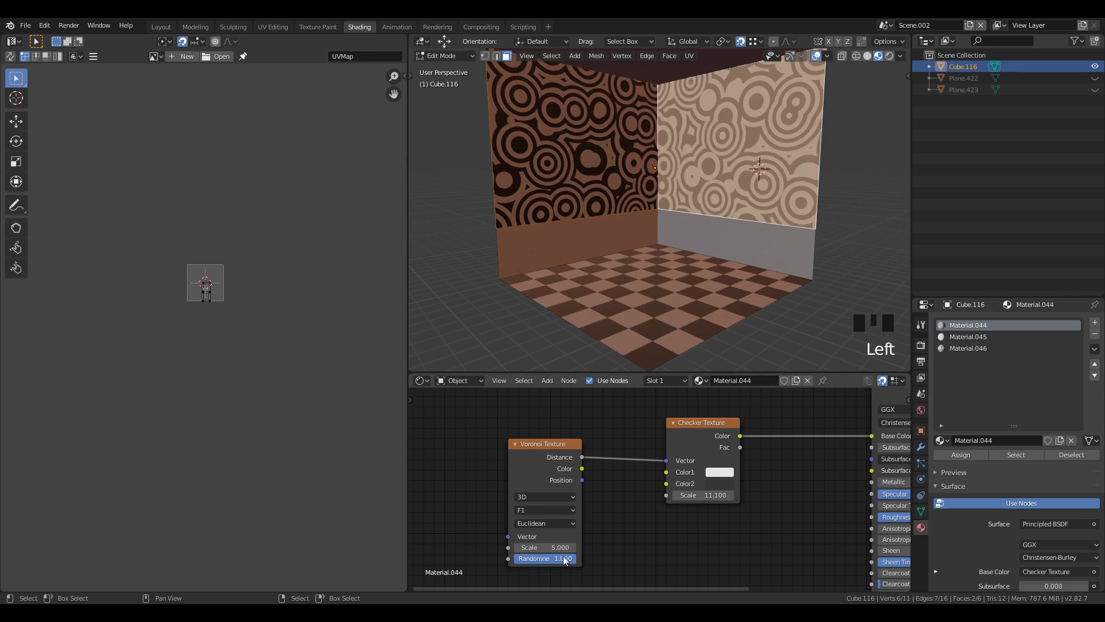
# Set the Voronoi texture to F2 with scale 7.100 and randomness 1.000, and the wall checker's scale to 11.470
pyautogui.moveTo(564, 560); pyautogui.dragTo(515, 560)
pyautogui.moveTo(708, 495); pyautogui.dragTo(706, 494)
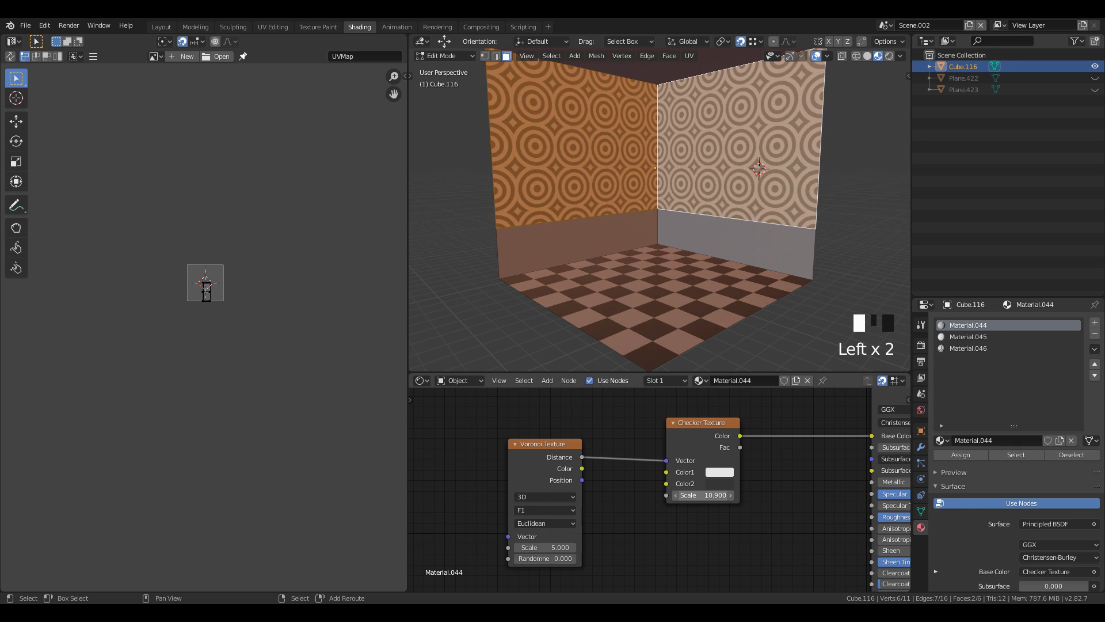
pyautogui.click(534, 510)
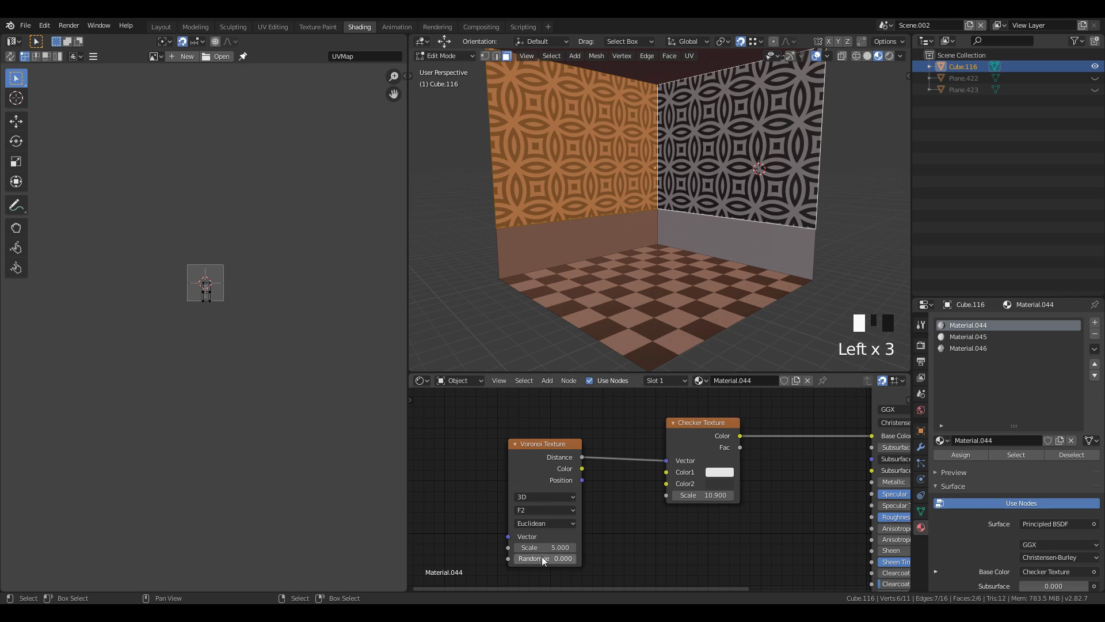
pyautogui.moveTo(543, 560); pyautogui.dragTo(603, 539)
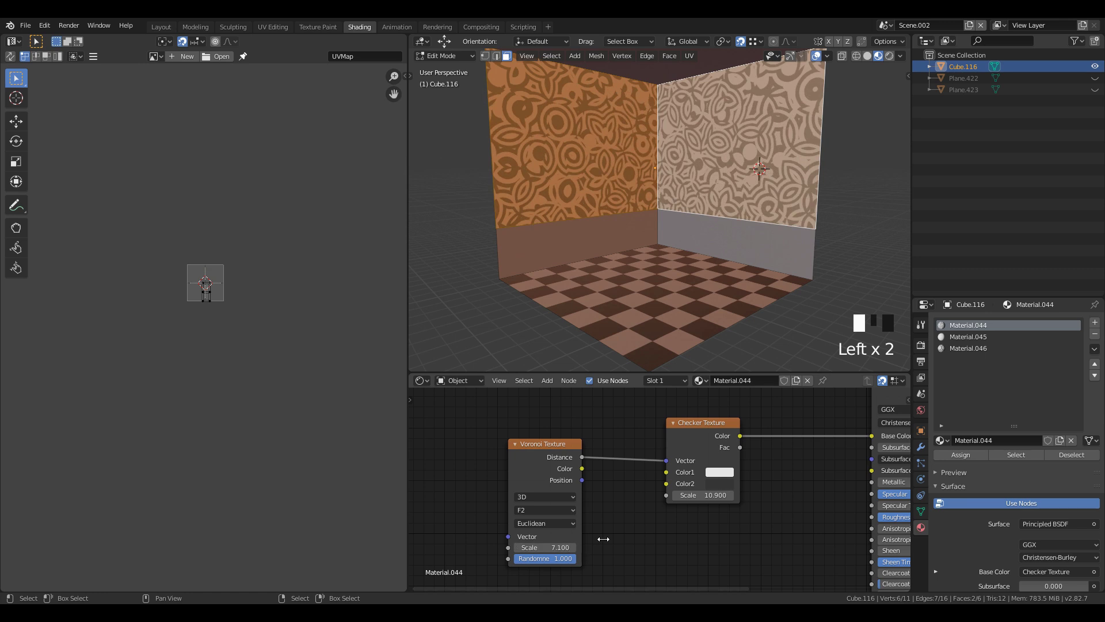
pyautogui.moveTo(713, 495)
pyautogui.keyDown('shift'); pyautogui.mouseDown()
pyautogui.moveTo(734, 495)
pyautogui.moveTo(698, 495)
pyautogui.moveTo(711, 494)
pyautogui.mouseUp(); pyautogui.keyUp('shift')
# Select the lower wall strips and ceiling, and darken their material's base color to H 0.125, S 0.196, V 0.269
pyautogui.moveTo(691, 357); pyautogui.dragTo(686, 301, button='middle')
pyautogui.scroll(2, 687, 301)
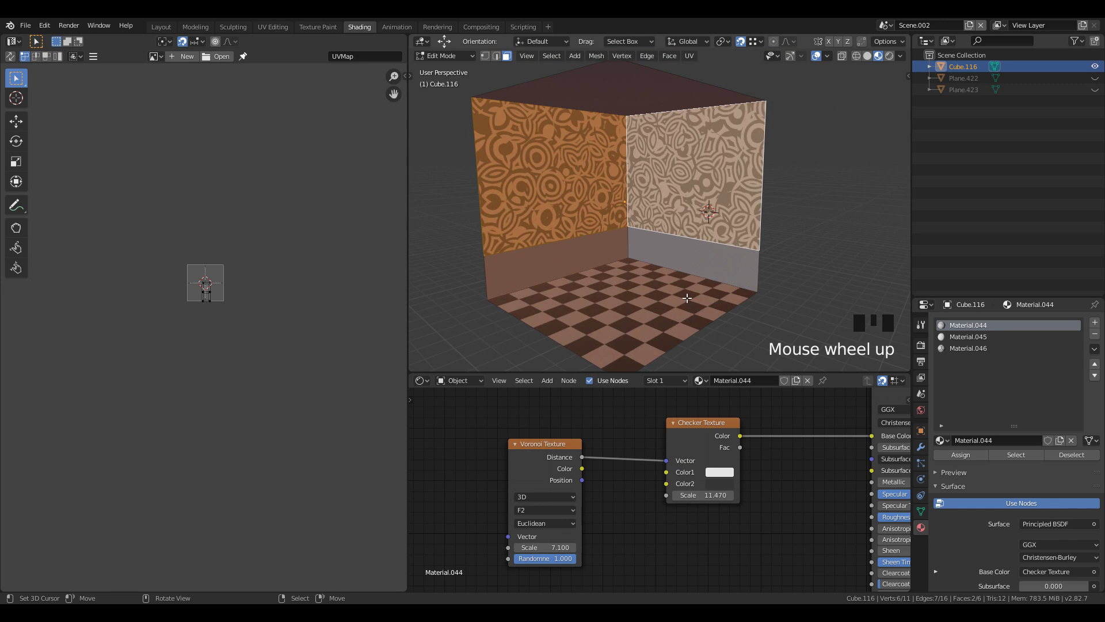
pyautogui.rightClick(680, 264)
pyautogui.keyDown('shift'); pyautogui.rightClick(599, 251); pyautogui.keyUp('shift')
pyautogui.keyDown('shift'); pyautogui.rightClick(662, 100); pyautogui.keyUp('shift')
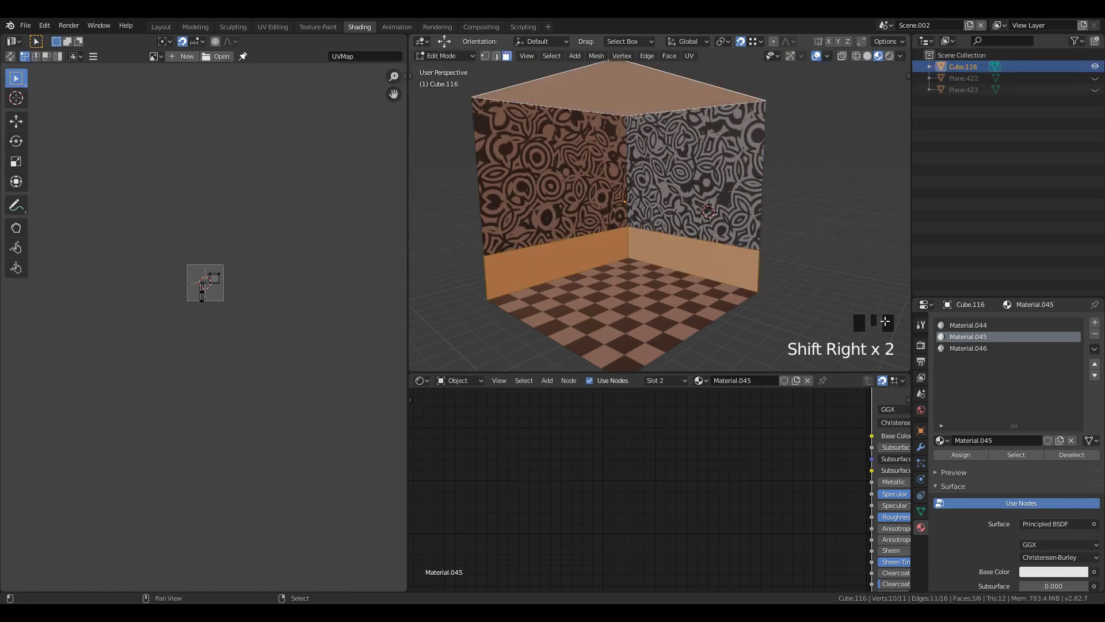
pyautogui.moveTo(858, 458); pyautogui.dragTo(719, 474, button='middle')
pyautogui.click(810, 452)
pyautogui.click(837, 345)
pyautogui.moveTo(887, 336); pyautogui.dragTo(888, 376)
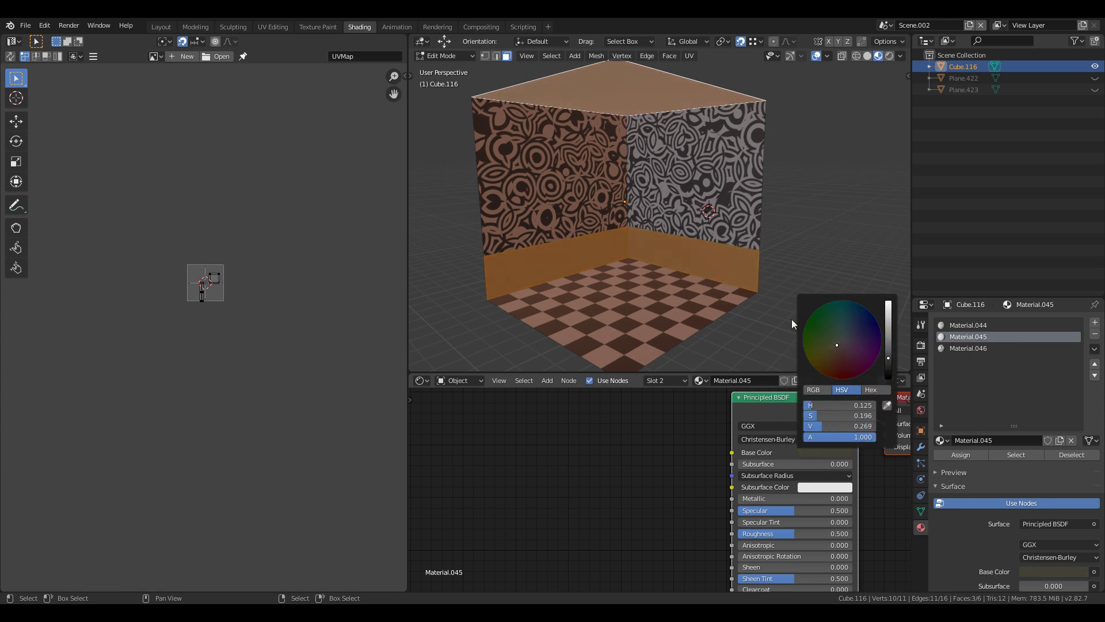
# Create a new 1024 px image of generated type Color Grid in the UV editor
pyautogui.scroll(-2, 659, 274)
pyautogui.keyDown('shift'); pyautogui.moveTo(659, 274); pyautogui.dragTo(668, 275, button='middle'); pyautogui.keyUp('shift')
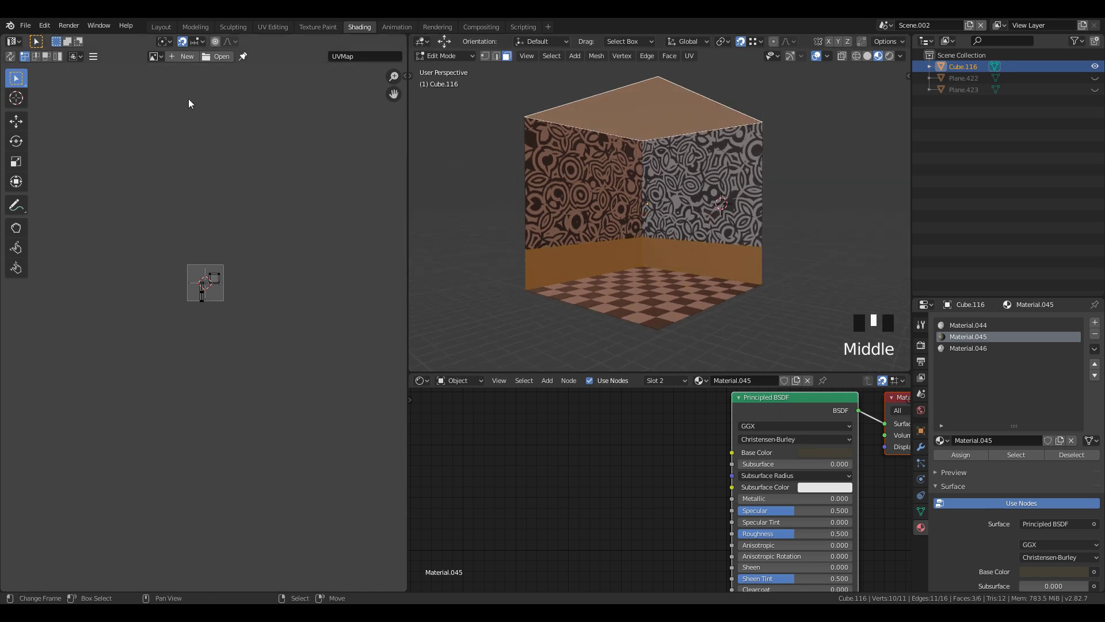
pyautogui.click(182, 55)
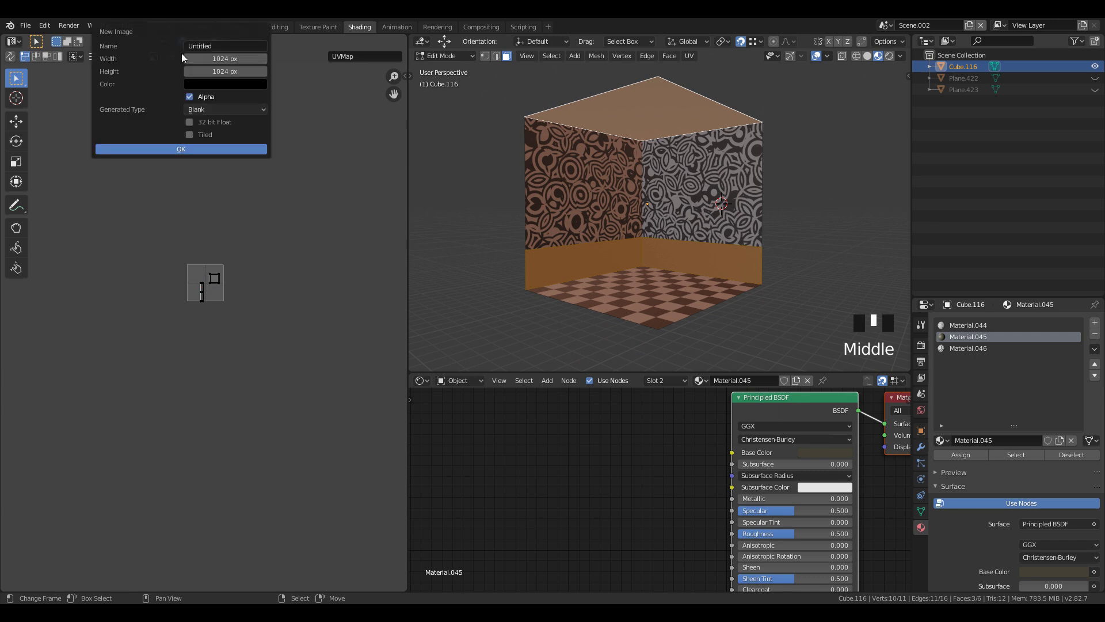
pyautogui.click(223, 49)
pyautogui.click(175, 99)
pyautogui.click(210, 112)
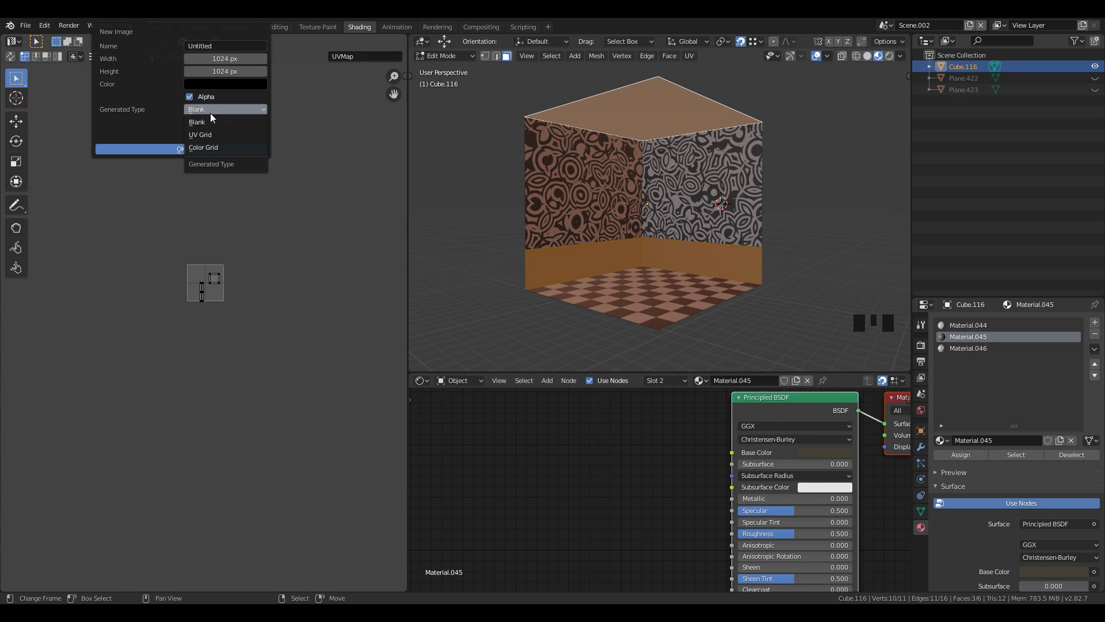
pyautogui.click(210, 149)
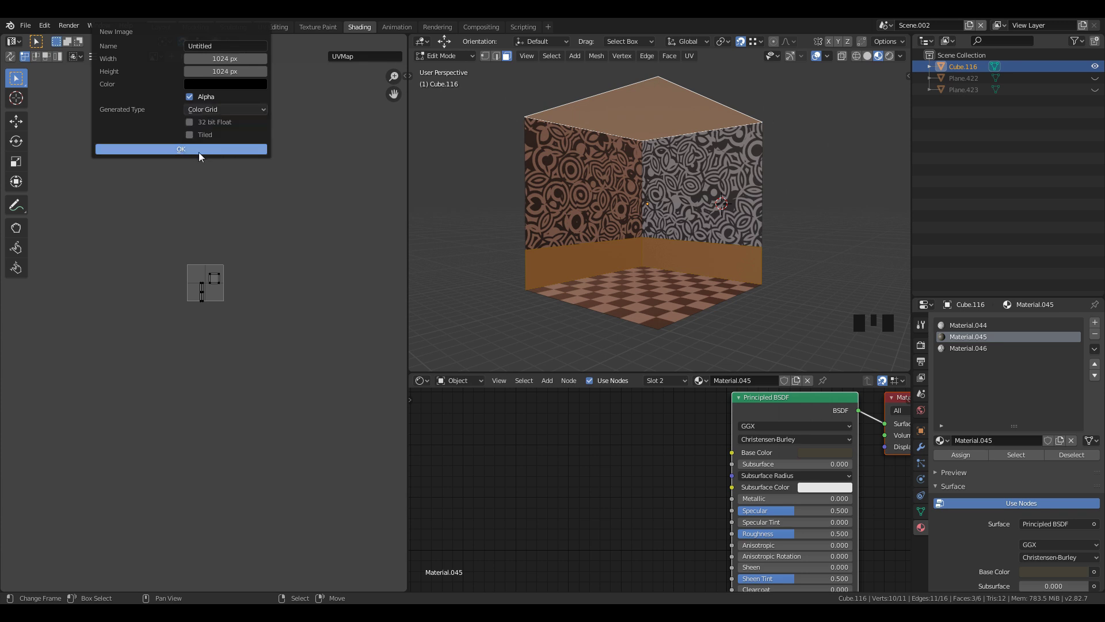
pyautogui.click(188, 151)
# Select the left wall's lower strip and upper face together and unwrap them
pyautogui.keyDown('alt'); pyautogui.moveTo(245, 251); pyautogui.dragTo(238, 303); pyautogui.keyUp('alt')
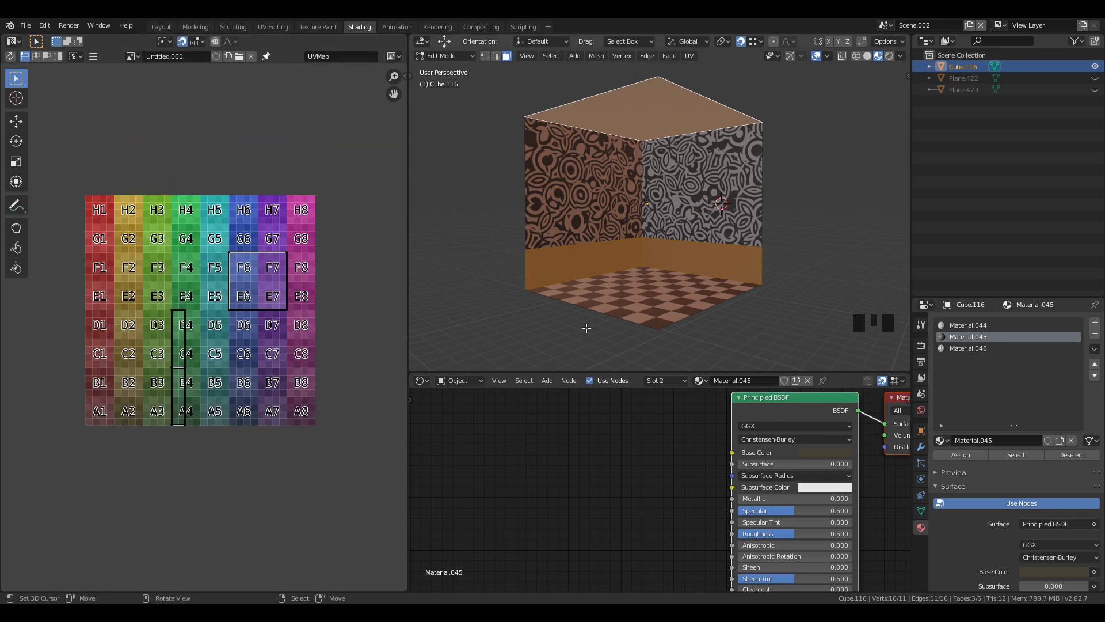
pyautogui.rightClick(597, 225)
pyautogui.keyDown('shift'); pyautogui.rightClick(591, 242); pyautogui.keyUp('shift')
pyautogui.keyDown('shift'); pyautogui.rightClick(584, 252); pyautogui.keyUp('shift')
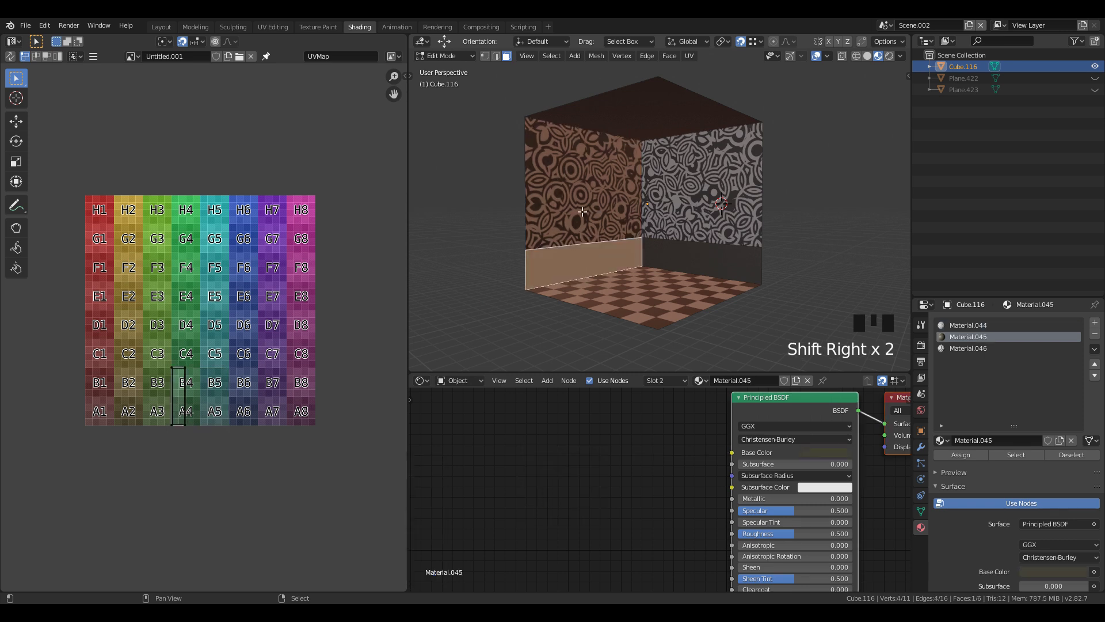
pyautogui.keyDown('shift'); pyautogui.rightClick(583, 205); pyautogui.keyUp('shift')
pyautogui.press('u')
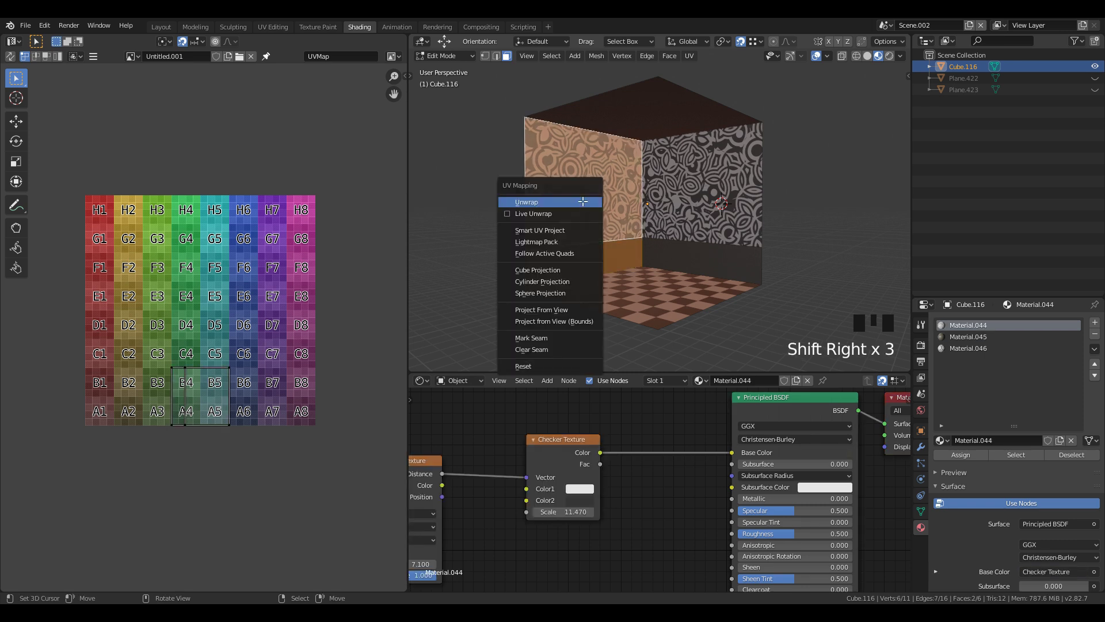
pyautogui.click(583, 201)
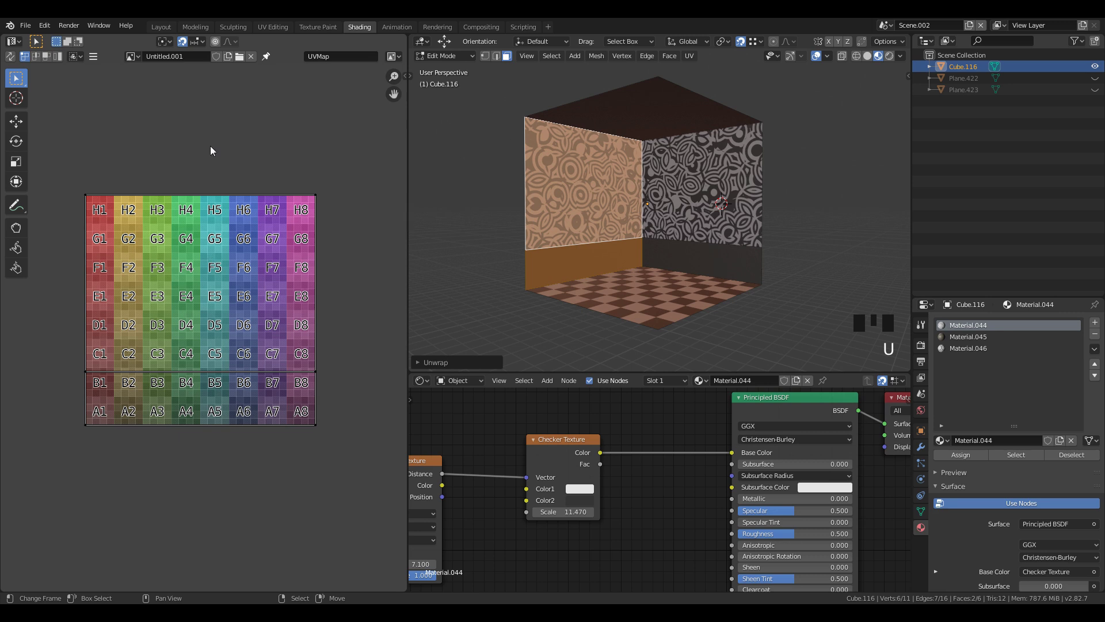
# Set the UV pivot to the 2D cursor and place the cursor at the outer corner of grid cell A1
pyautogui.click(199, 42)
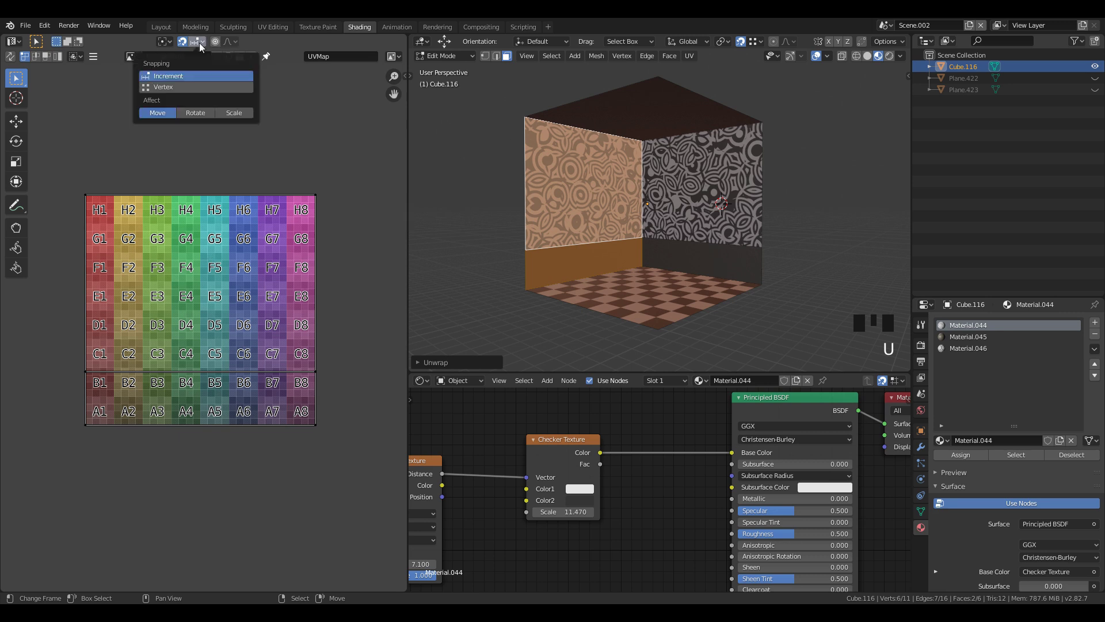
pyautogui.click(163, 43)
pyautogui.click(175, 80)
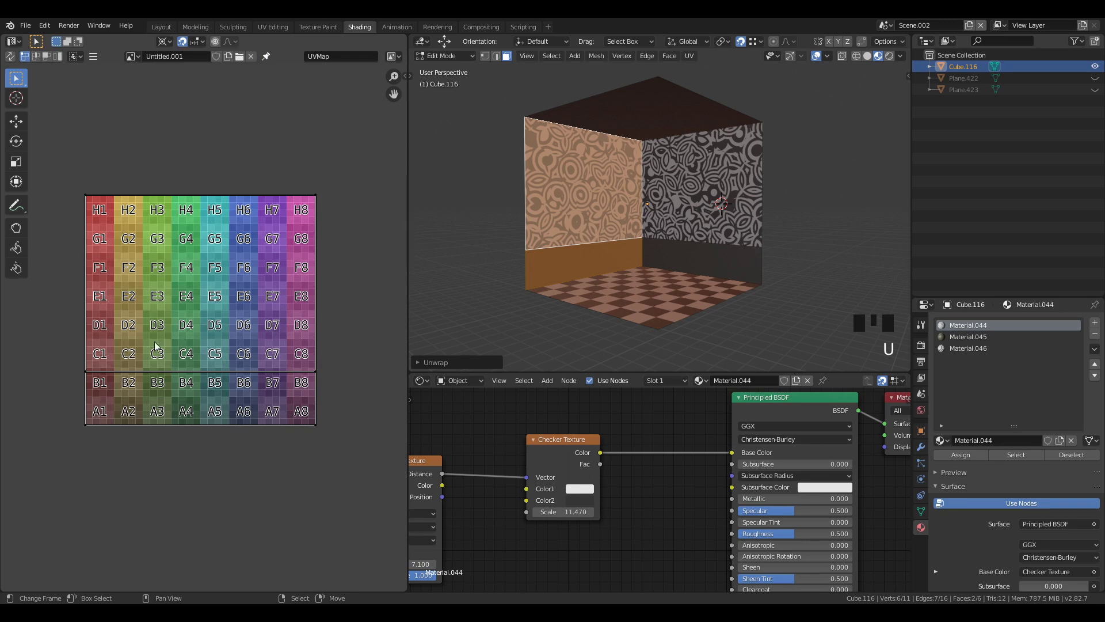
pyautogui.press('a')
pyautogui.press('a')
pyautogui.press('a')
pyautogui.moveTo(104, 432); pyautogui.dragTo(106, 433)
pyautogui.hotkey('shift', 's')
pyautogui.click(151, 461)
# Scale all of the left wall's UVs to 0.5 about the 2D cursor
pyautogui.press('a')
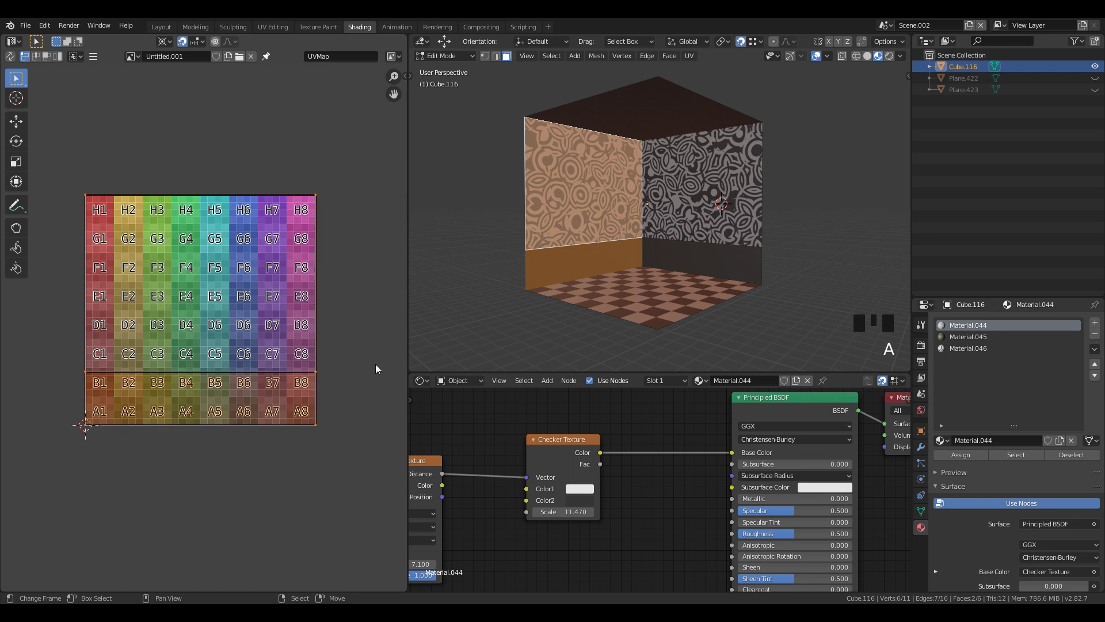
pyautogui.press('s')
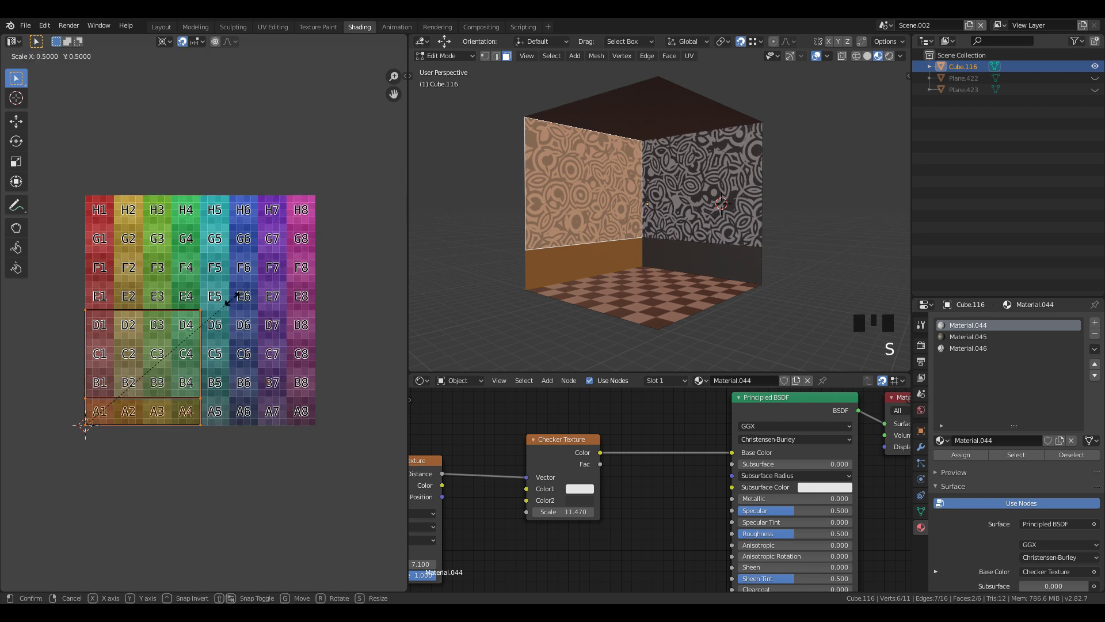
pyautogui.click(233, 300)
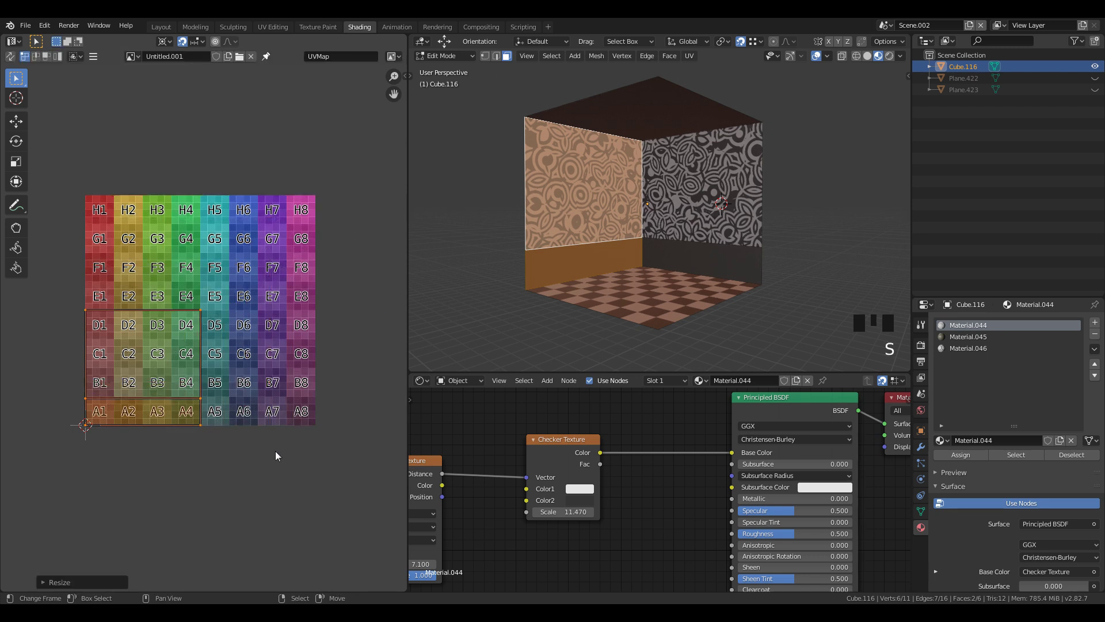
# Rotate the left wall's UVs by -90 degrees and move them onto the A1 to D4 quarter of the grid
pyautogui.write('r9')
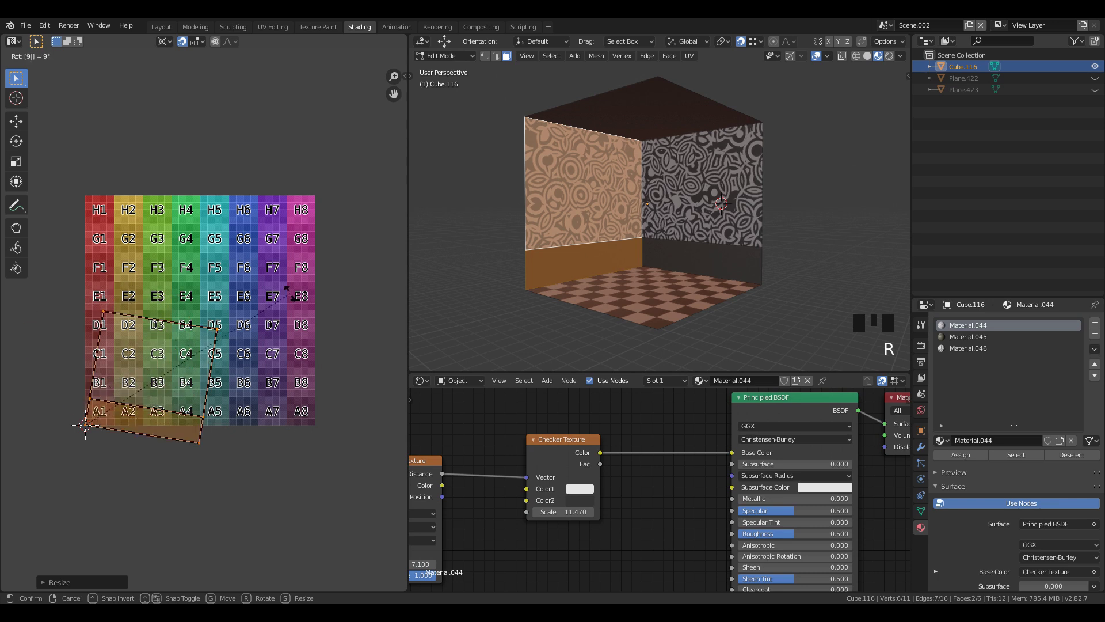
pyautogui.write('0-')
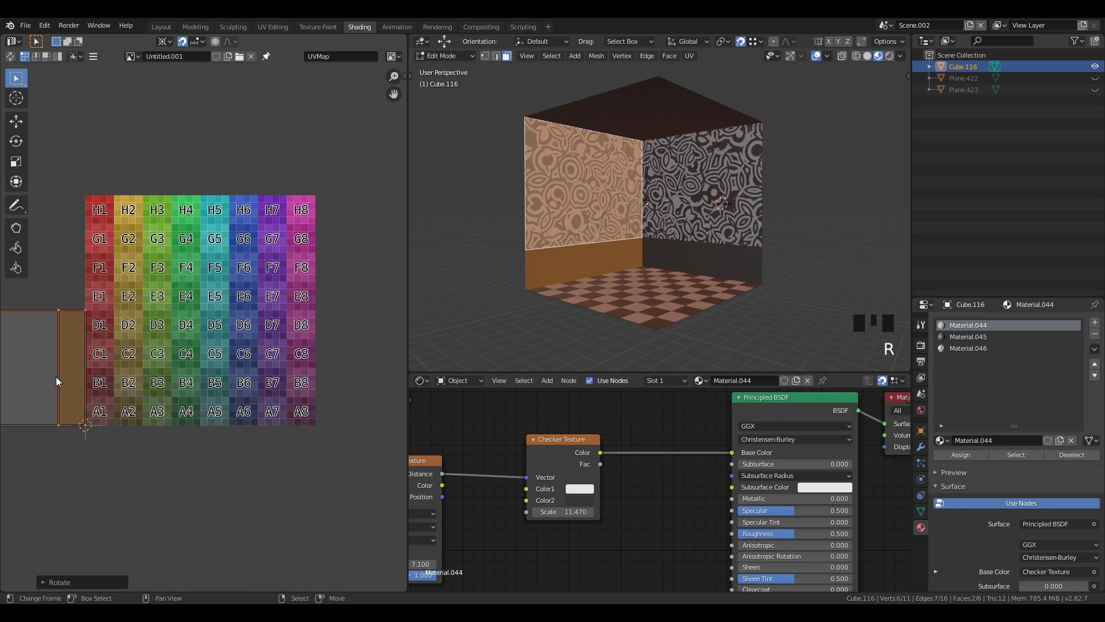
pyautogui.press('g')
pyautogui.click(187, 388)
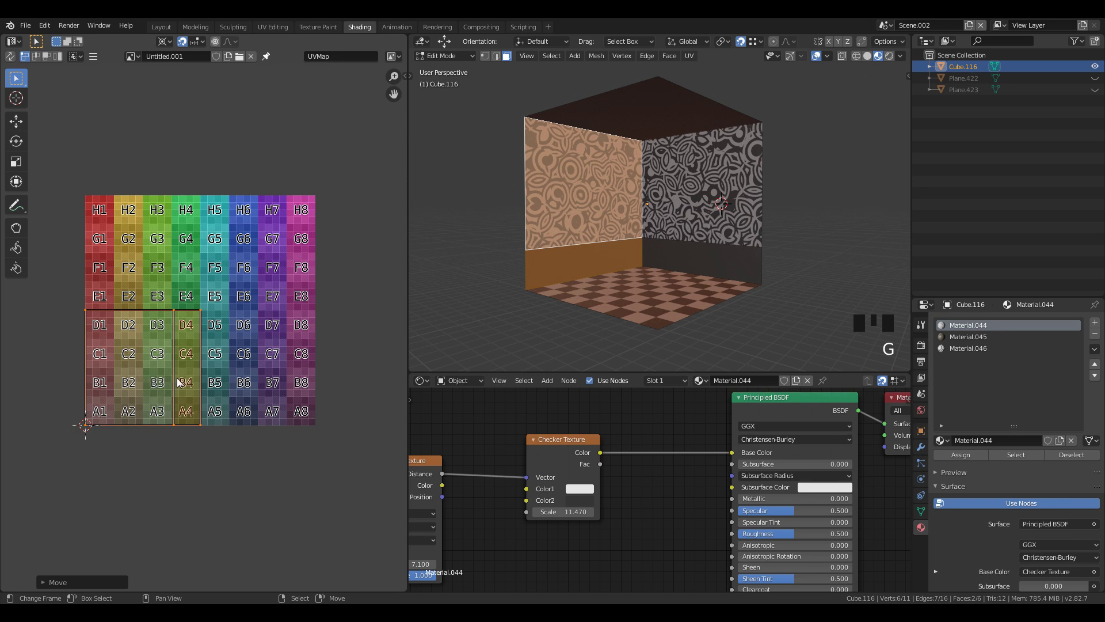
# Unwrap the right wall's lower strip and upper face together, and select all of their UVs
pyautogui.rightClick(704, 252)
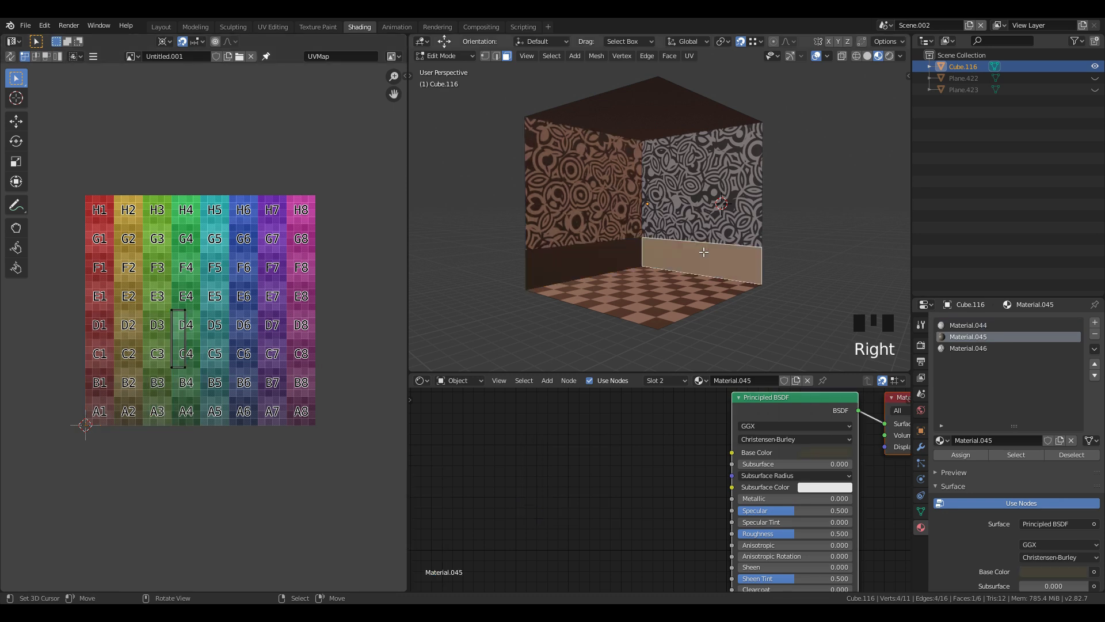
pyautogui.keyDown('shift'); pyautogui.rightClick(703, 213); pyautogui.keyUp('shift')
pyautogui.press('u')
pyautogui.click(702, 214)
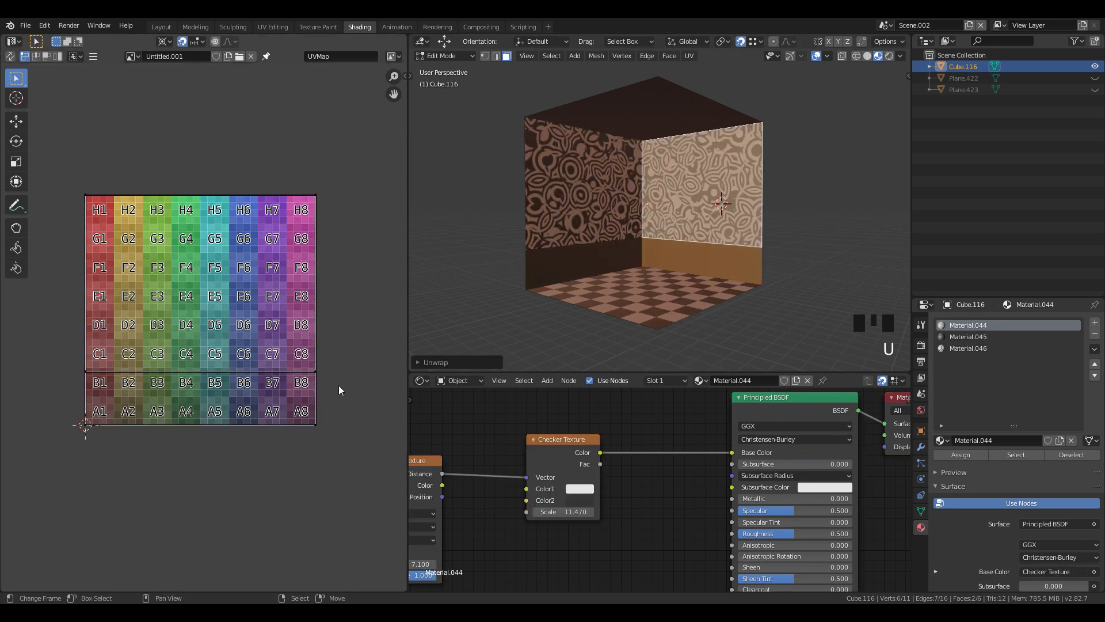
pyautogui.press('a')
pyautogui.press('s')
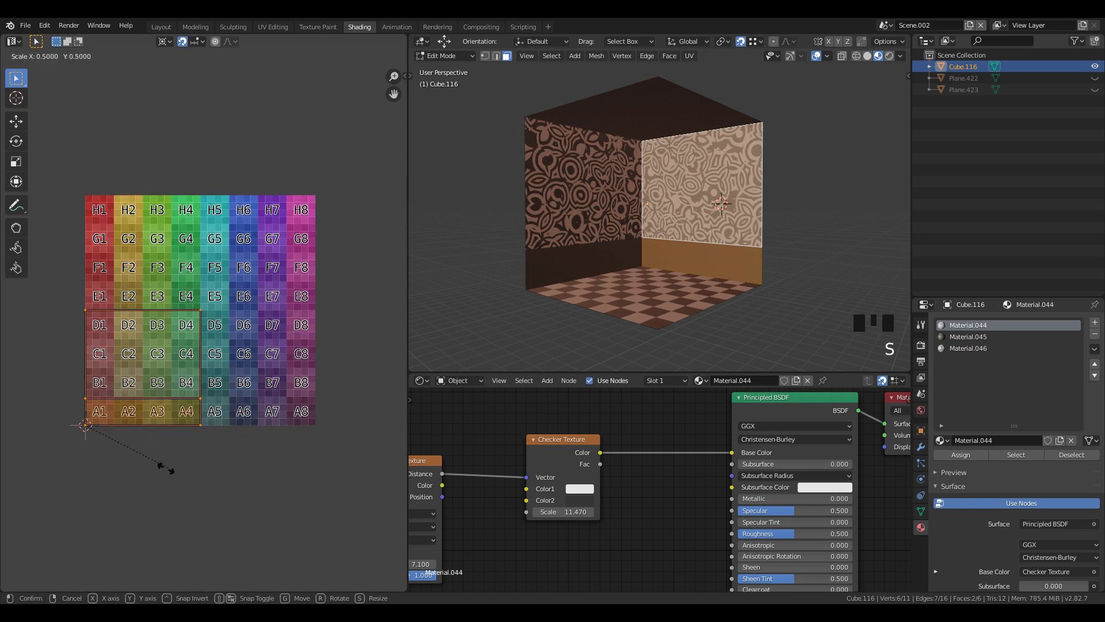
pyautogui.press('s')
pyautogui.rightClick(189, 459)
pyautogui.hotkey('ctrl', 'z')
# Scale the right wall's UVs to 0.5 and move them by 0.5 in X and Y onto the E5 to H8 quarter
pyautogui.press('s')
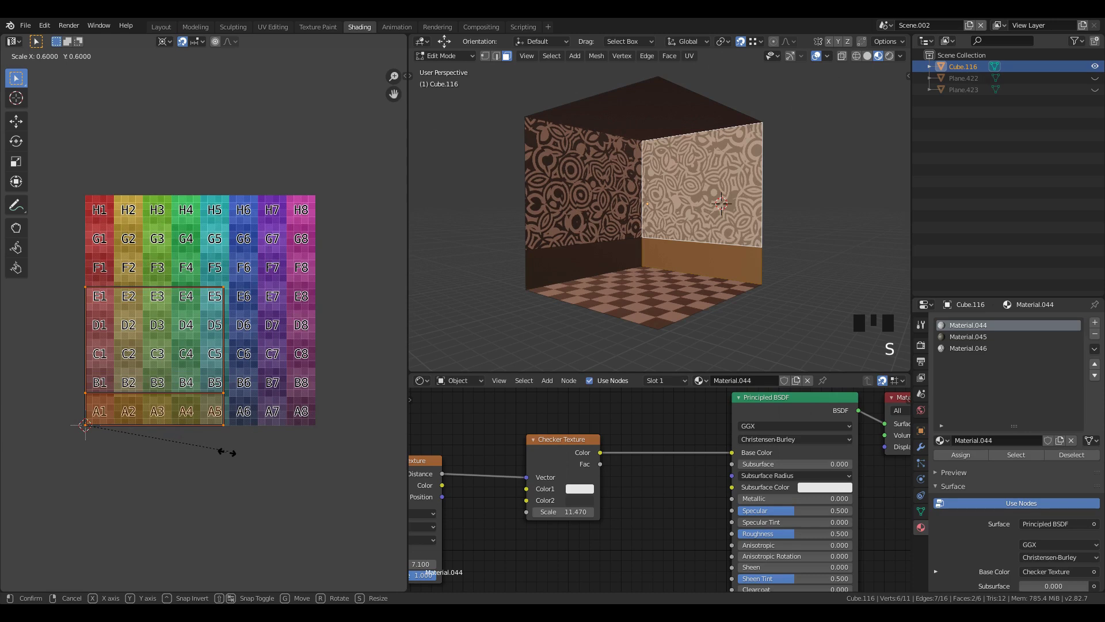
pyautogui.click(207, 462)
pyautogui.press('g')
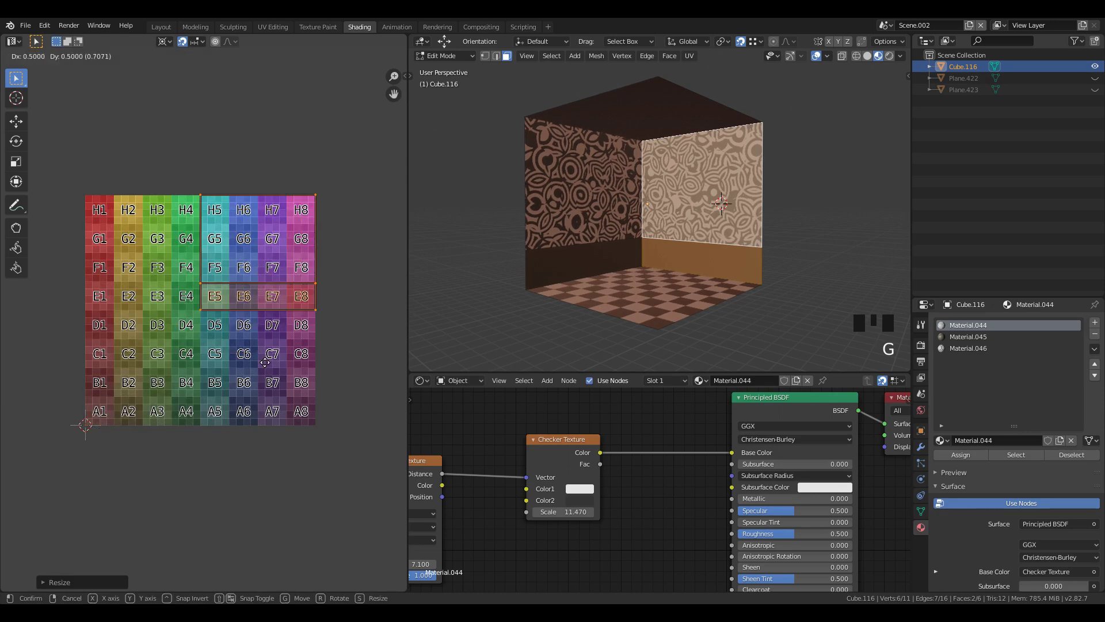
pyautogui.click(266, 364)
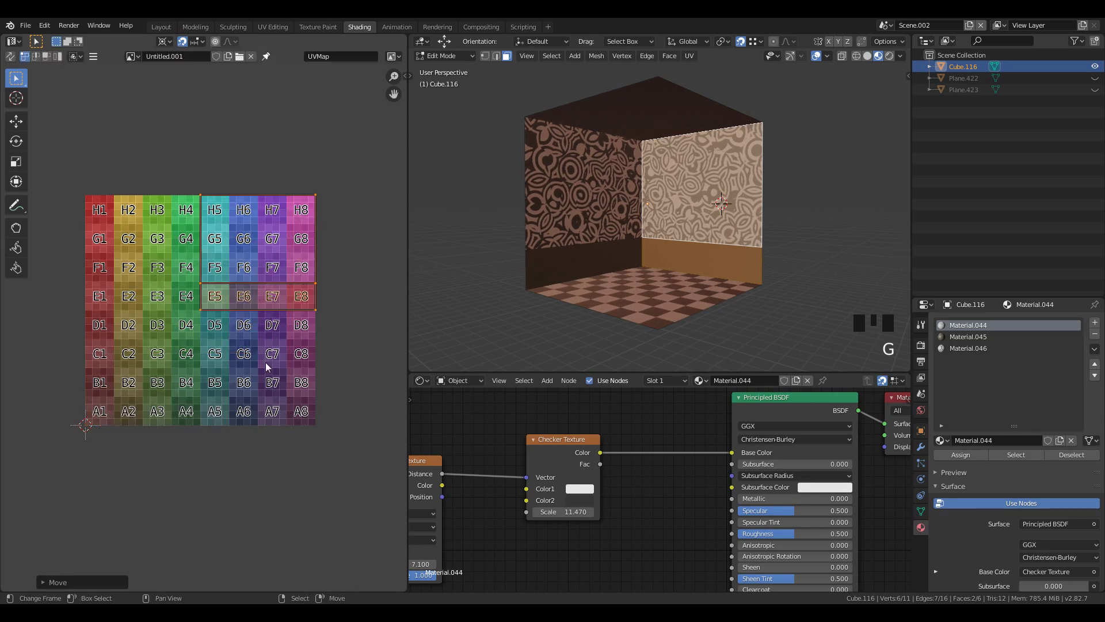
# Unwrap the ceiling face, scale its UVs to 0.5, and move them 0.5 in X onto the A5 to D8 quarter
pyautogui.rightClick(656, 101)
pyautogui.press('u')
pyautogui.click(655, 102)
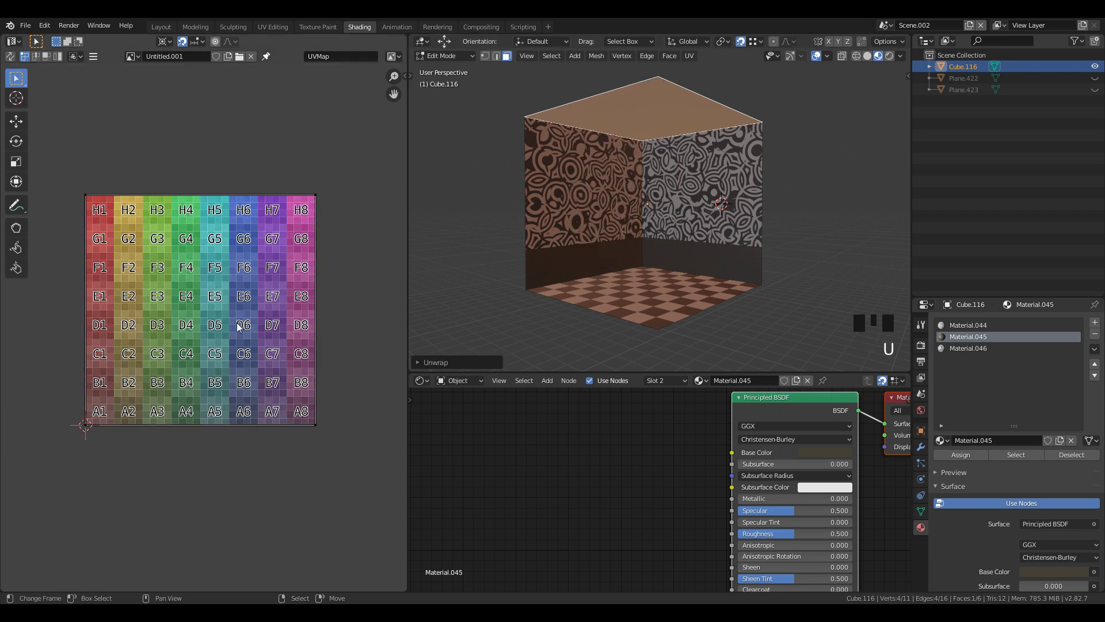
pyautogui.press('s')
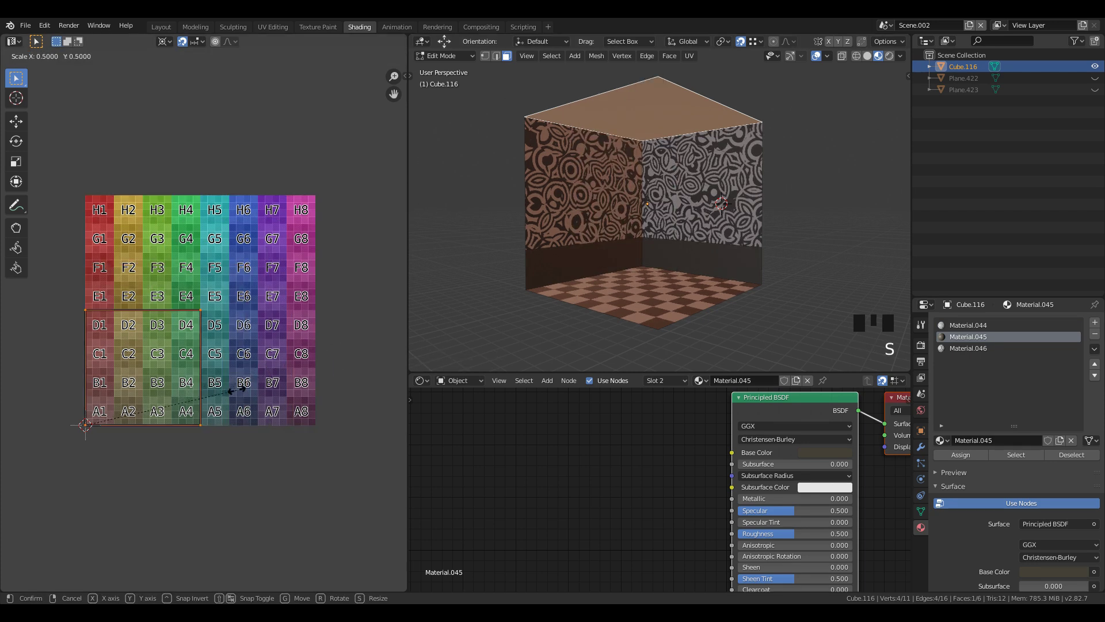
pyautogui.click(236, 395)
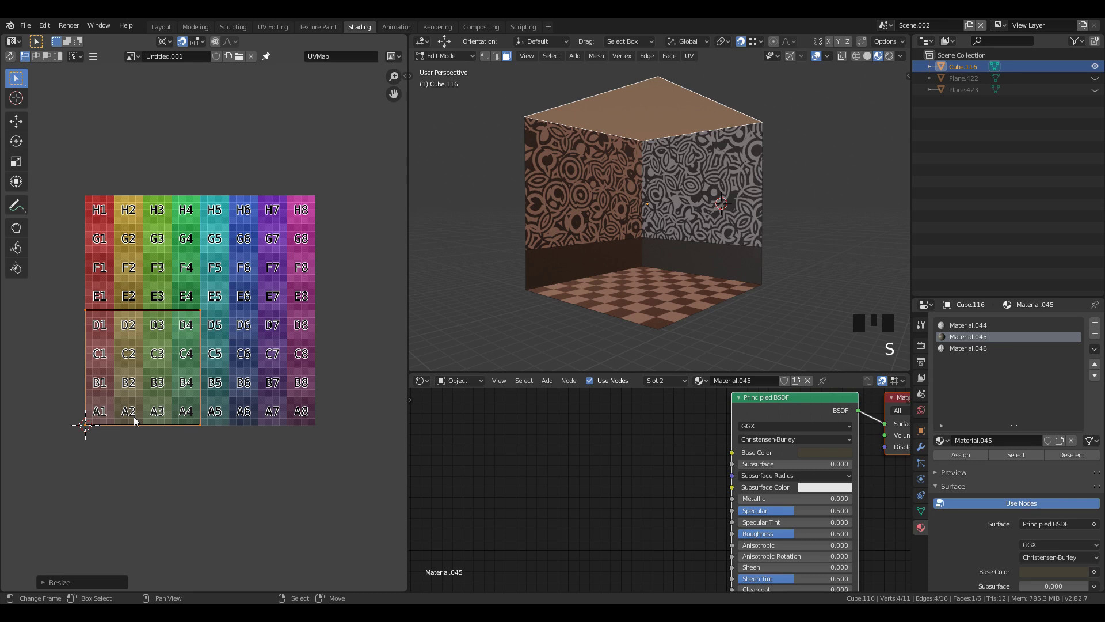
pyautogui.press('g')
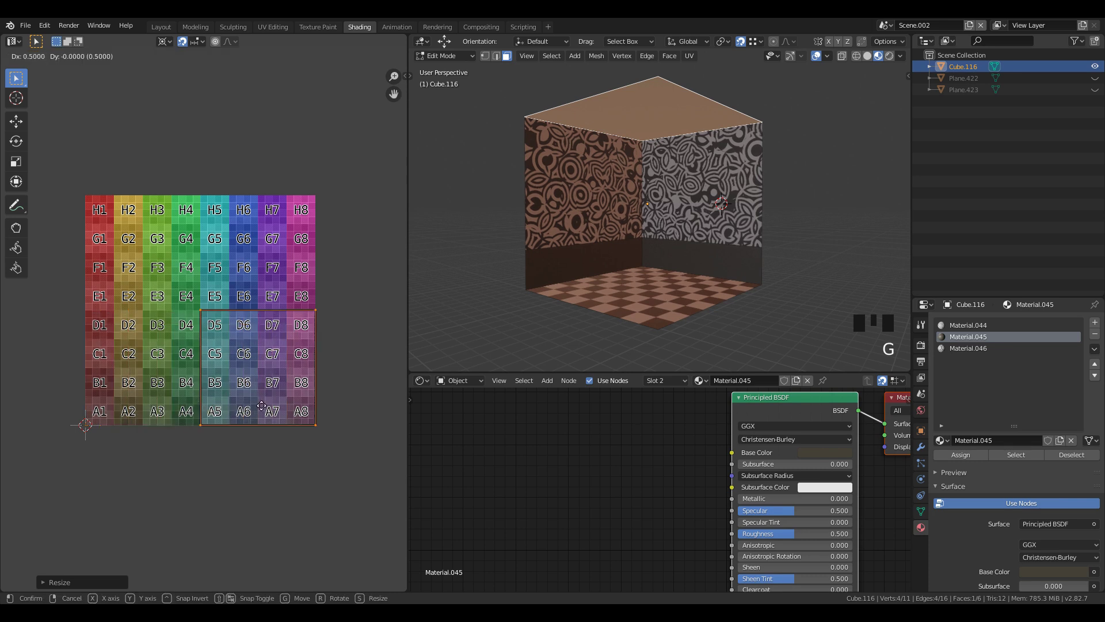
pyautogui.click(266, 409)
# Unwrap the floor face, scale its UVs to 0.5, and move them 0.5 in Y onto the E1 to H4 quarter
pyautogui.rightClick(604, 292)
pyautogui.press('u')
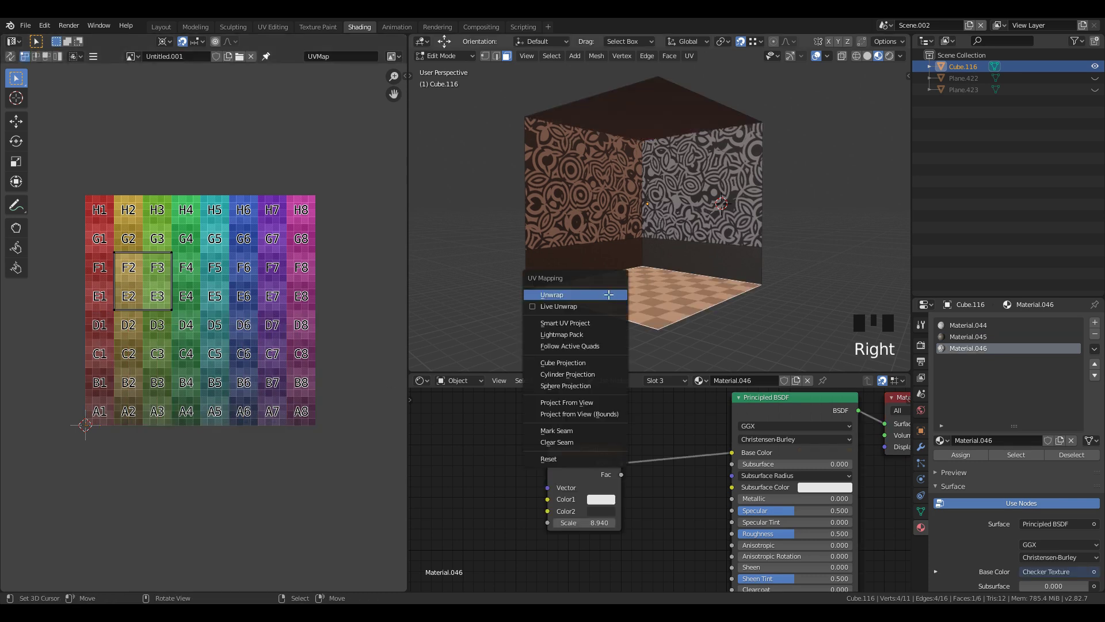
pyautogui.click(606, 294)
pyautogui.press('a')
pyautogui.press('s')
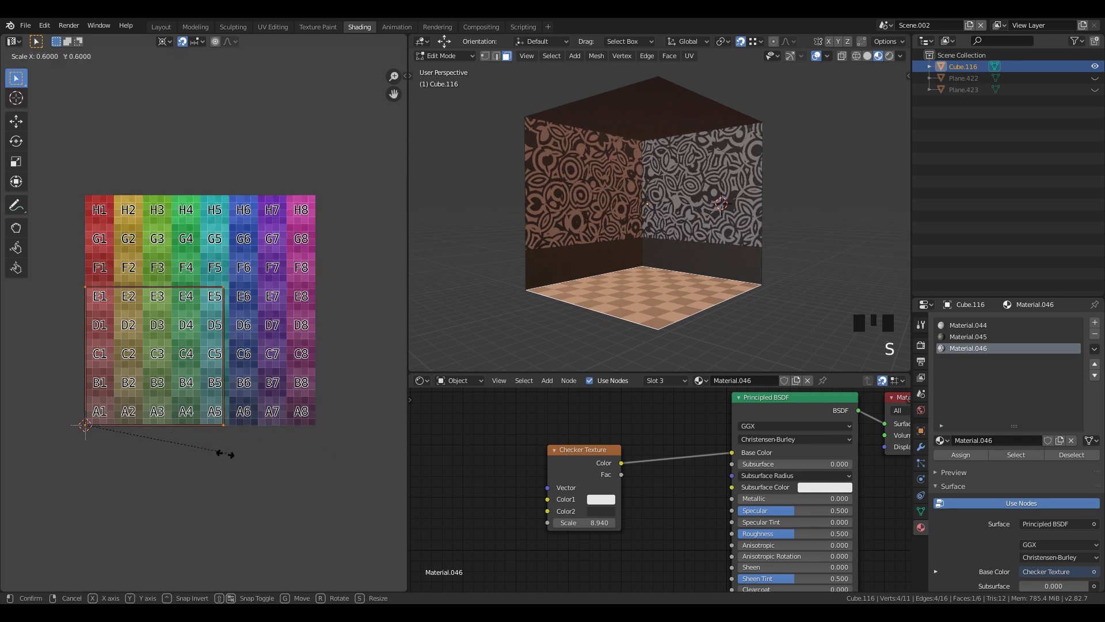
pyautogui.click(210, 464)
pyautogui.press('g')
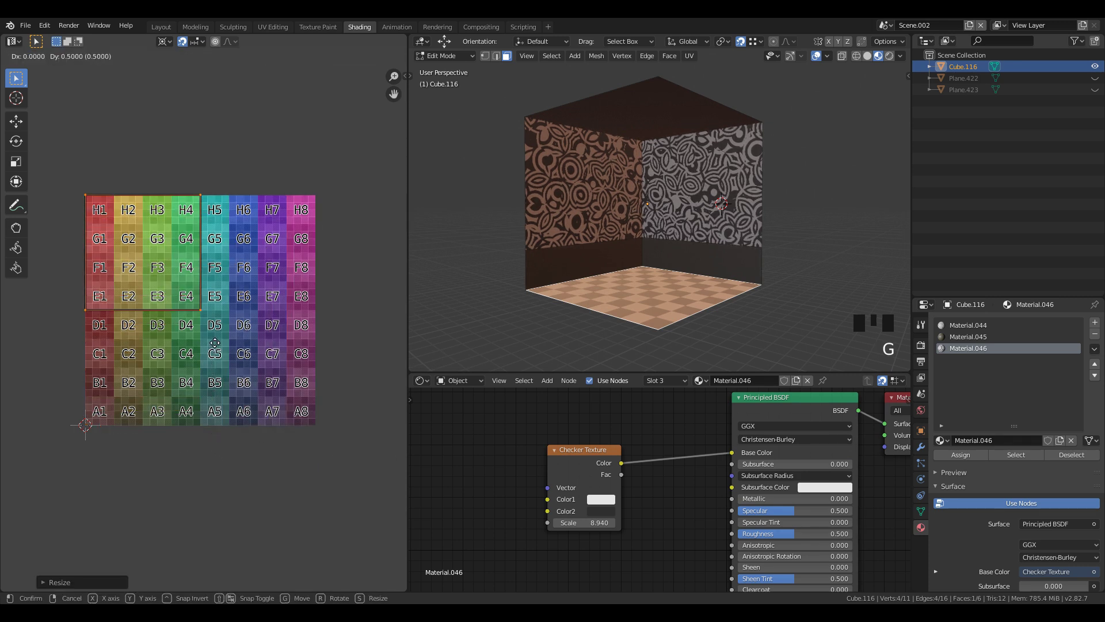
pyautogui.click(216, 347)
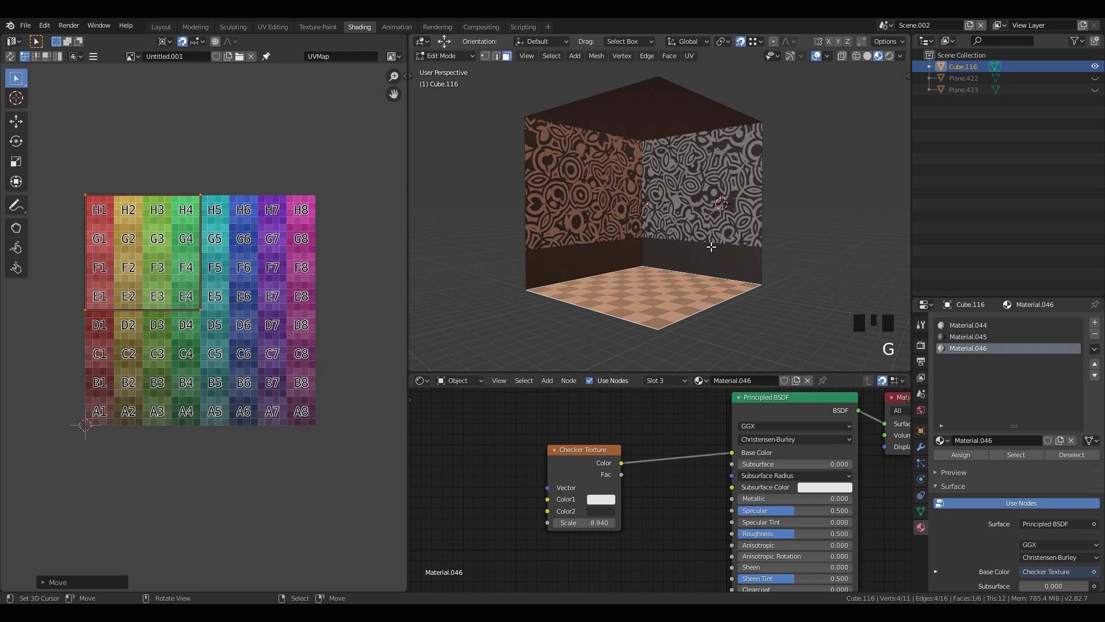
# Add an Image Texture node beside the Checker Texture node in the floor material, Material.046
pyautogui.scroll(-2, 711, 247)
pyautogui.keyDown('shift'); pyautogui.moveTo(713, 247); pyautogui.dragTo(656, 259, button='middle'); pyautogui.keyUp('shift')
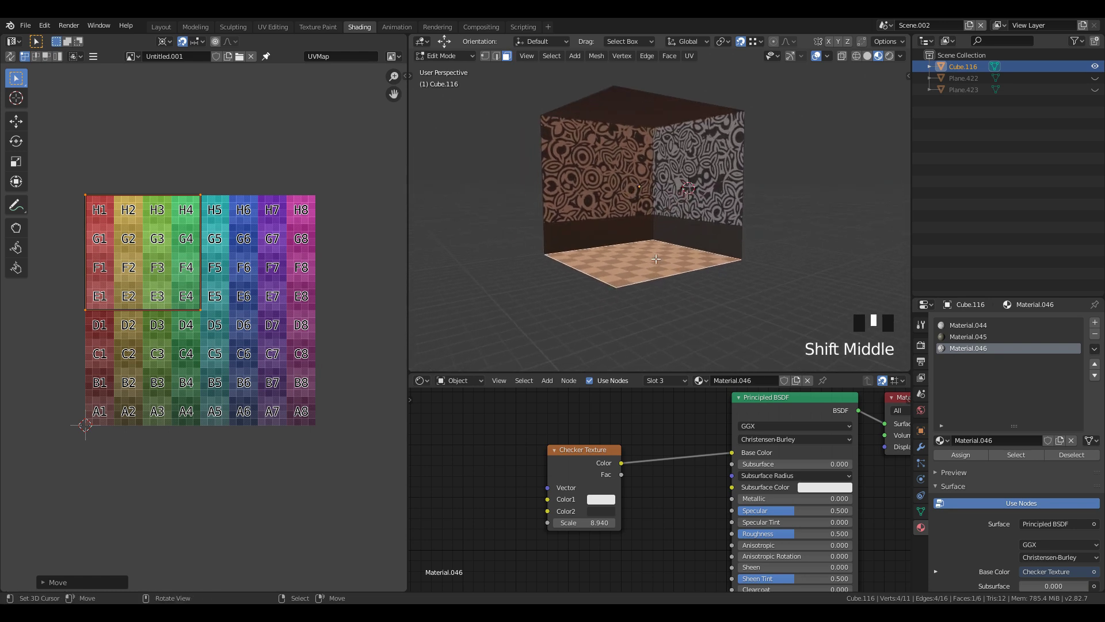
pyautogui.scroll(2, 656, 259)
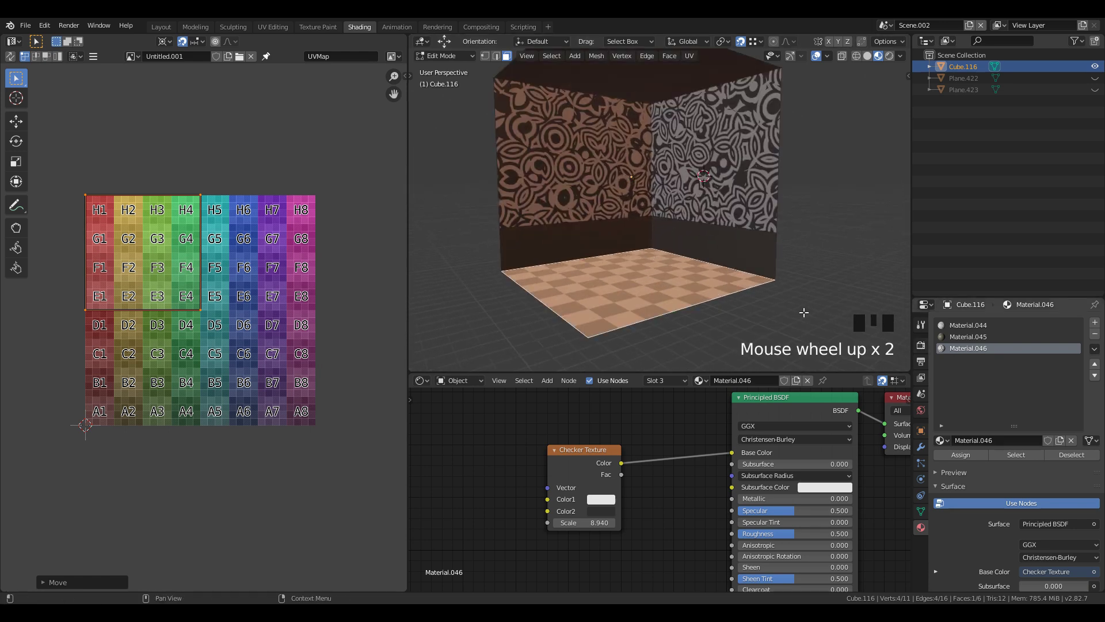
pyautogui.hotkey('shift', 'a')
pyautogui.click(483, 415)
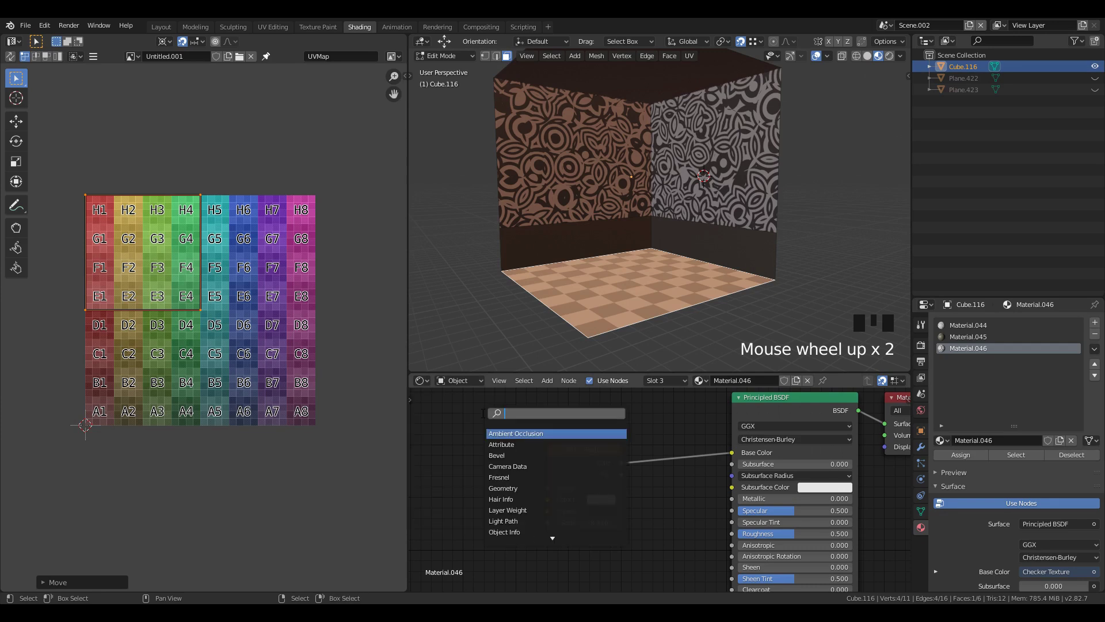
pyautogui.write('im')
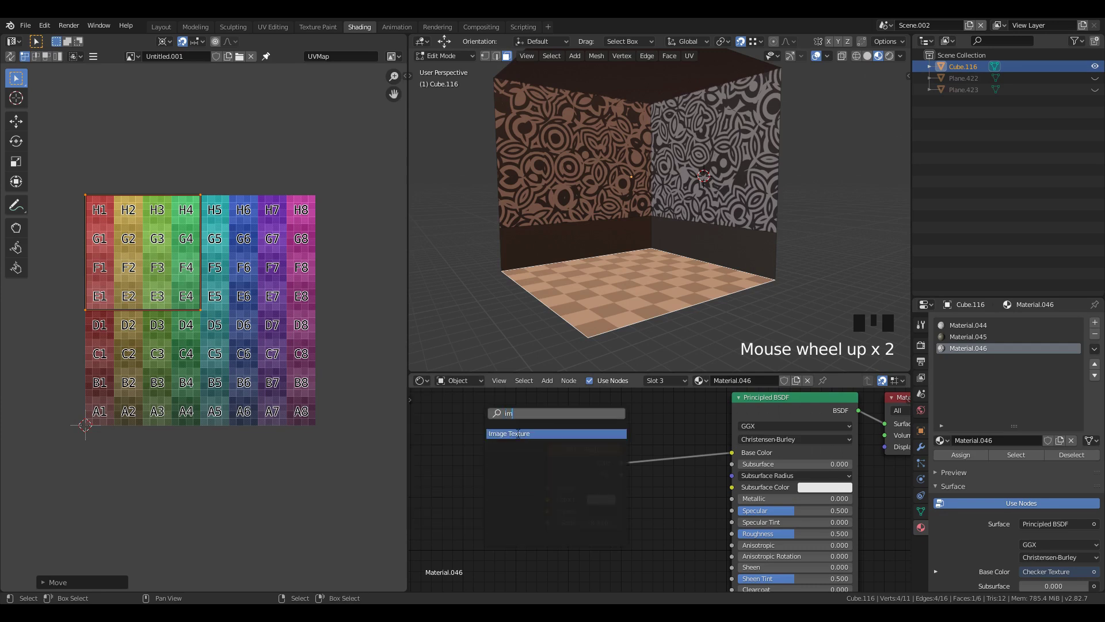
pyautogui.click(518, 433)
pyautogui.click(880, 423)
pyautogui.moveTo(577, 447); pyautogui.dragTo(779, 450, button='middle')
# Create a new 1024 x 1024 px Color Grid image named Room in the floor material's Image Texture node
pyautogui.click(632, 463)
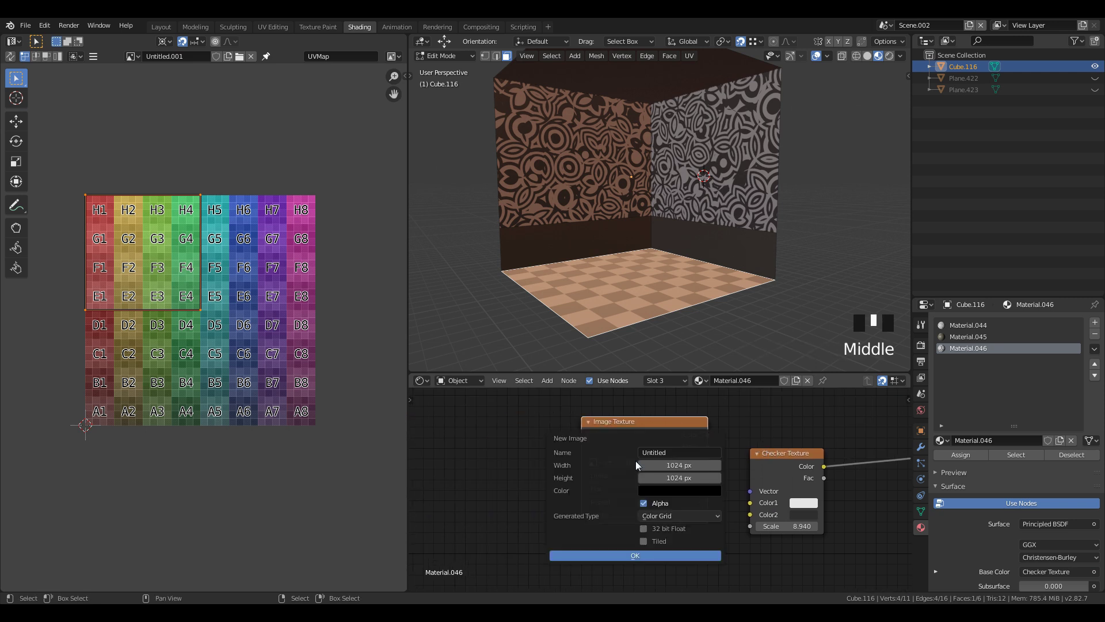
pyautogui.click(680, 456)
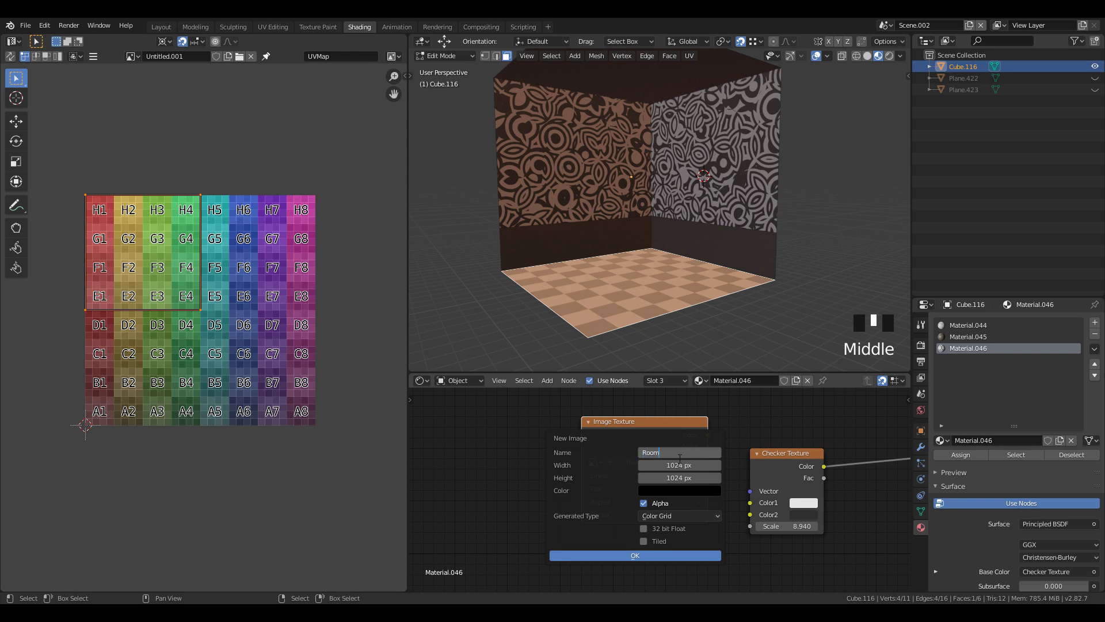
pyautogui.press('Return')
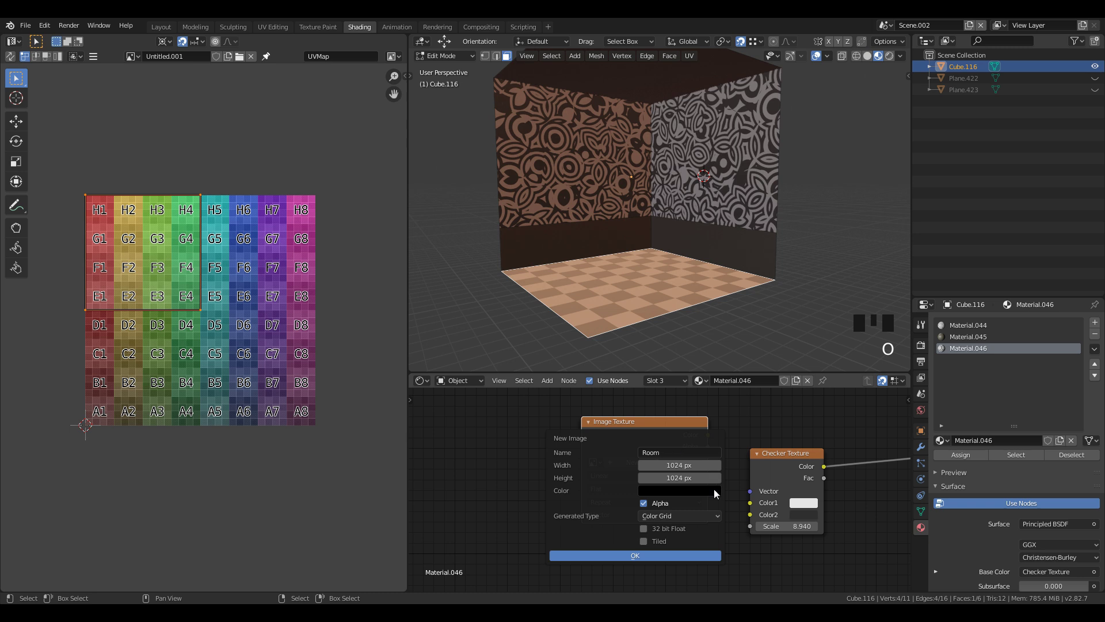
pyautogui.click(636, 555)
pyautogui.moveTo(647, 422); pyautogui.dragTo(620, 435)
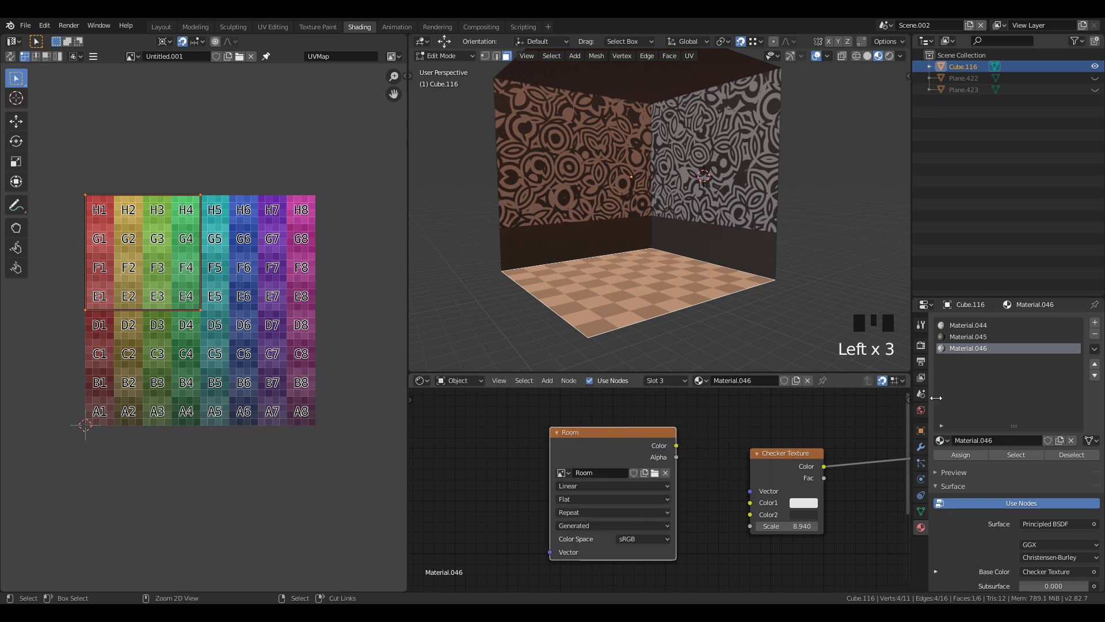
# Paste the Room image node into Material.045 and Material.044, placing it clear of the Voronoi Texture node in Material.044
pyautogui.click(1015, 335)
pyautogui.hotkey('ctrl', 'v')
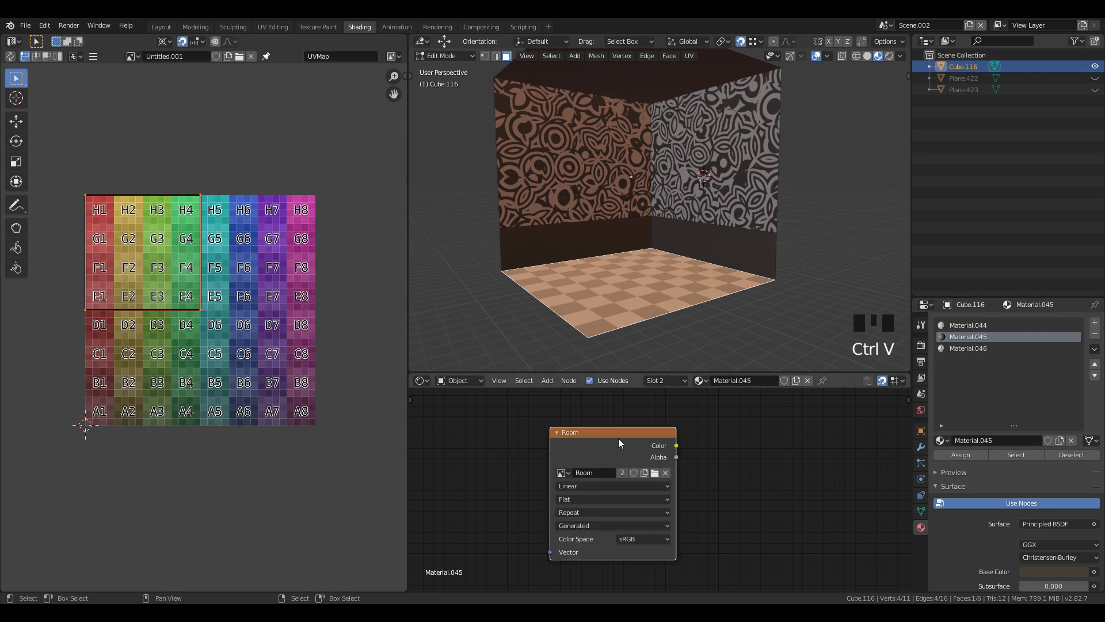
pyautogui.click(966, 324)
pyautogui.hotkey('ctrl', 'v')
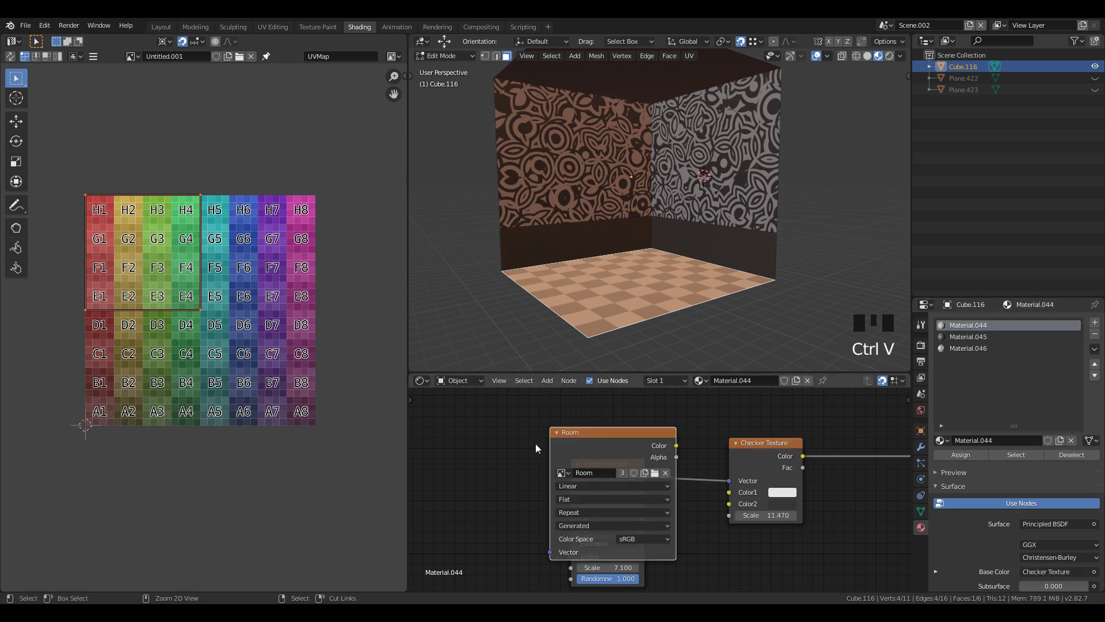
pyautogui.moveTo(570, 433); pyautogui.dragTo(433, 433)
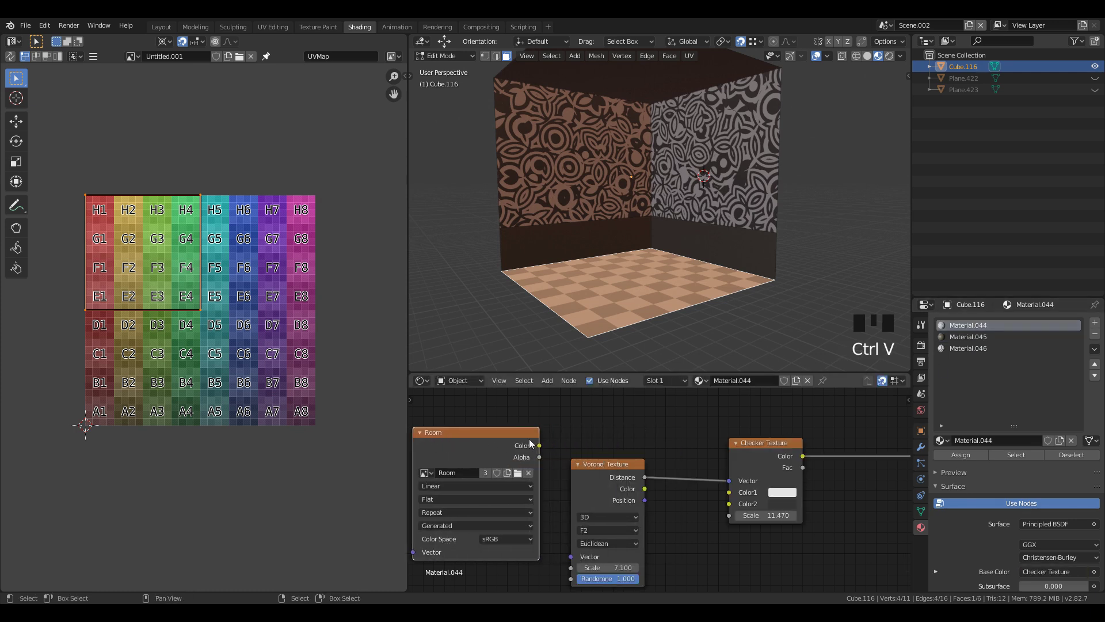
# Make the Room image node the active node in Material.045 and Material.046
pyautogui.click(990, 337)
pyautogui.click(601, 440)
pyautogui.click(1015, 348)
pyautogui.click(602, 439)
# Leave Edit Mode and add an area light to the room
pyautogui.scroll(-1, 644, 282)
pyautogui.keyDown('shift'); pyautogui.moveTo(640, 284); pyautogui.dragTo(646, 277, button='middle'); pyautogui.keyUp('shift')
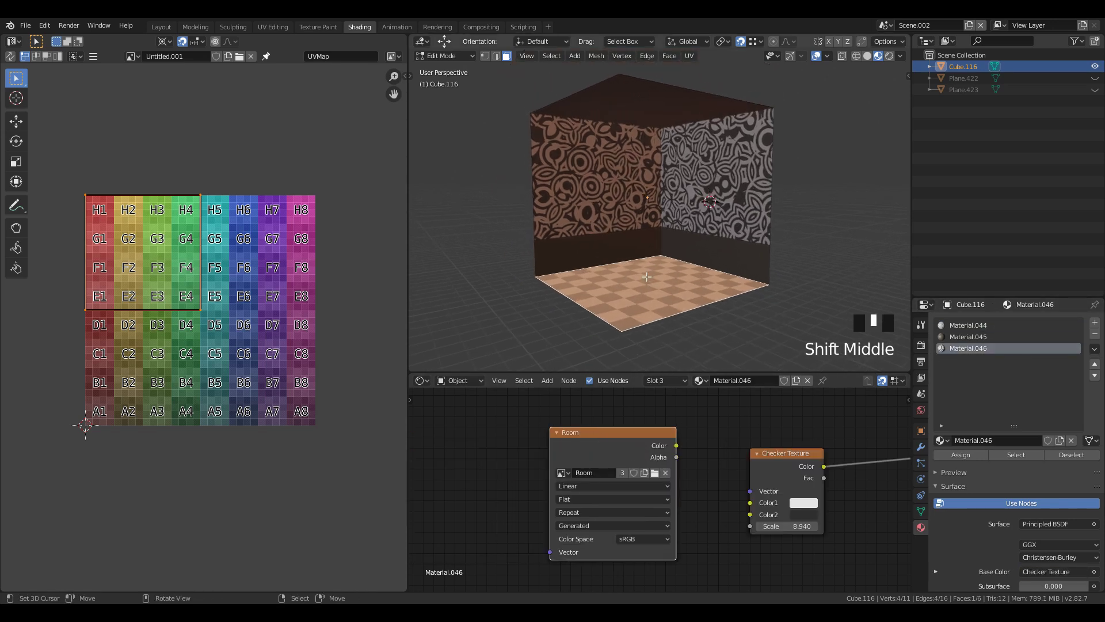
pyautogui.press('Tab')
pyautogui.hotkey('shift', 'a')
pyautogui.moveTo(625, 407)
pyautogui.click(697, 446)
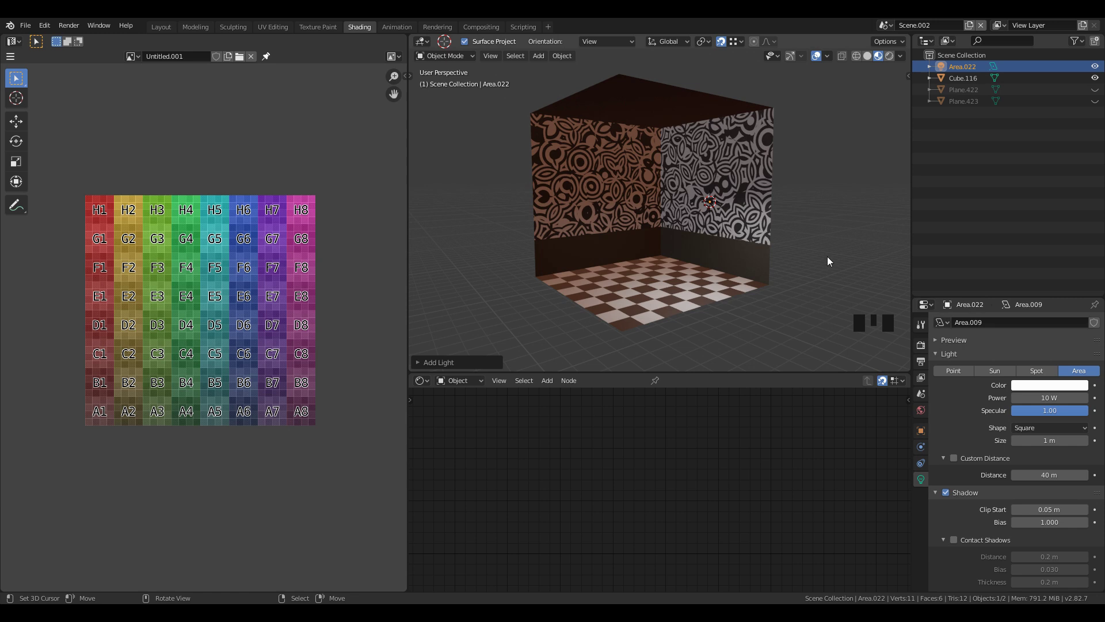
# Switch the viewport to rendered shading and create a new world with a background strength of 0
pyautogui.click(889, 57)
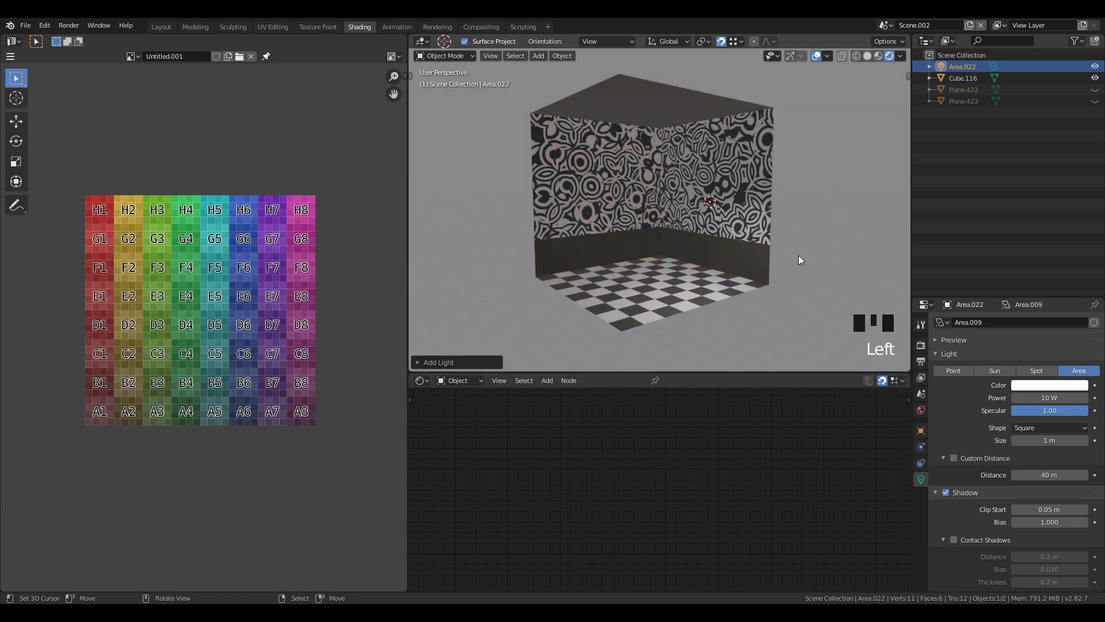
pyautogui.click(921, 409)
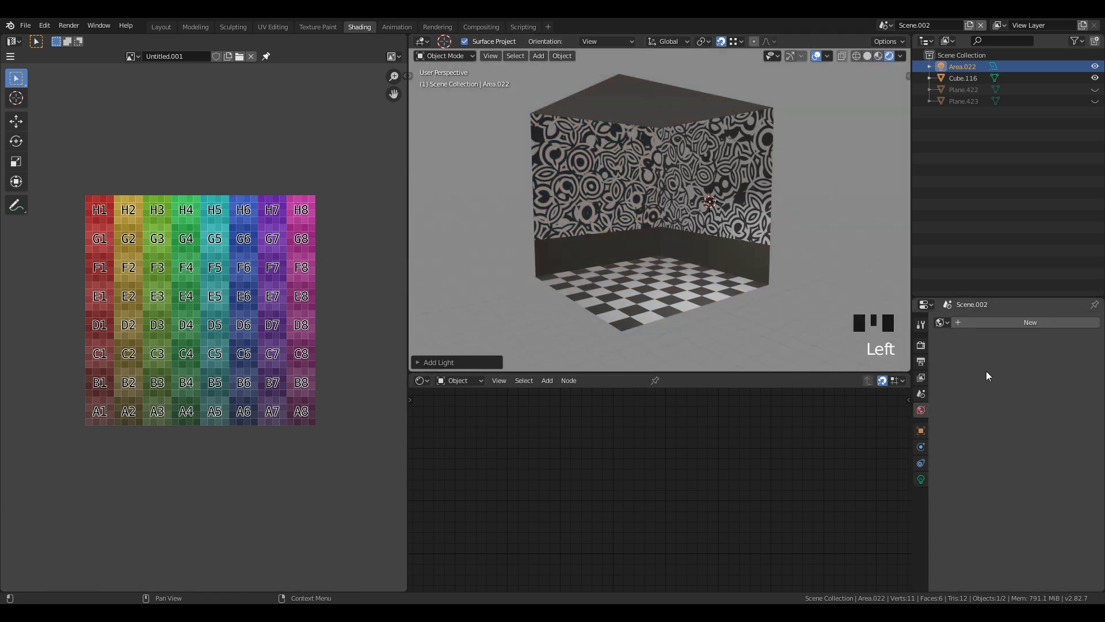
pyautogui.click(1018, 323)
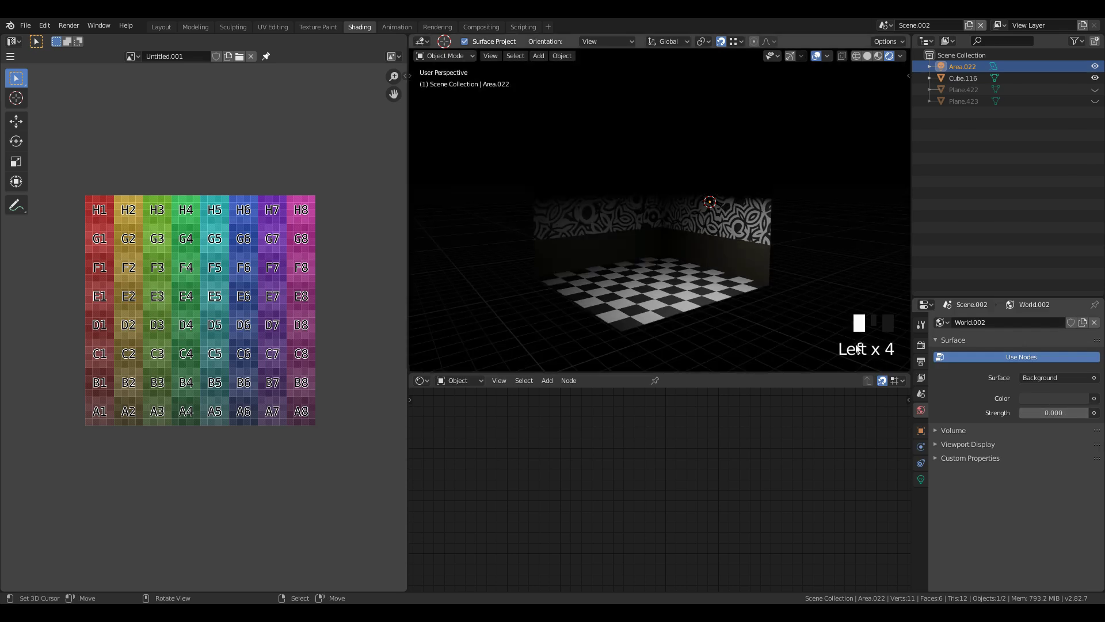
# Give the area light a warm pale orange color and set its power to 16.3 W
pyautogui.click(920, 479)
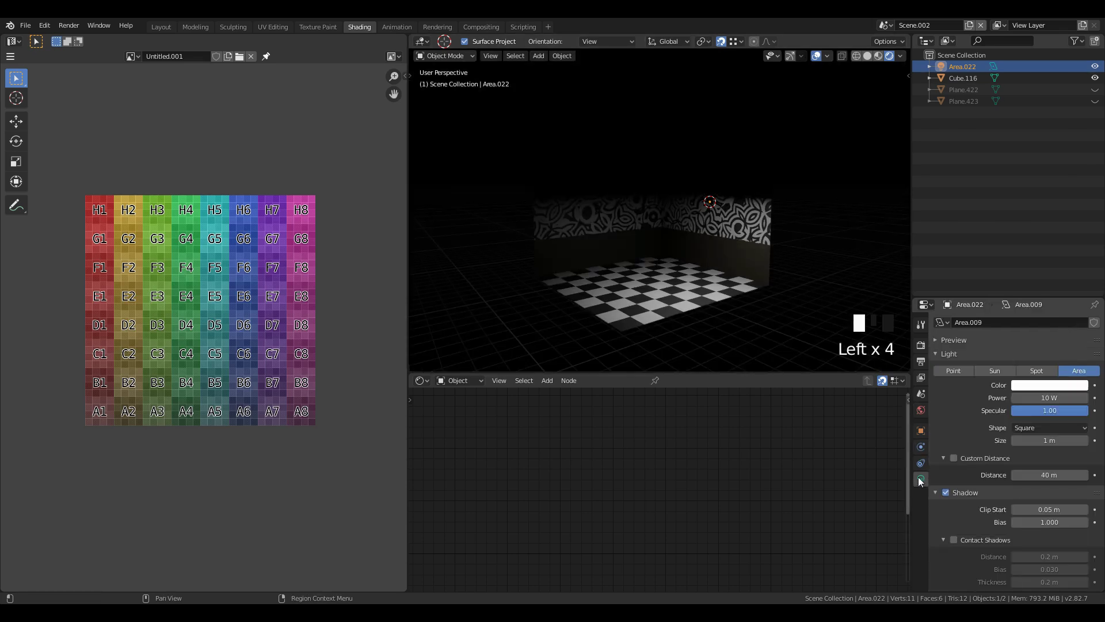
pyautogui.click(1049, 385)
pyautogui.click(1027, 285)
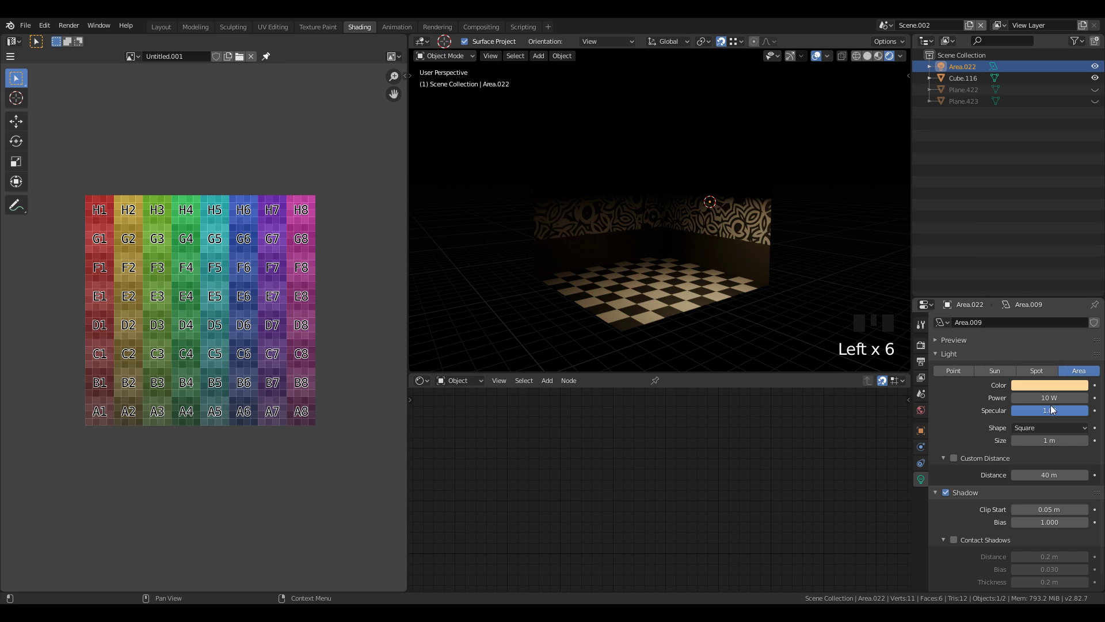
pyautogui.moveTo(1049, 398); pyautogui.dragTo(1071, 398)
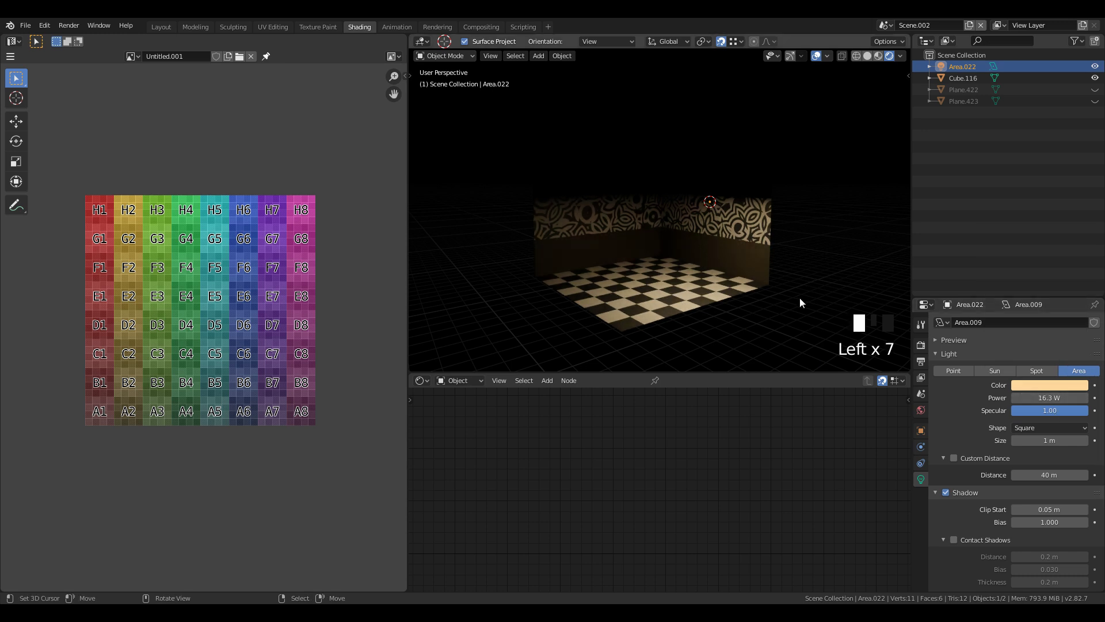
# Show the light's outline in the viewport overlays, scale the area light down to a small square, and turn snapping off
pyautogui.keyDown('shift'); pyautogui.moveTo(761, 323); pyautogui.dragTo(754, 329, button='middle'); pyautogui.keyUp('shift')
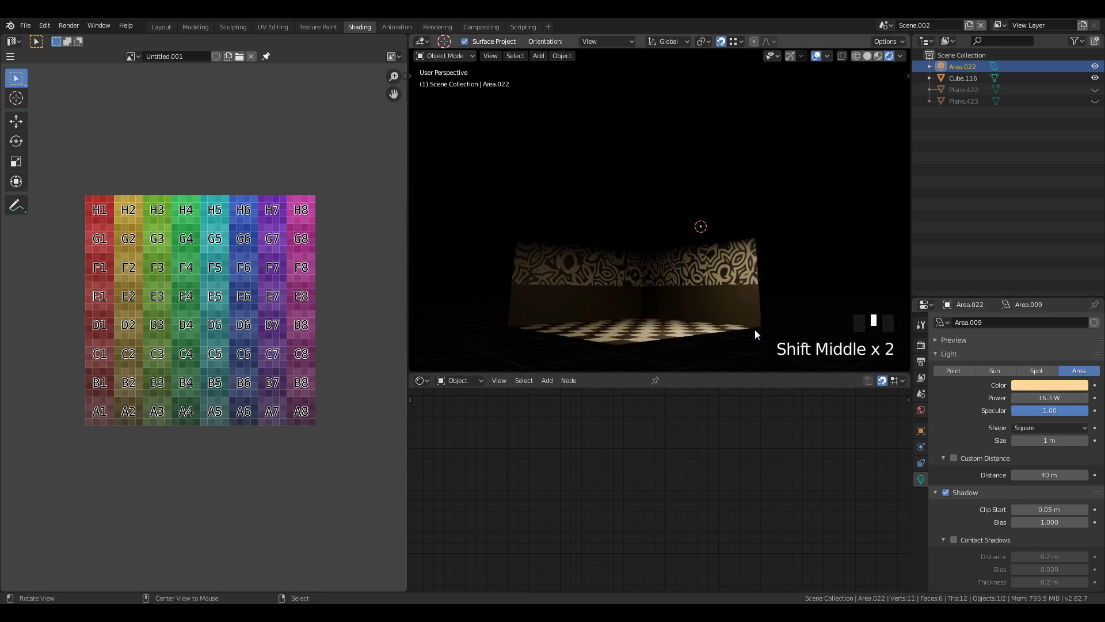
pyautogui.click(829, 60)
pyautogui.click(770, 183)
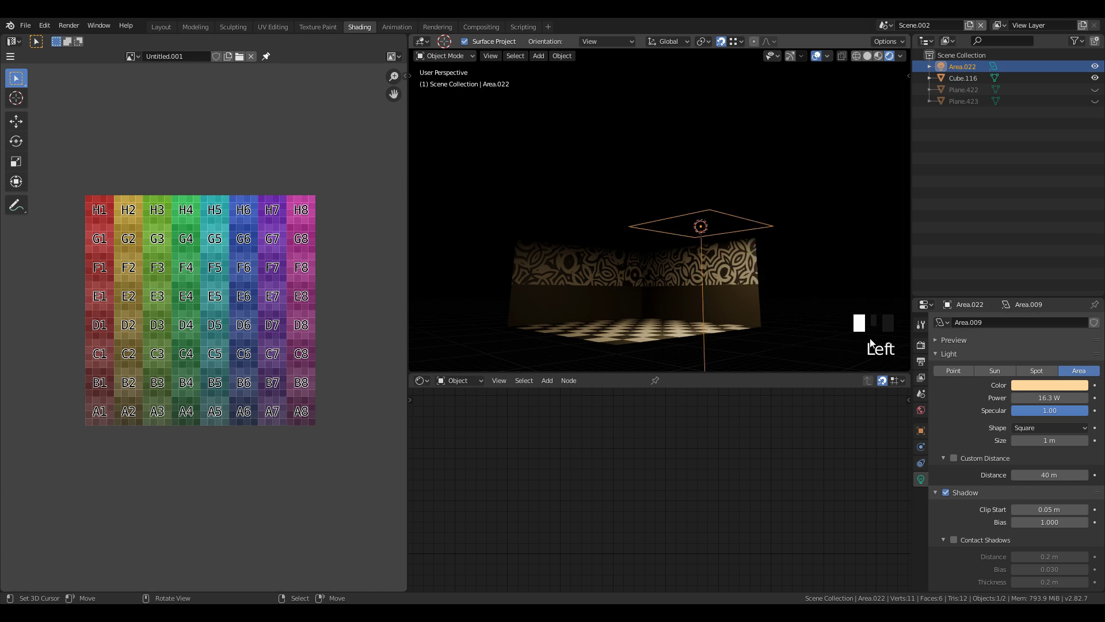
pyautogui.press('s')
pyautogui.hotkey('shift', 'Tab')
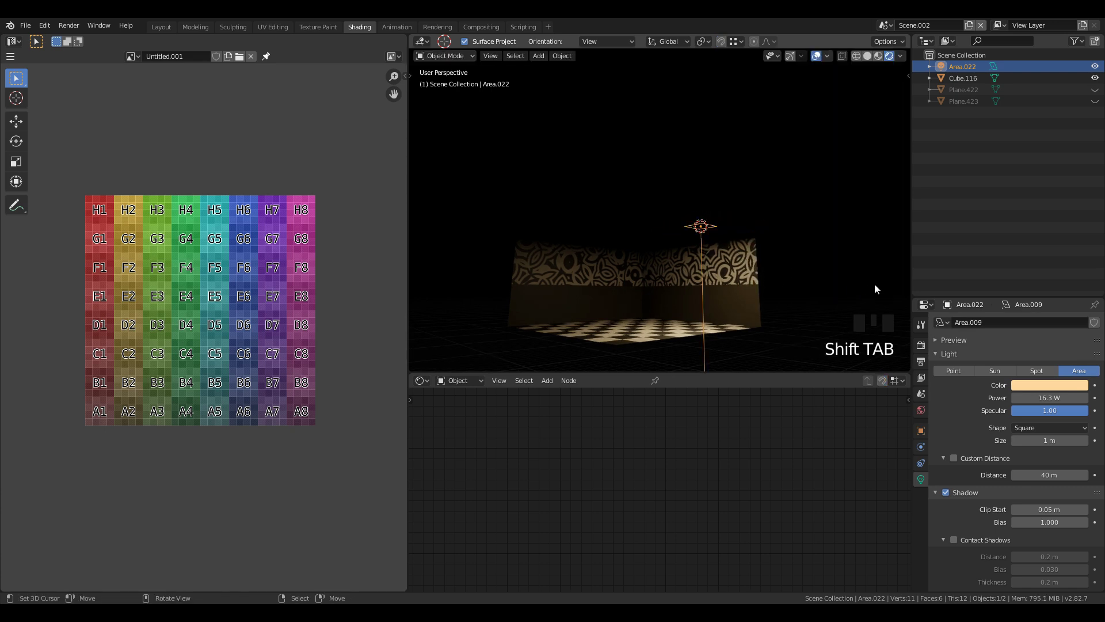
# Raise the area light vertically to just below the room's ceiling
pyautogui.press('g')
pyautogui.click(768, 230)
pyautogui.moveTo(769, 230); pyautogui.dragTo(750, 271, button='middle')
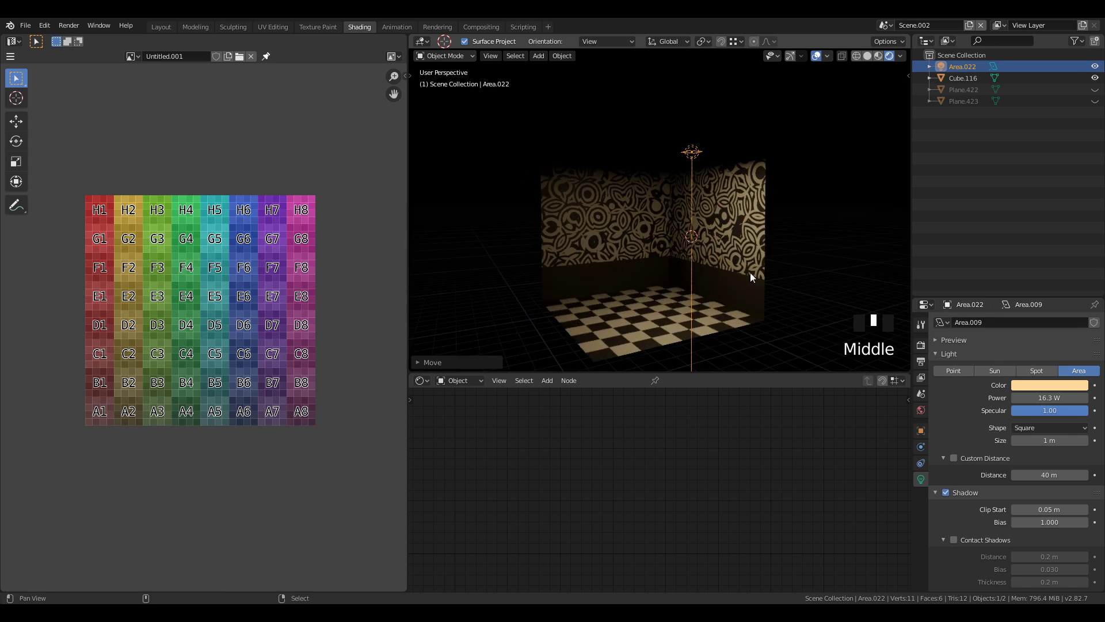
pyautogui.scroll(2, 735, 296)
pyautogui.scroll(1, 734, 296)
pyautogui.press('g')
pyautogui.press('z')
pyautogui.click(740, 269)
# Adjust the area light's position along the global X axis
pyautogui.press('g')
pyautogui.press('x')
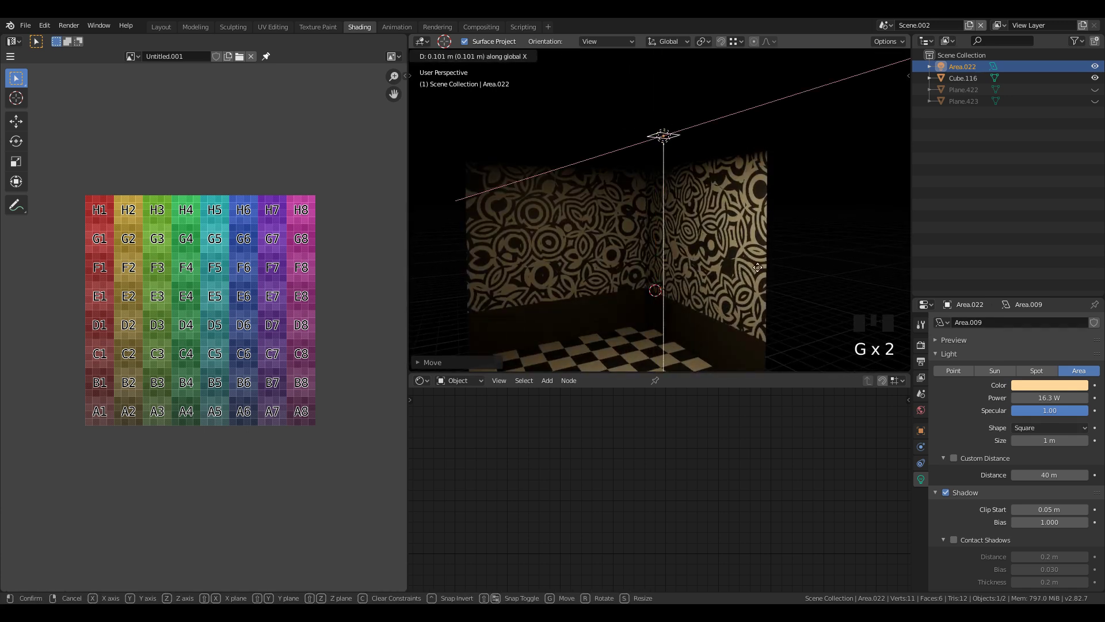
pyautogui.press('g')
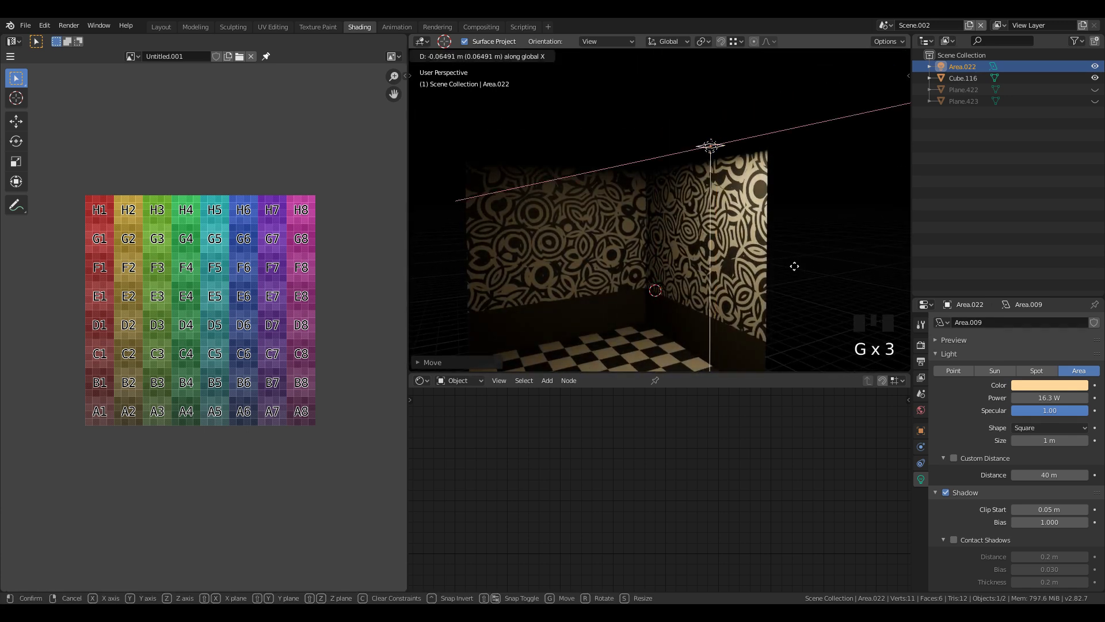
pyautogui.click(781, 275)
# Snap the 3D cursor to the selected area light
pyautogui.keyDown('shift'); pyautogui.moveTo(781, 275); pyautogui.dragTo(844, 264, button='middle'); pyautogui.keyUp('shift')
pyautogui.hotkey('shift', 's')
pyautogui.click(751, 240)
pyautogui.moveTo(761, 216); pyautogui.dragTo(702, 187, button='middle')
# Add a mesh plane at the 3D cursor on the area light and scale it down to a small ceiling panel
pyautogui.hotkey('shift', 'a')
pyautogui.moveTo(678, 56)
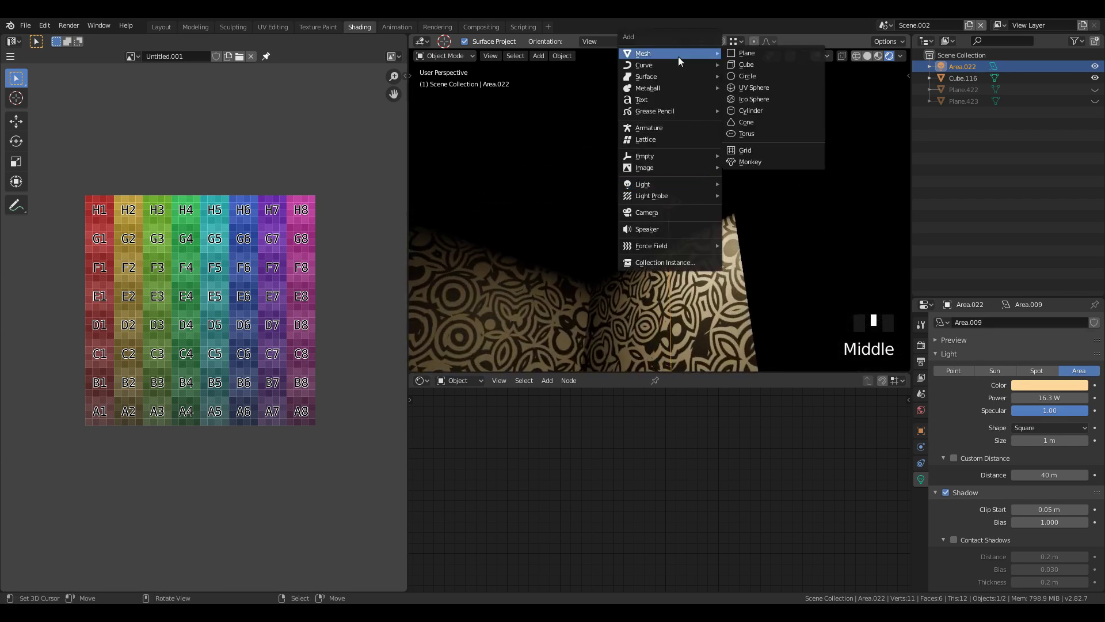
pyautogui.click(739, 52)
pyautogui.press('s')
pyautogui.click(814, 277)
pyautogui.press('s')
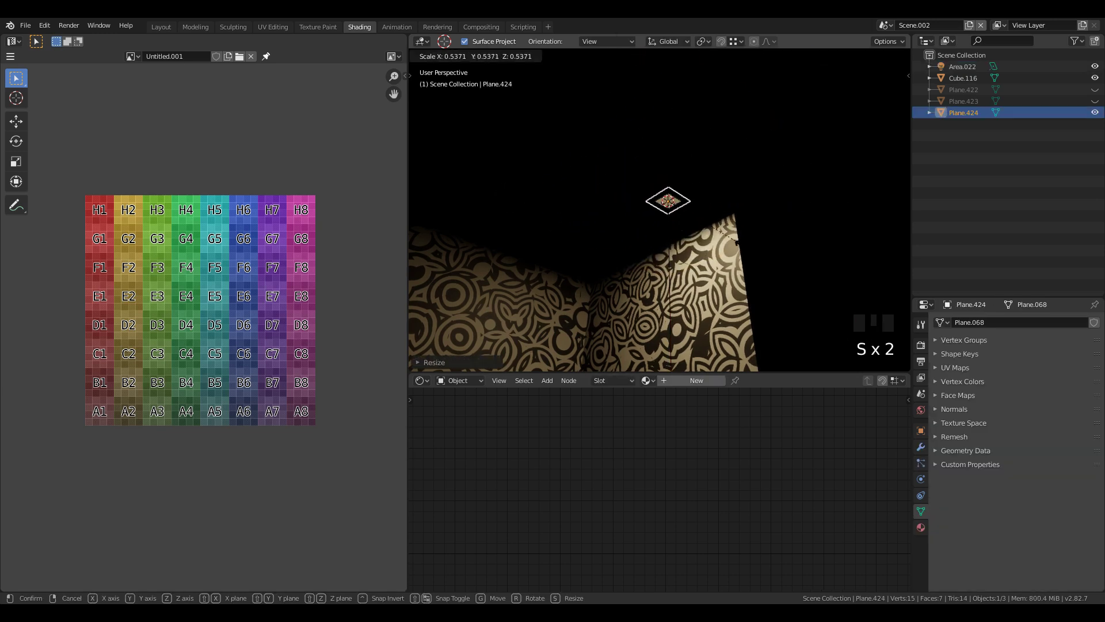
pyautogui.click(711, 236)
# Give the small plane a new material with an Emission surface, a warm orange color and a strength of about 6.3
pyautogui.click(920, 526)
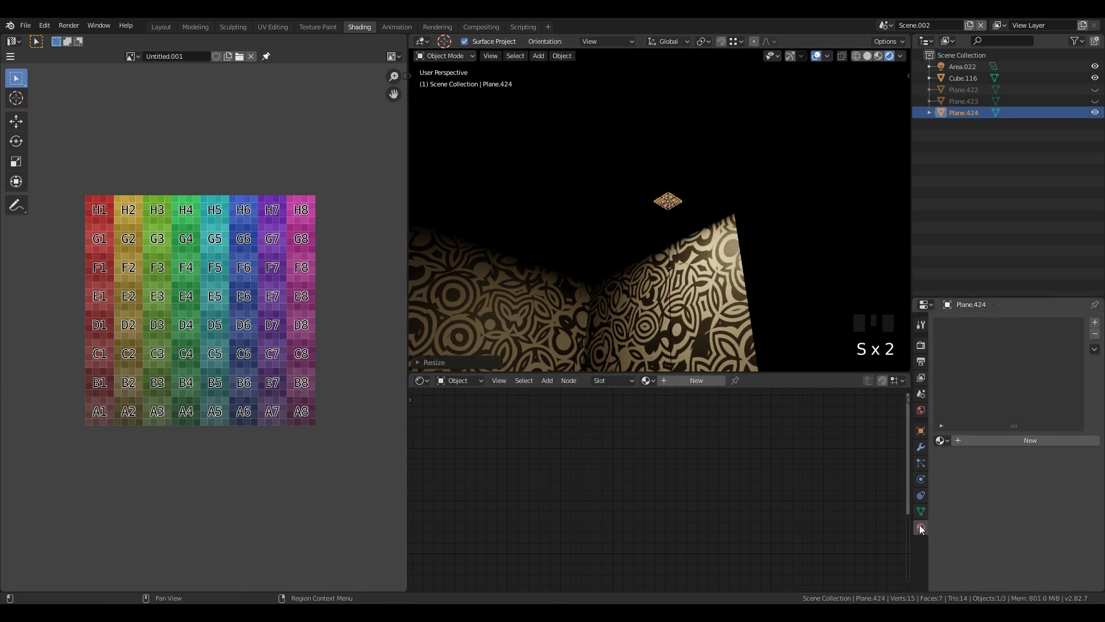
pyautogui.click(1006, 443)
pyautogui.click(1046, 509)
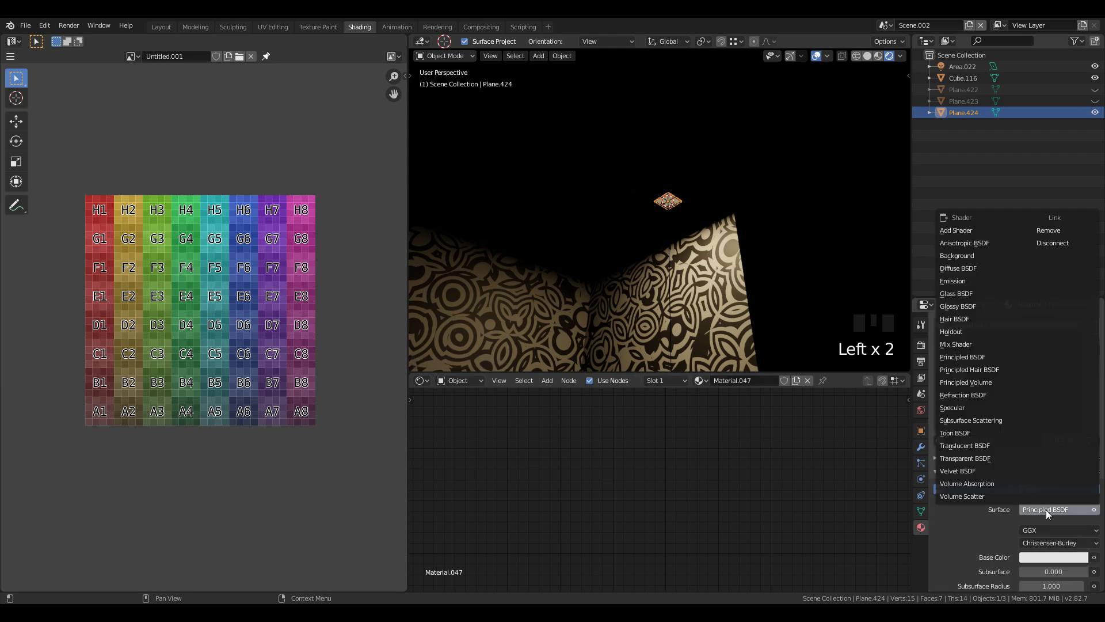
pyautogui.press('e')
pyautogui.click(1054, 529)
pyautogui.moveTo(1022, 423); pyautogui.dragTo(1015, 428)
pyautogui.moveTo(1054, 544); pyautogui.dragTo(1082, 544)
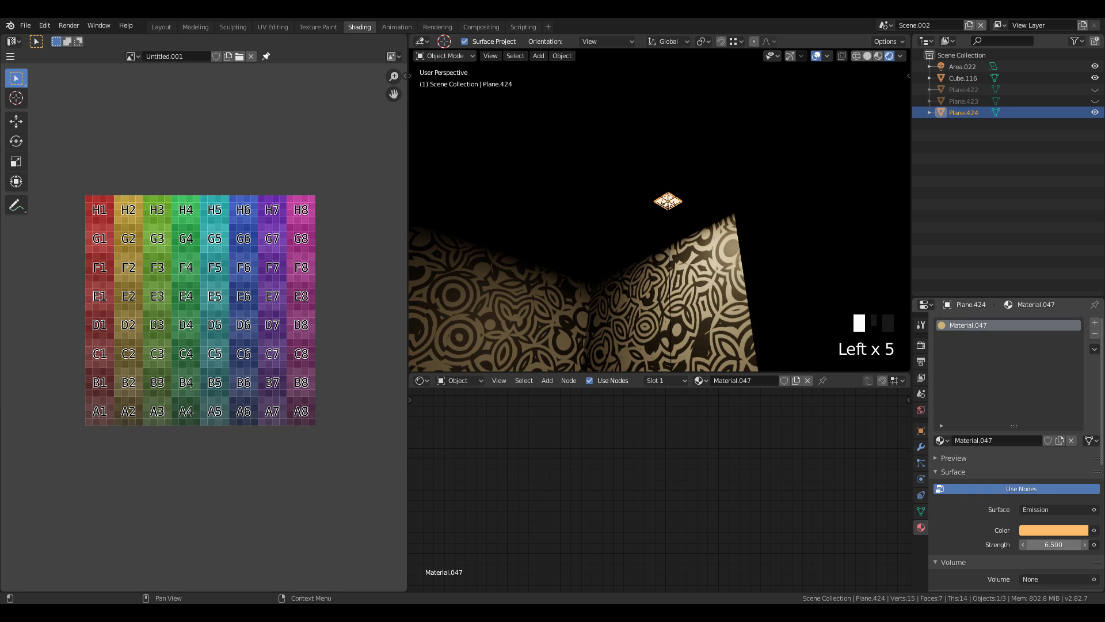
# Duplicate the area light together with its emissive plane and move the copy along the global Y axis
pyautogui.scroll(2, 604, 190)
pyautogui.scroll(2, 604, 190)
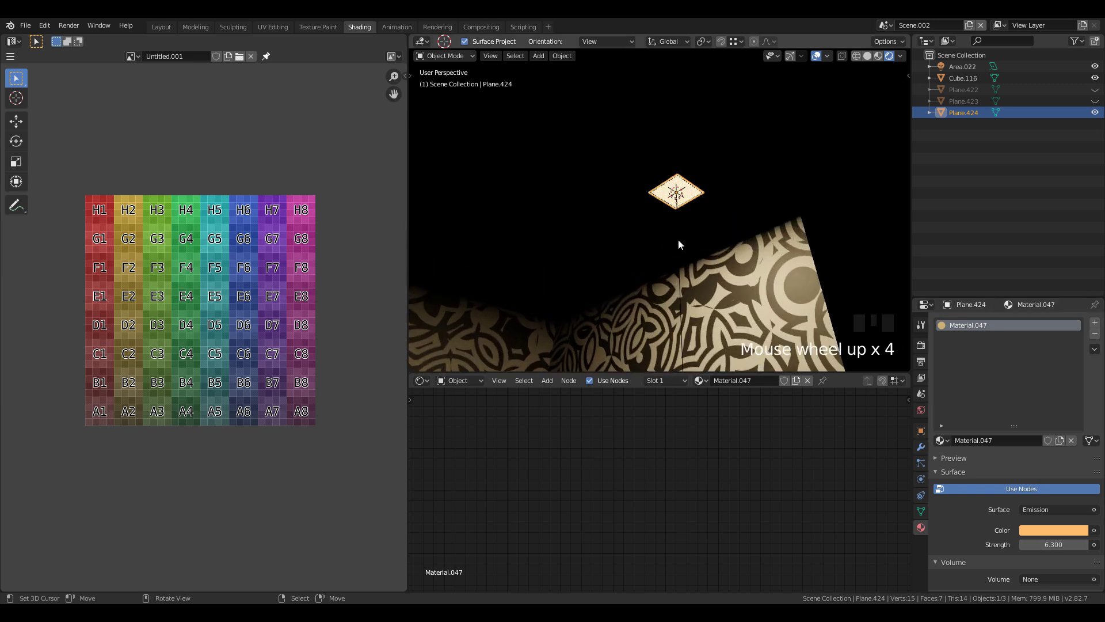
pyautogui.keyDown('shift'); pyautogui.rightClick(679, 210); pyautogui.keyUp('shift')
pyautogui.scroll(-2, 688, 219)
pyautogui.moveTo(696, 229); pyautogui.dragTo(742, 248, button='middle')
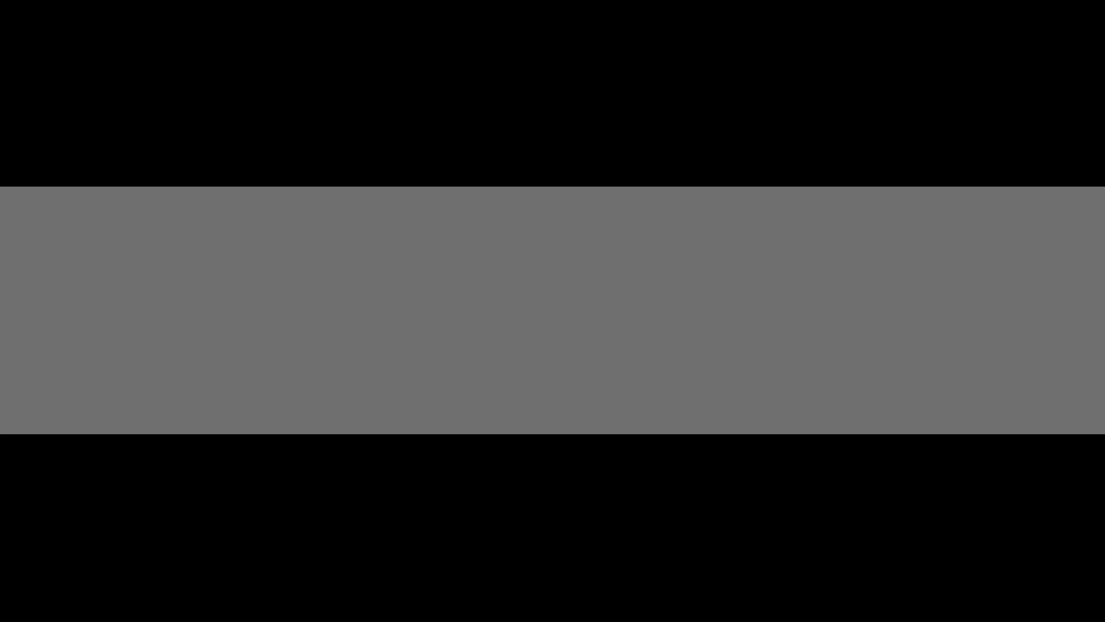
pyautogui.hotkey('shift', 'd')
pyautogui.click(630, 263)
pyautogui.press('g')
pyautogui.press('y')
pyautogui.click(593, 226)
# Fine-tune the duplicated light and plane along the global Y axis, near the room's opposite ceiling edge
pyautogui.moveTo(617, 237); pyautogui.dragTo(638, 251, button='middle')
pyautogui.keyDown('shift'); pyautogui.moveTo(638, 251); pyautogui.dragTo(678, 229, button='middle'); pyautogui.keyUp('shift')
pyautogui.press('g')
pyautogui.press('x')
pyautogui.press('y')
pyautogui.click(660, 230)
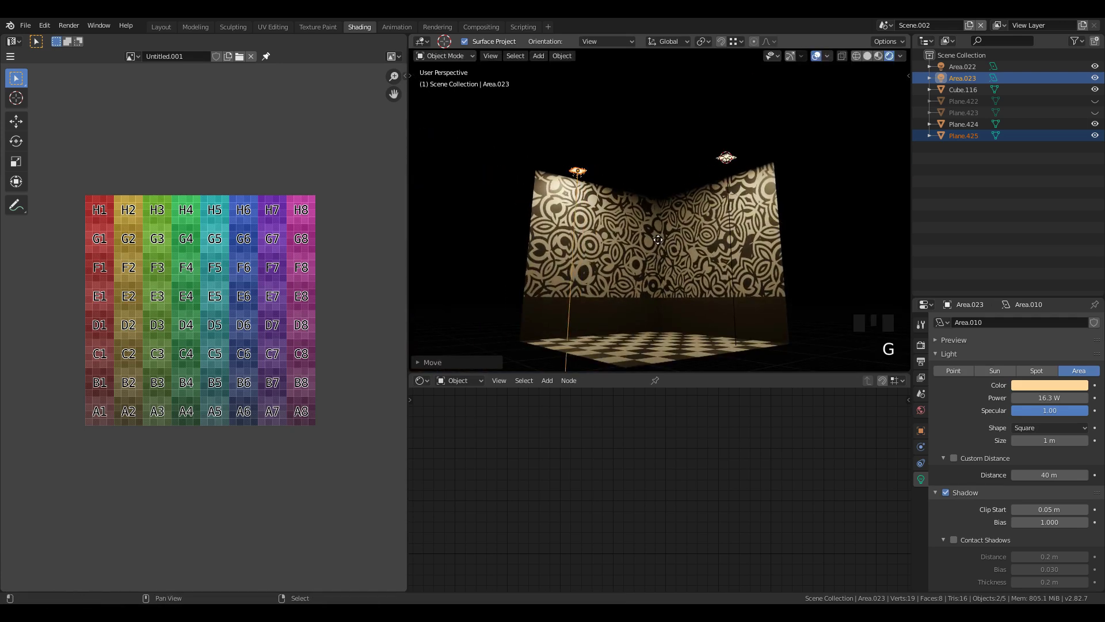
# Duplicate the light and plane pair again along the global X axis to form a third ceiling lamp
pyautogui.hotkey('shift', 'd')
pyautogui.press('x')
pyautogui.click(696, 267)
pyautogui.moveTo(696, 268); pyautogui.dragTo(699, 244, button='middle')
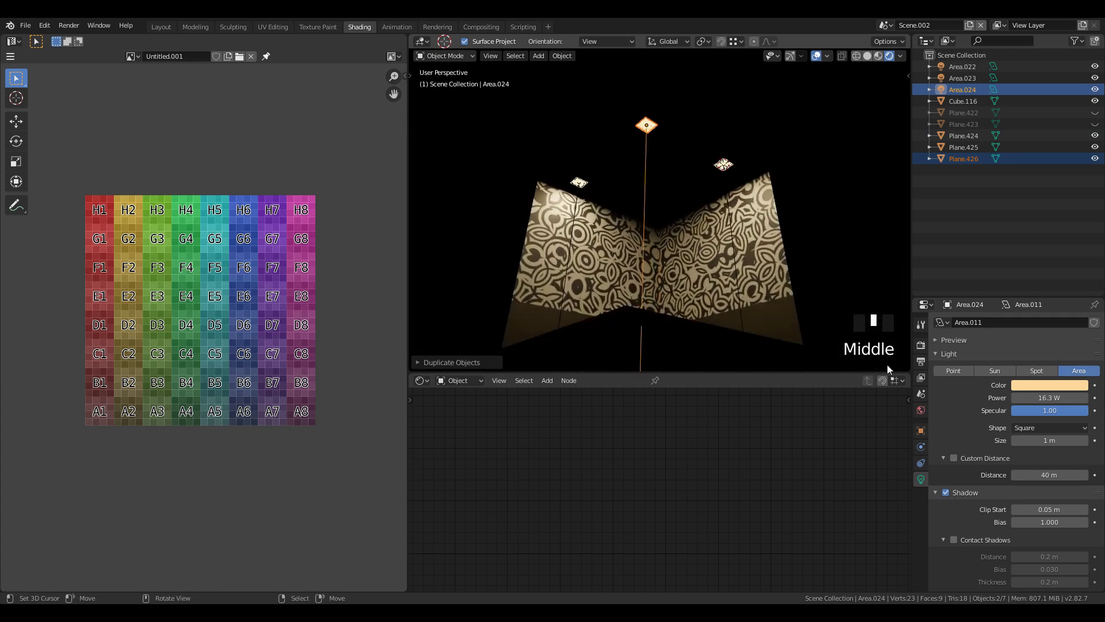
# Set the render engine to Cycles and preview the room with its three lamps
pyautogui.click(921, 344)
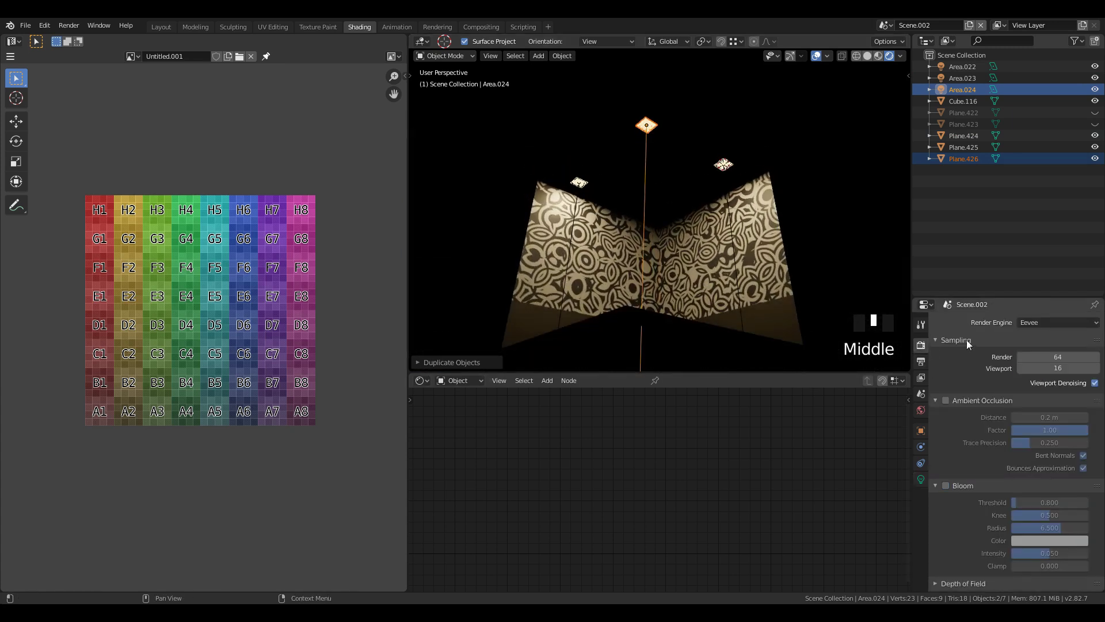
pyautogui.click(1045, 320)
pyautogui.click(1041, 358)
pyautogui.moveTo(685, 242); pyautogui.dragTo(695, 278, button='middle')
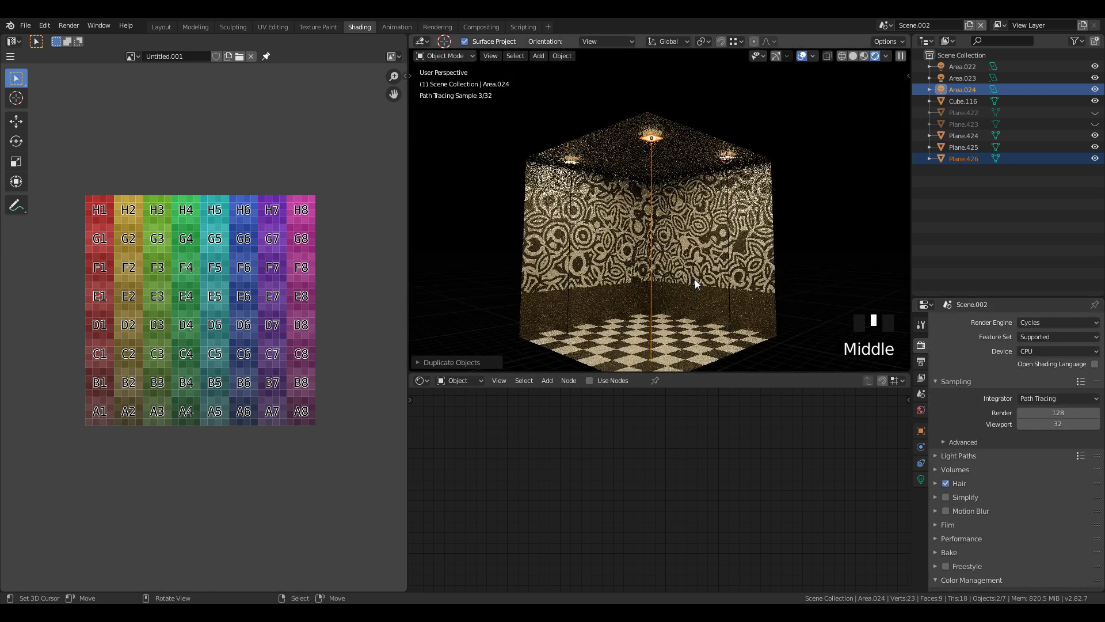
# Recalculate the normals of all the room box's faces with the Inside option enabled, viewing the room in solid shading
pyautogui.click(700, 278)
pyautogui.keyDown('shift'); pyautogui.moveTo(706, 301); pyautogui.dragTo(706, 272, button='middle'); pyautogui.keyUp('shift')
pyautogui.rightClick(708, 251)
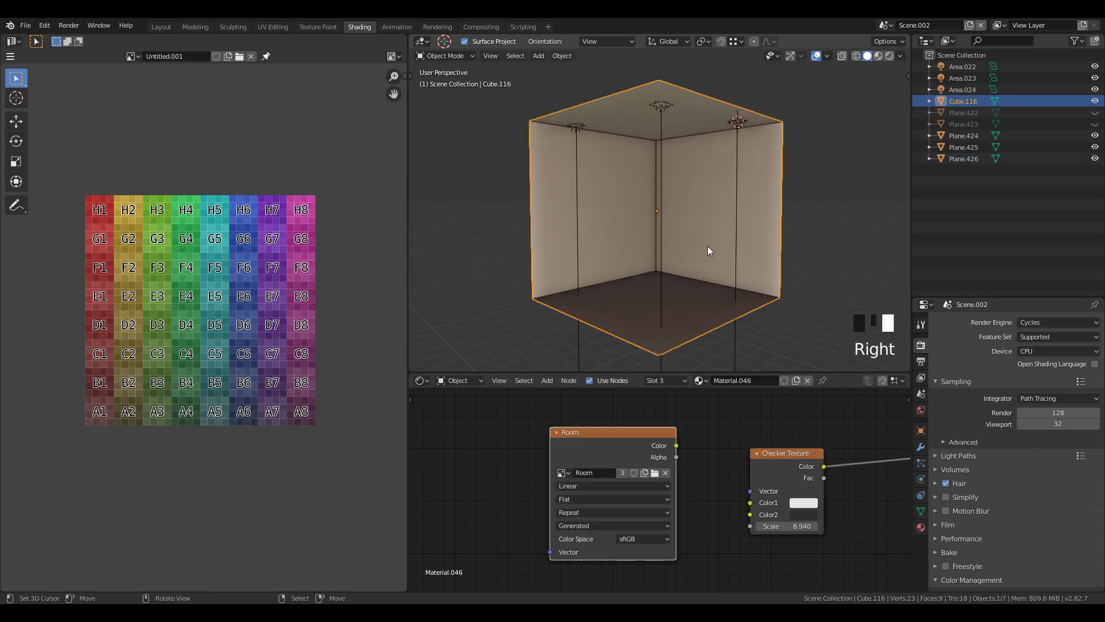
pyautogui.press('Tab')
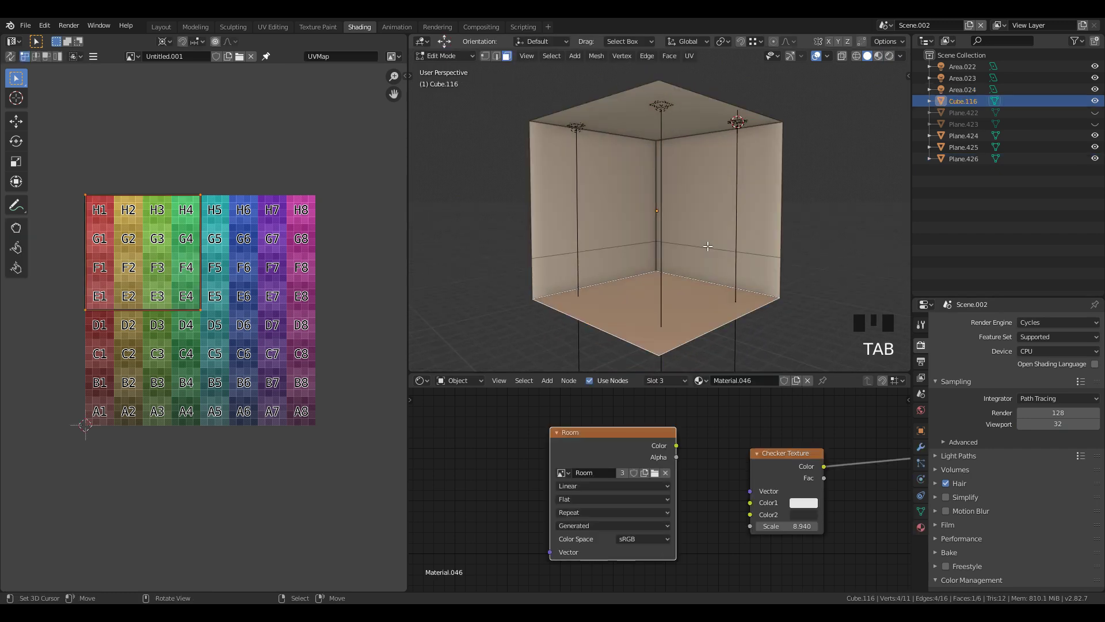
pyautogui.press('a')
pyautogui.press('shift')
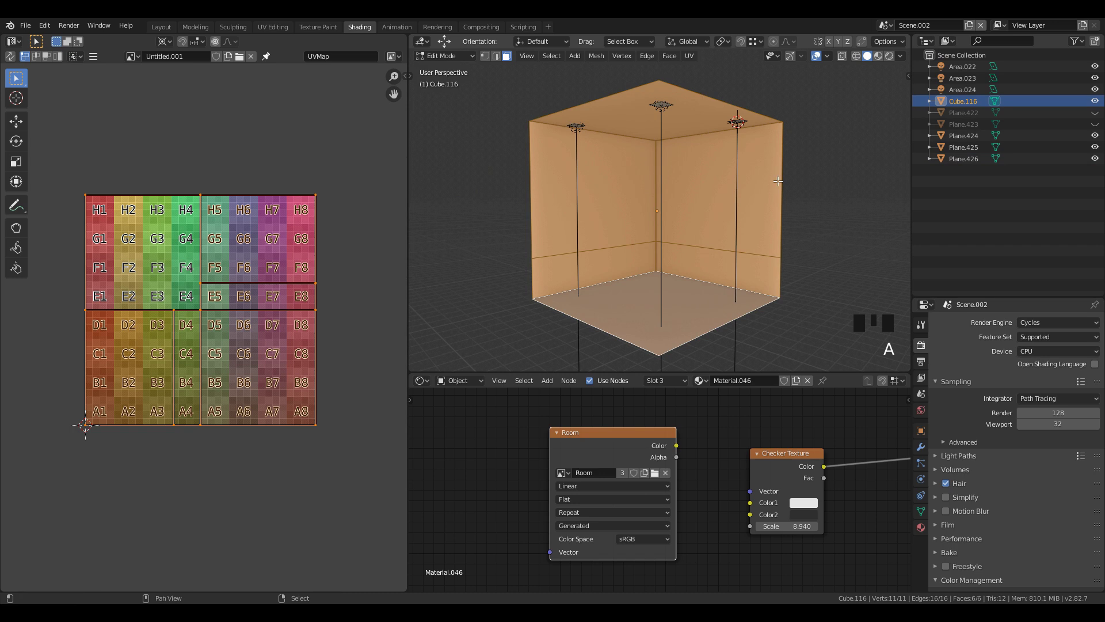
pyautogui.hotkey('shift', 'n')
pyautogui.click(464, 359)
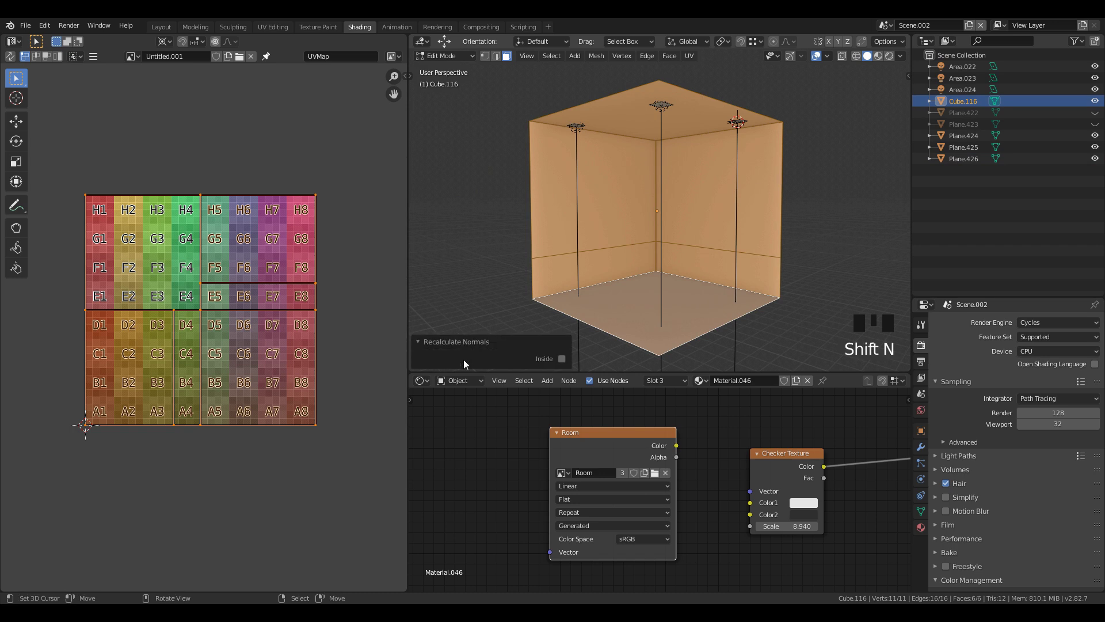
pyautogui.click(559, 359)
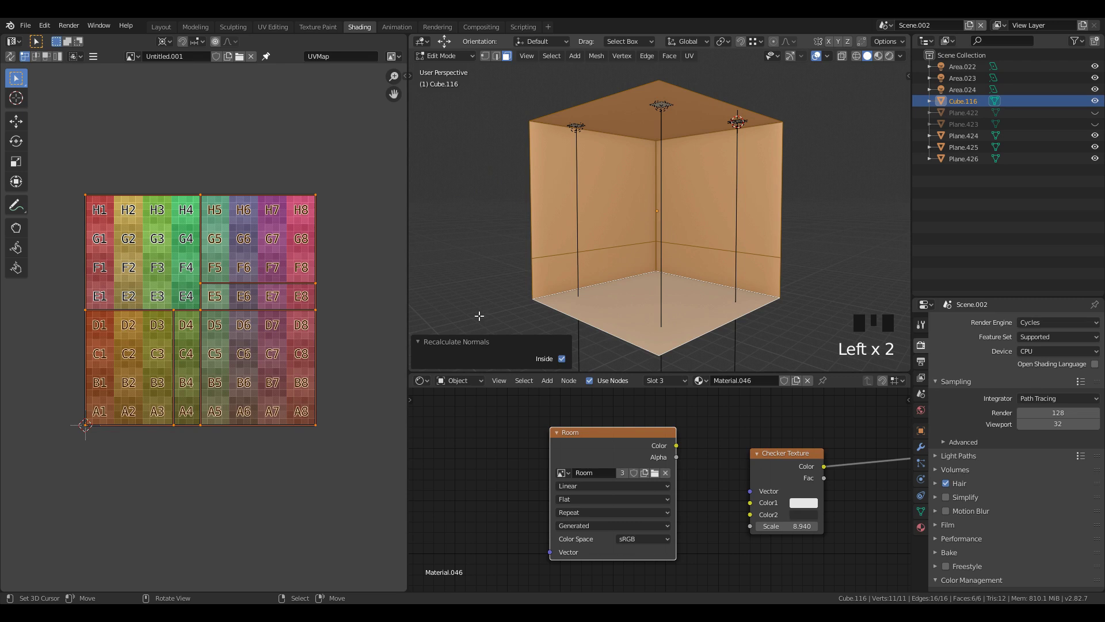
pyautogui.press('Tab')
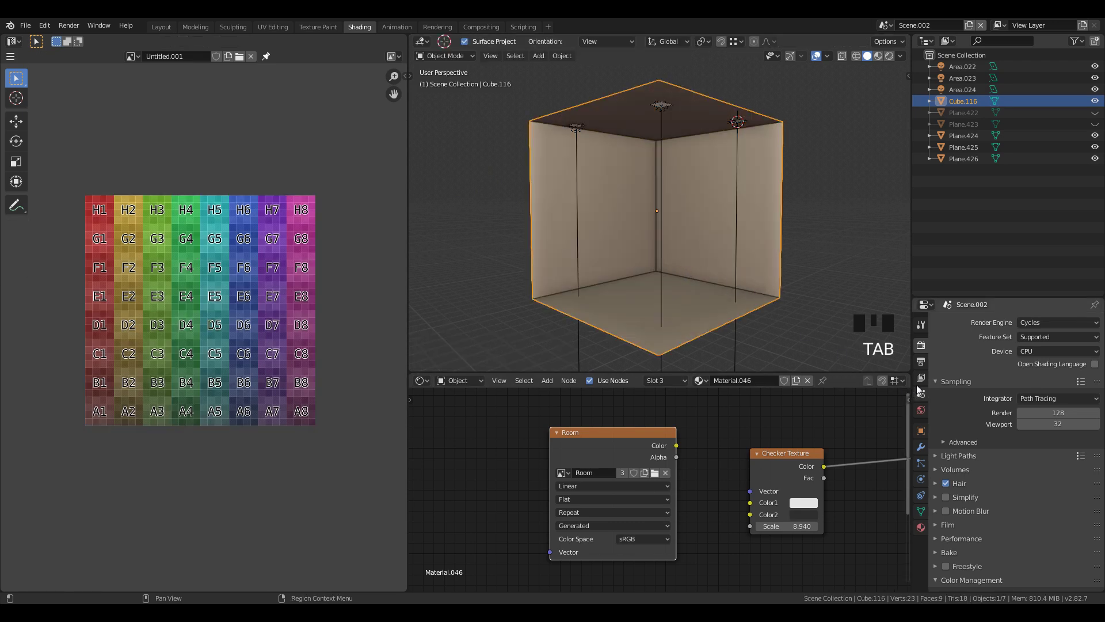
# Make the Room image texture node the active node in each of the room's three materials
pyautogui.click(1034, 351)
pyautogui.scroll(-4, 997, 480)
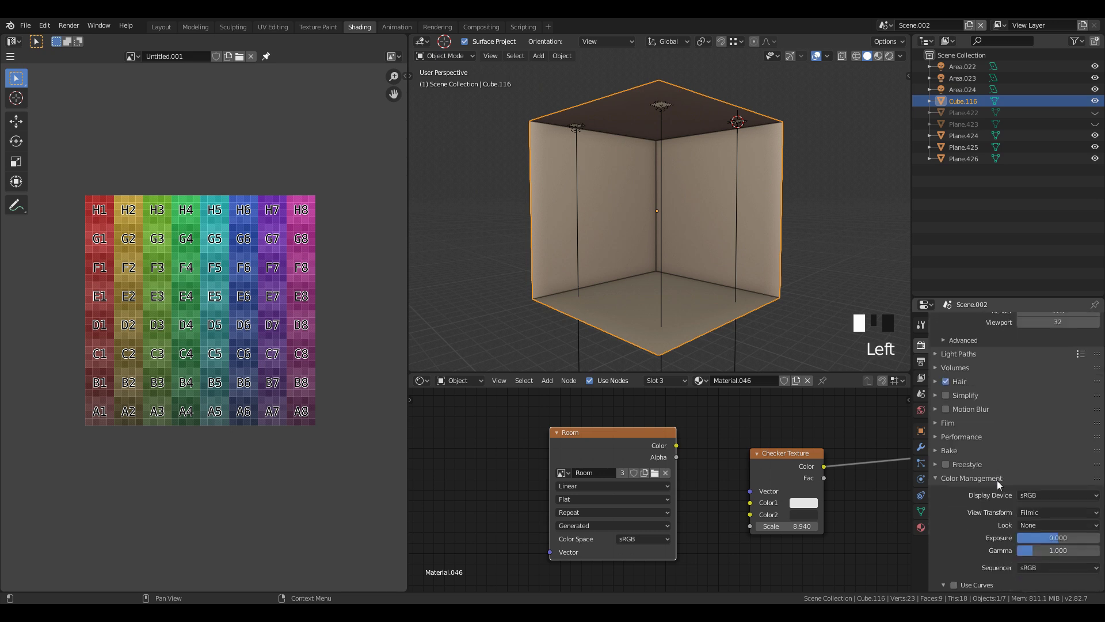
pyautogui.click(921, 527)
pyautogui.click(969, 325)
pyautogui.click(465, 458)
pyautogui.click(972, 339)
pyautogui.click(576, 449)
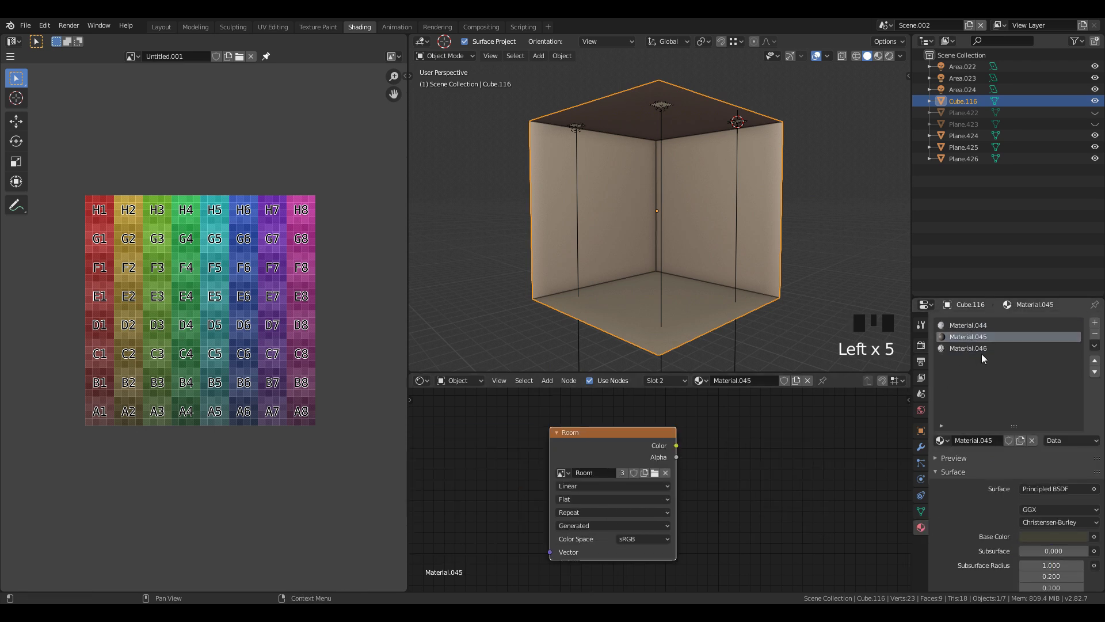
pyautogui.click(982, 353)
pyautogui.click(706, 450)
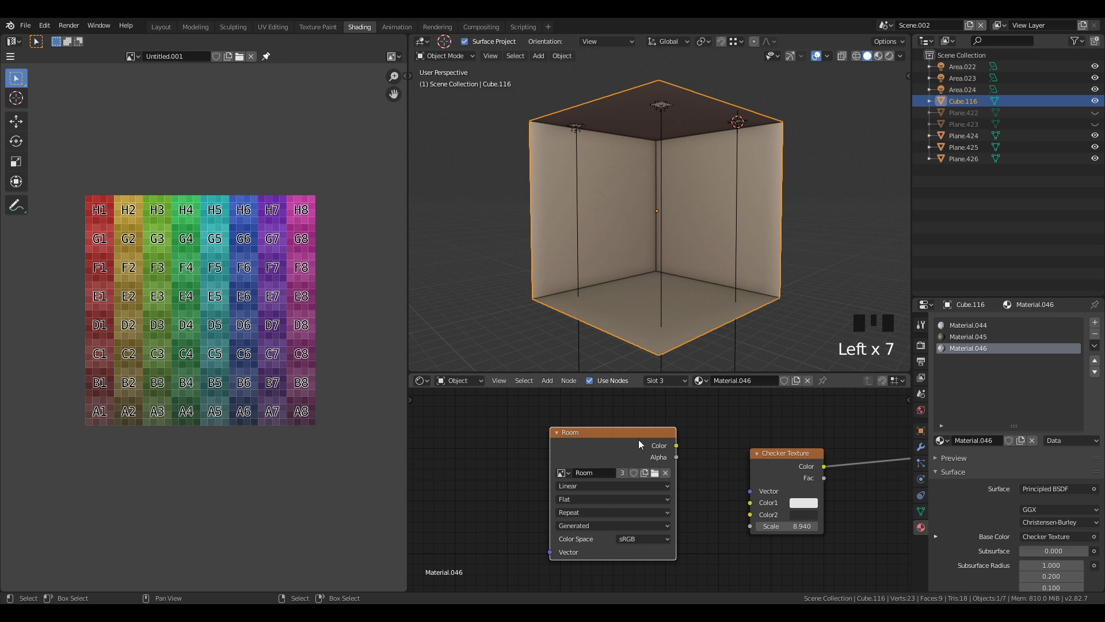
# Bake the room's Combined pass with direct and indirect lighting to the Room image
pyautogui.click(921, 326)
pyautogui.click(921, 345)
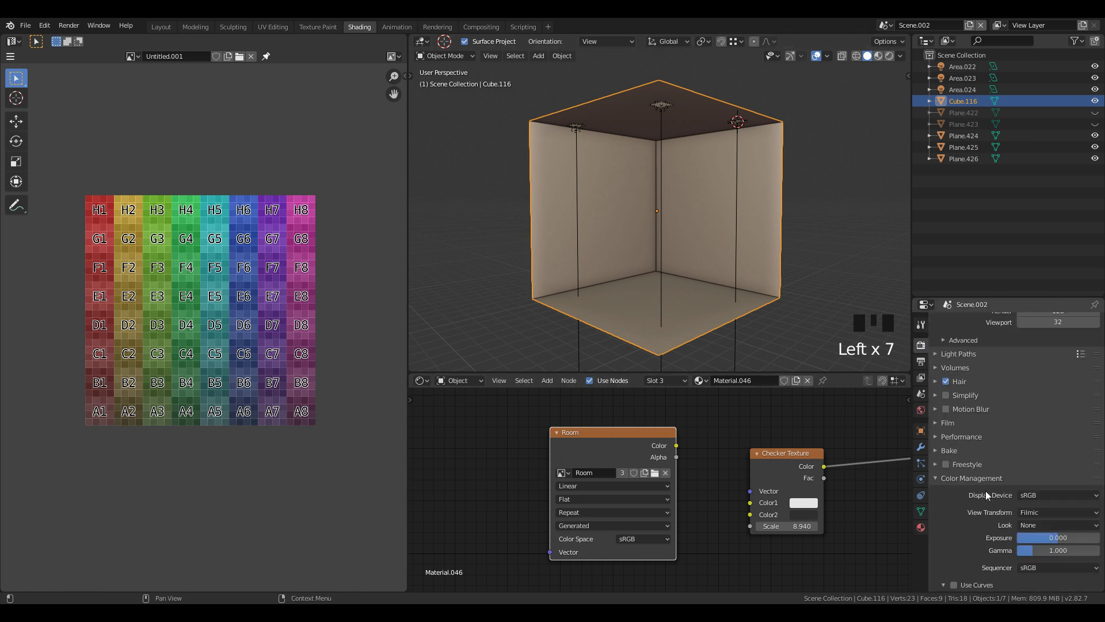
pyautogui.click(956, 477)
pyautogui.click(958, 539)
pyautogui.scroll(-5, 1018, 530)
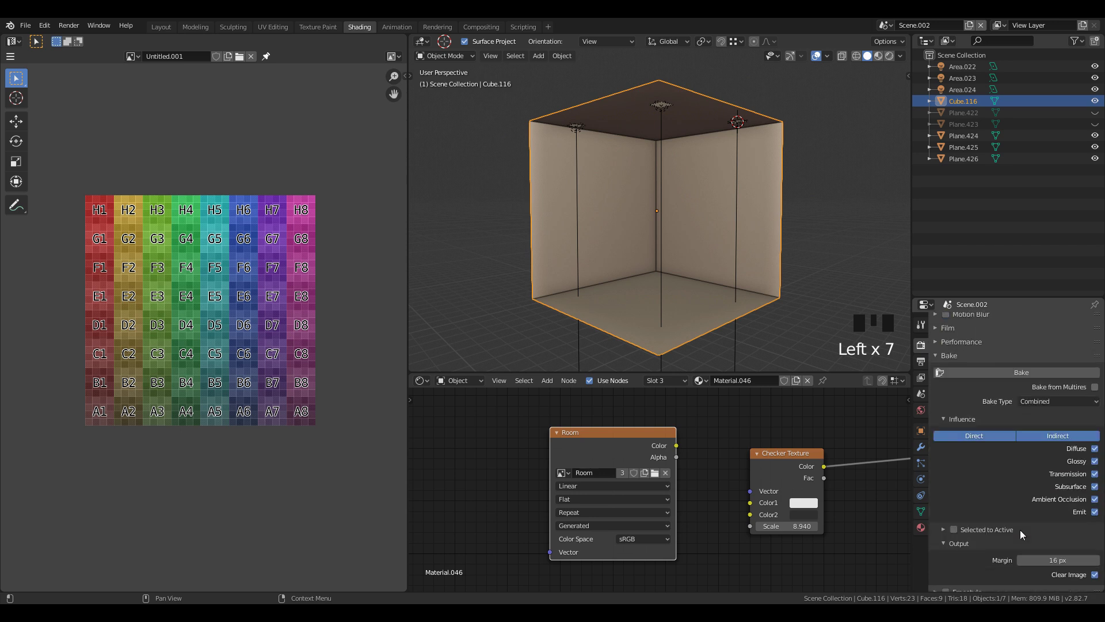
pyautogui.click(1012, 374)
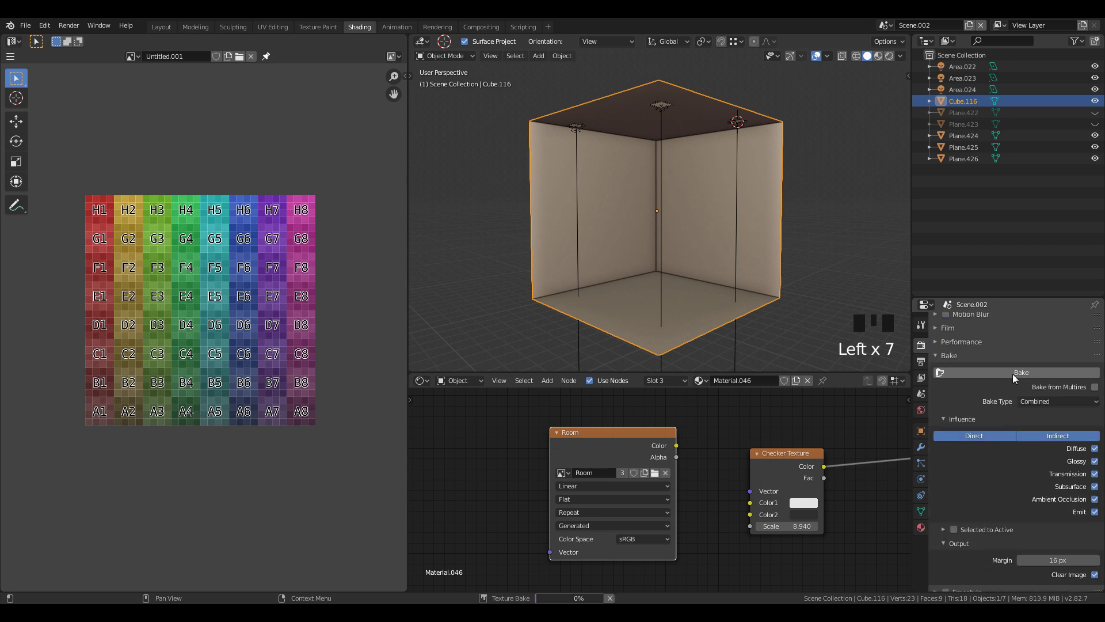
pyautogui.click(1013, 373)
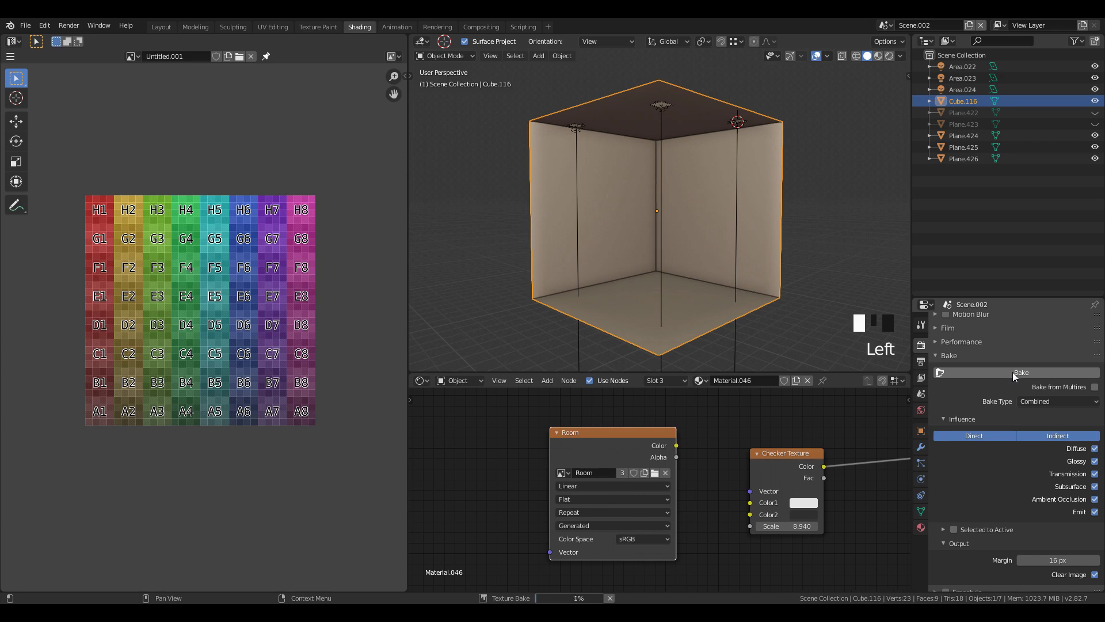
# Show the Room image in the image editor and inspect the baked texture
pyautogui.click(138, 56)
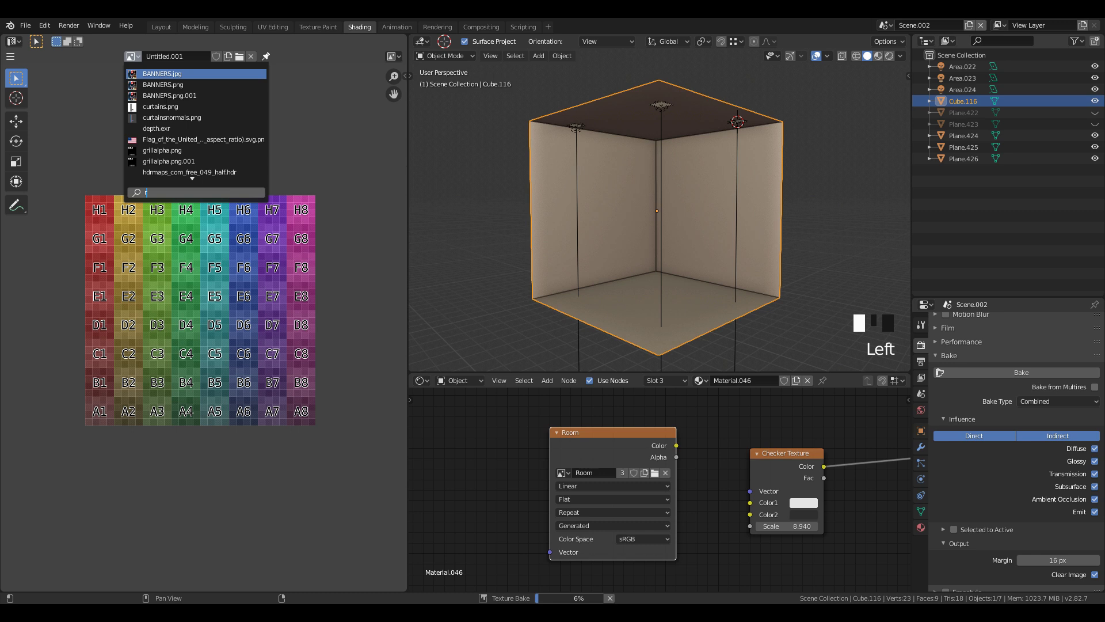
pyautogui.write('ro')
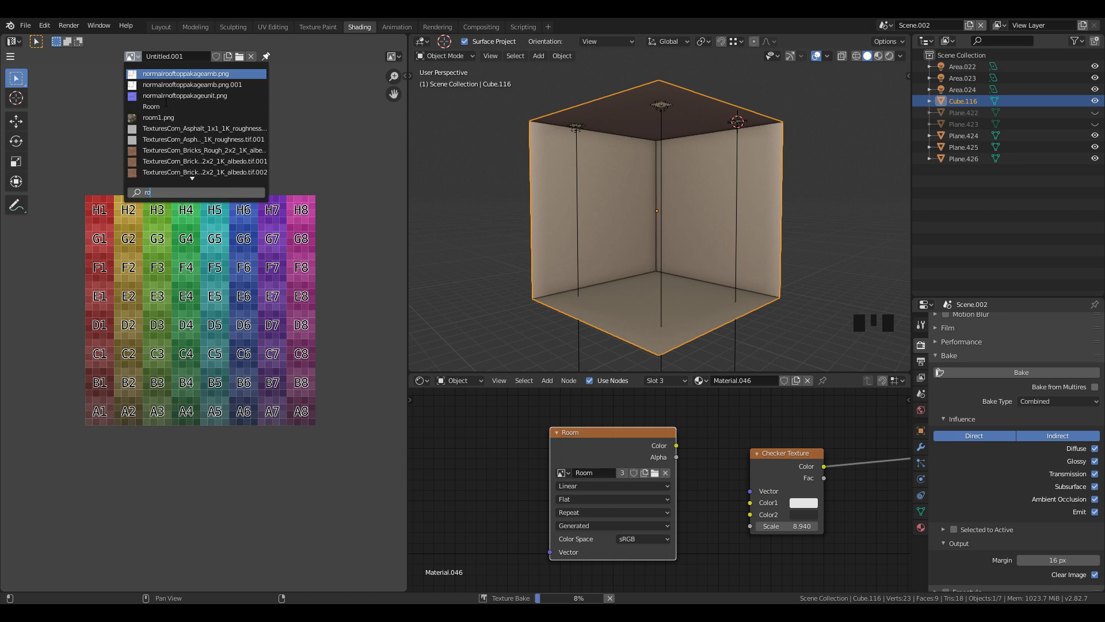
pyautogui.write('o')
pyautogui.press('Down')
pyautogui.press('Down')
pyautogui.press('Down')
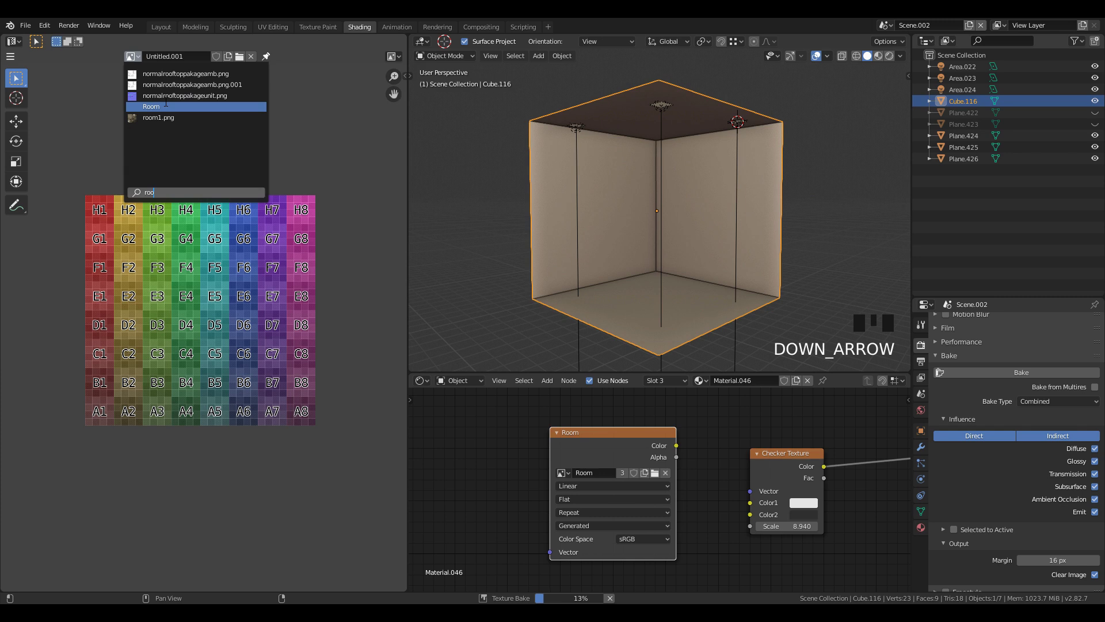
pyautogui.click(166, 105)
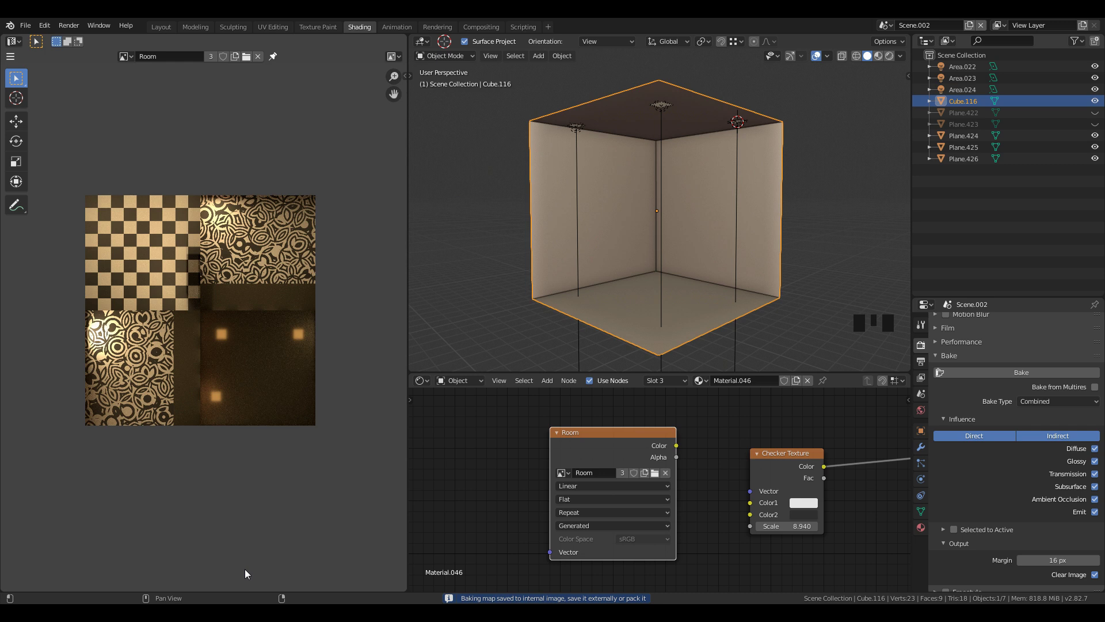
pyautogui.scroll(-2, 697, 262)
pyautogui.scroll(2, 696, 257)
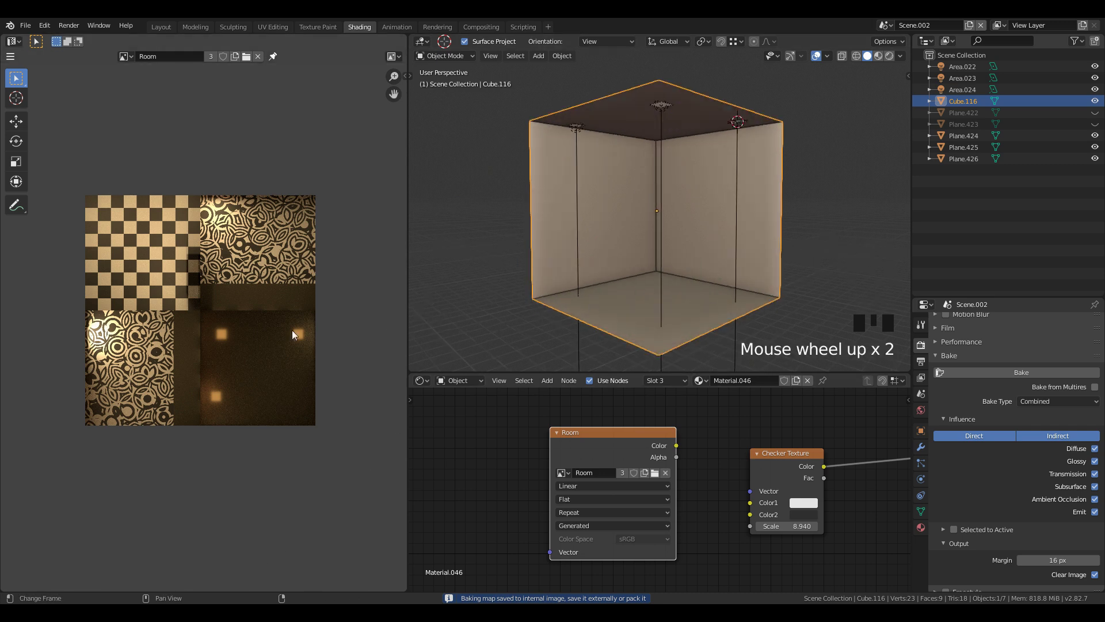
pyautogui.scroll(2, 260, 329)
pyautogui.scroll(-2, 260, 330)
# Duplicate the room box and place the copy beside the original along the global Y axis
pyautogui.moveTo(674, 262); pyautogui.dragTo(713, 231, button='middle')
pyautogui.scroll(-2, 730, 240)
pyautogui.hotkey('shift', 'd')
pyautogui.press('y')
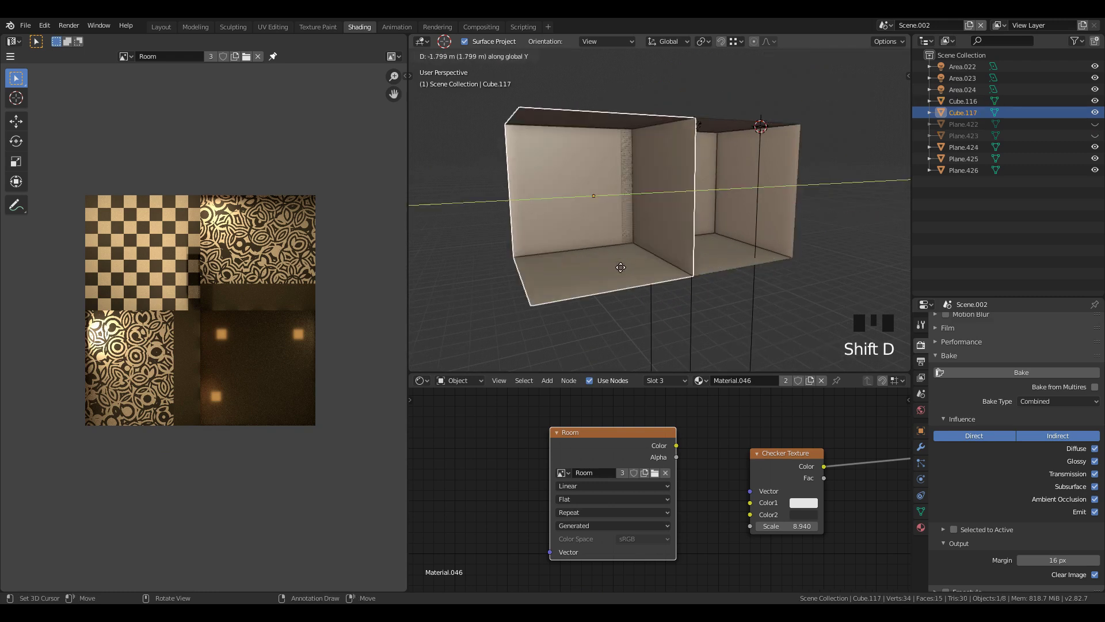
pyautogui.click(550, 295)
pyautogui.moveTo(551, 296); pyautogui.dragTo(700, 314, button='middle')
# Remove all three material slots from the duplicated room and create one new material for it
pyautogui.click(920, 528)
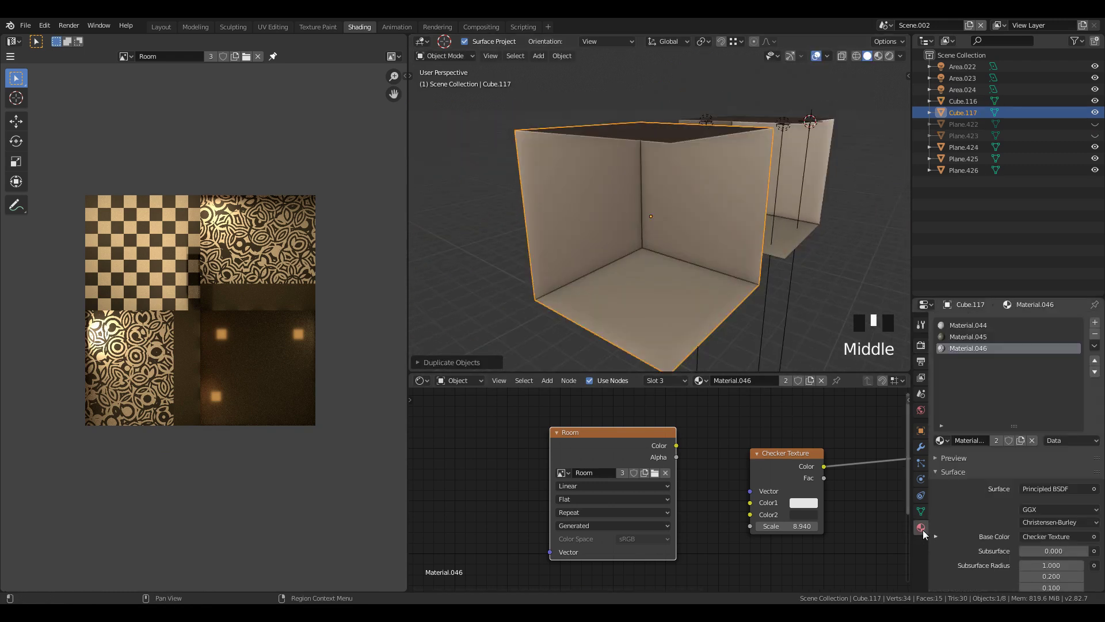
pyautogui.click(1095, 337)
pyautogui.click(1095, 337)
pyautogui.click(1096, 337)
pyautogui.click(1095, 337)
pyautogui.click(1095, 322)
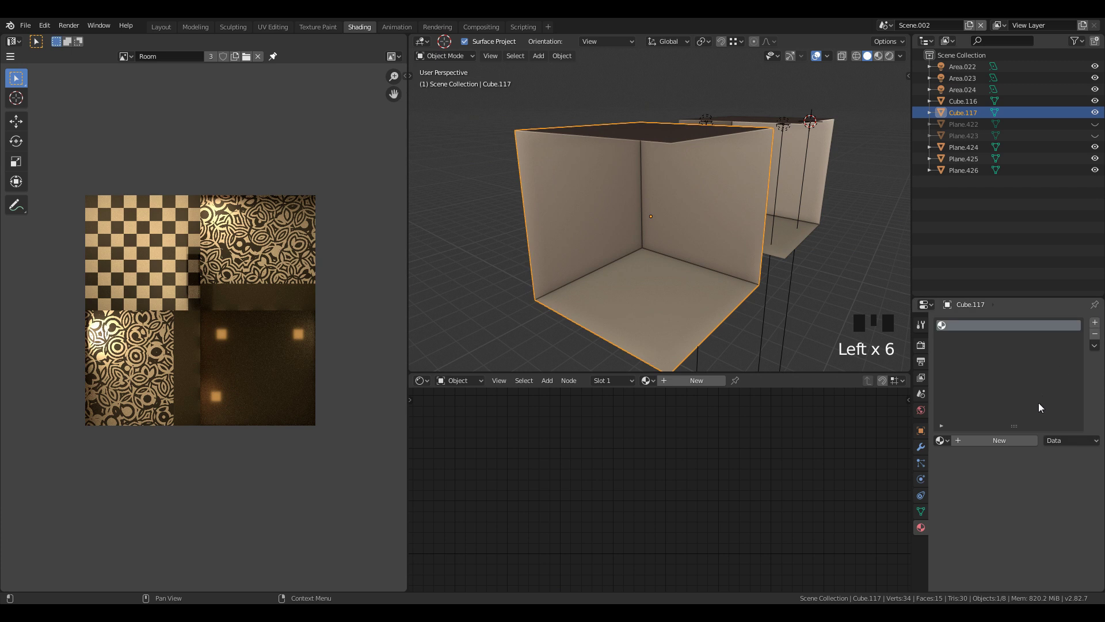
pyautogui.click(1004, 442)
# Add an Image Texture node to the new material and assign the baked Room image to it
pyautogui.hotkey('shift', 'a')
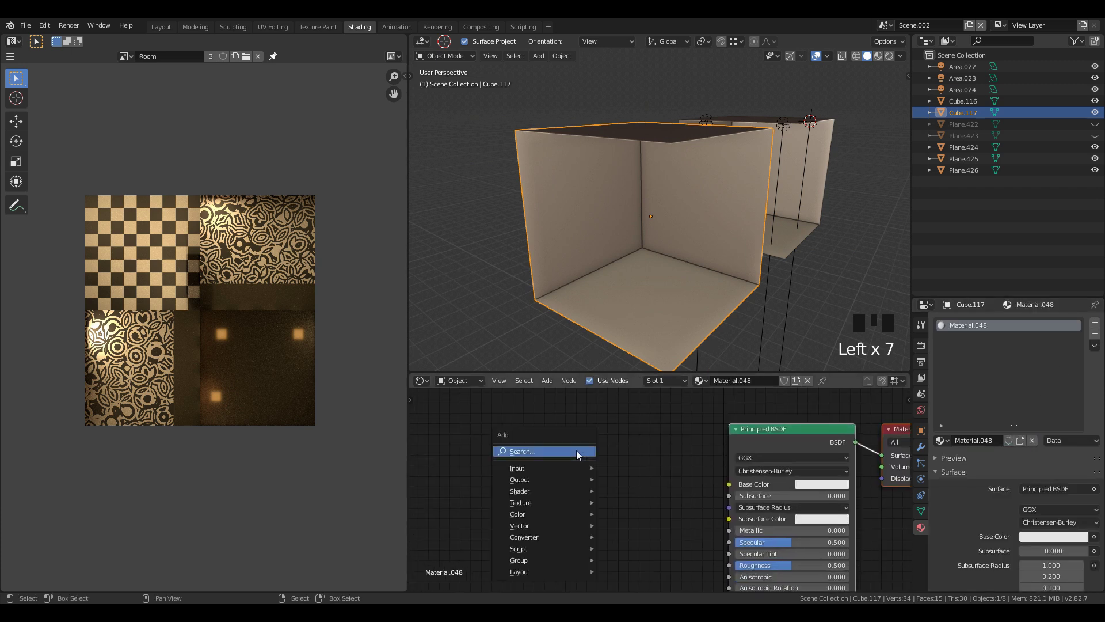
pyautogui.click(576, 450)
pyautogui.write('i')
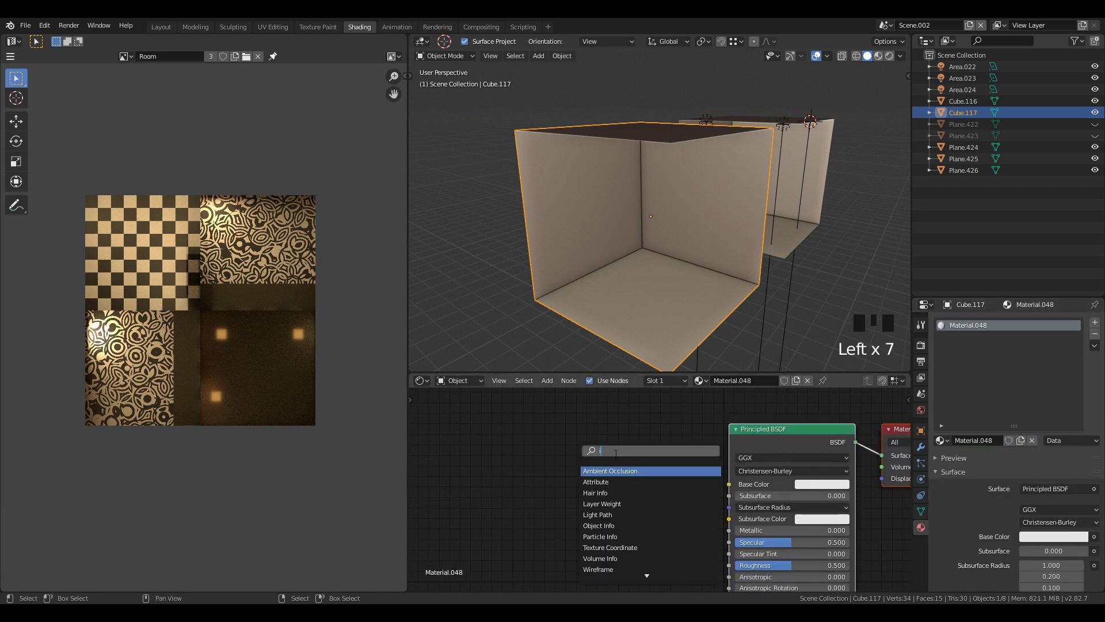
pyautogui.write('mag')
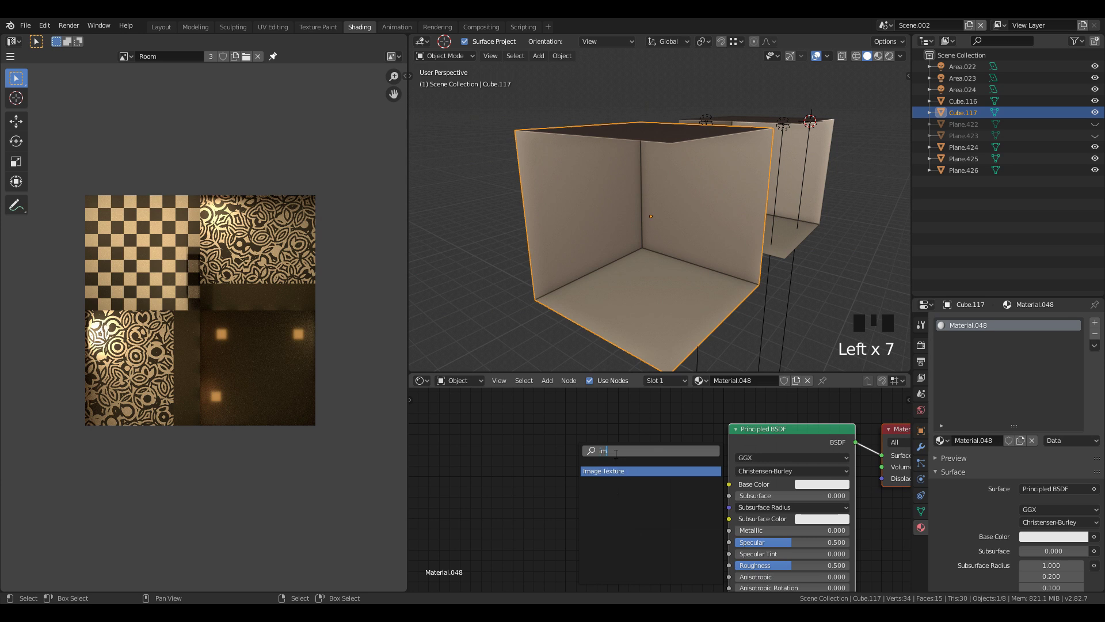
pyautogui.press('Return')
pyautogui.click(516, 431)
pyautogui.scroll(1, 531, 486)
pyautogui.click(509, 475)
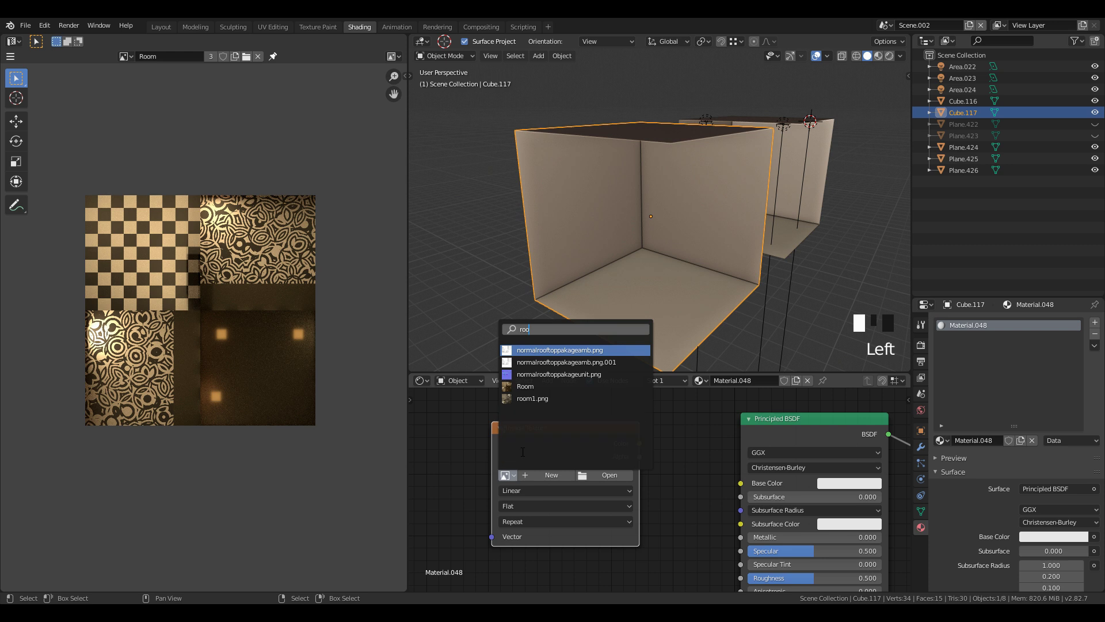
pyautogui.click(558, 390)
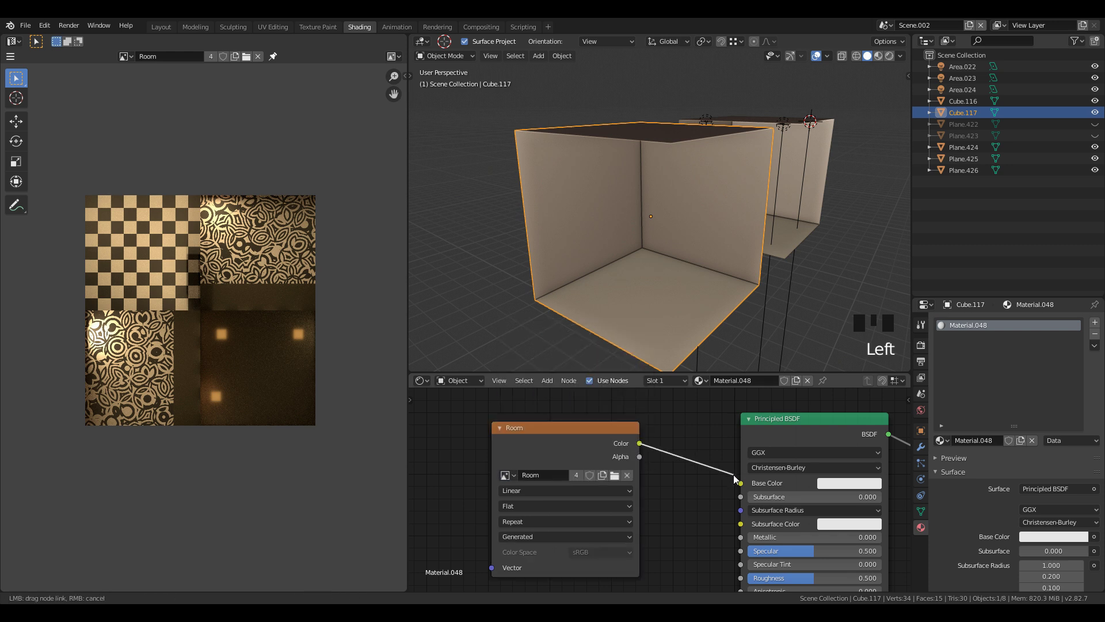
# Connect the Room texture's Color output to both the Base Color and Emission of the Principled BSDF
pyautogui.scroll(-4, 617, 494)
pyautogui.moveTo(678, 565); pyautogui.dragTo(701, 490, button='middle')
pyautogui.moveTo(602, 394); pyautogui.dragTo(517, 477)
pyautogui.click(518, 477)
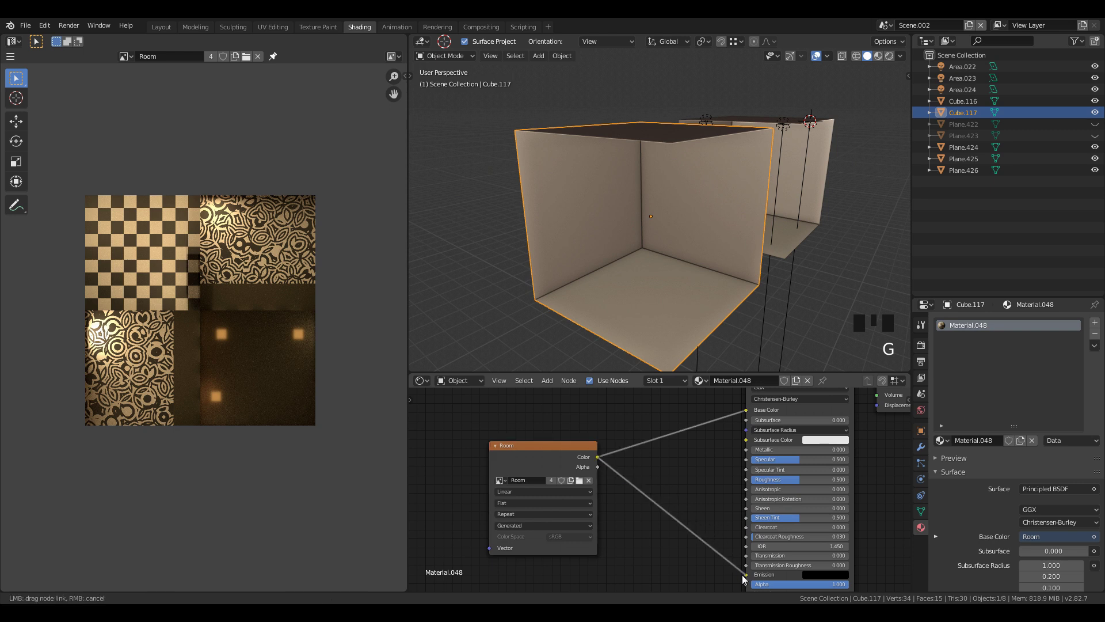
# Show the textured materials in the 3D viewport and place a linked duplicate of the baked room beside it
pyautogui.moveTo(724, 294); pyautogui.dragTo(679, 268, button='middle')
pyautogui.press('z')
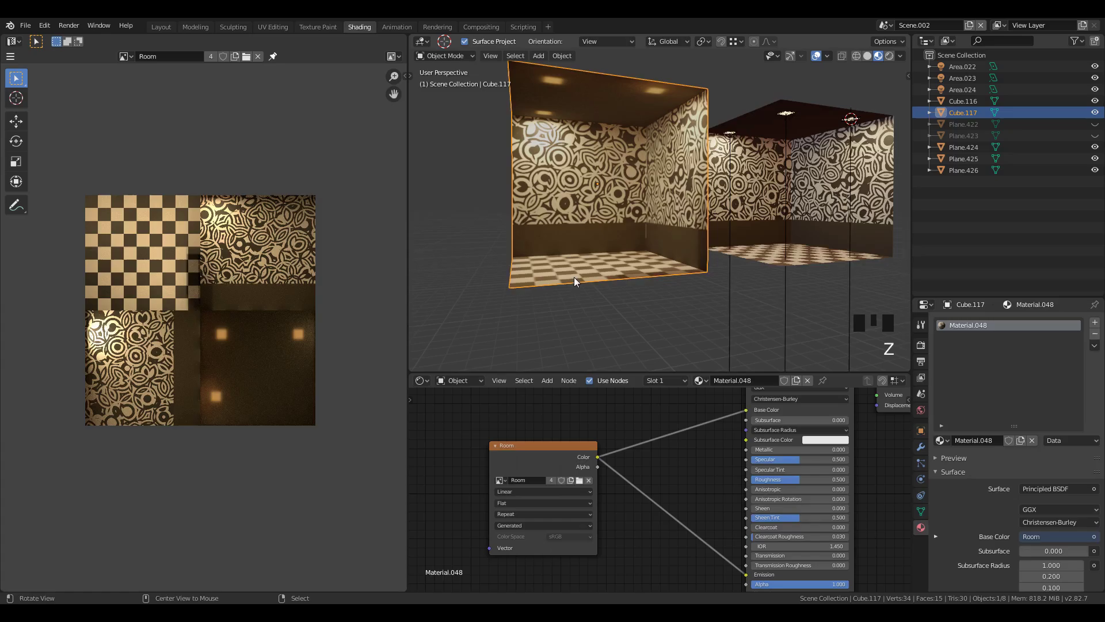
pyautogui.moveTo(574, 278)
pyautogui.mouseDown(button='middle')
pyautogui.moveTo(671, 291)
pyautogui.moveTo(659, 274)
pyautogui.mouseUp(button='middle')
pyautogui.rightClick(659, 274)
pyautogui.hotkey('alt', 'd')
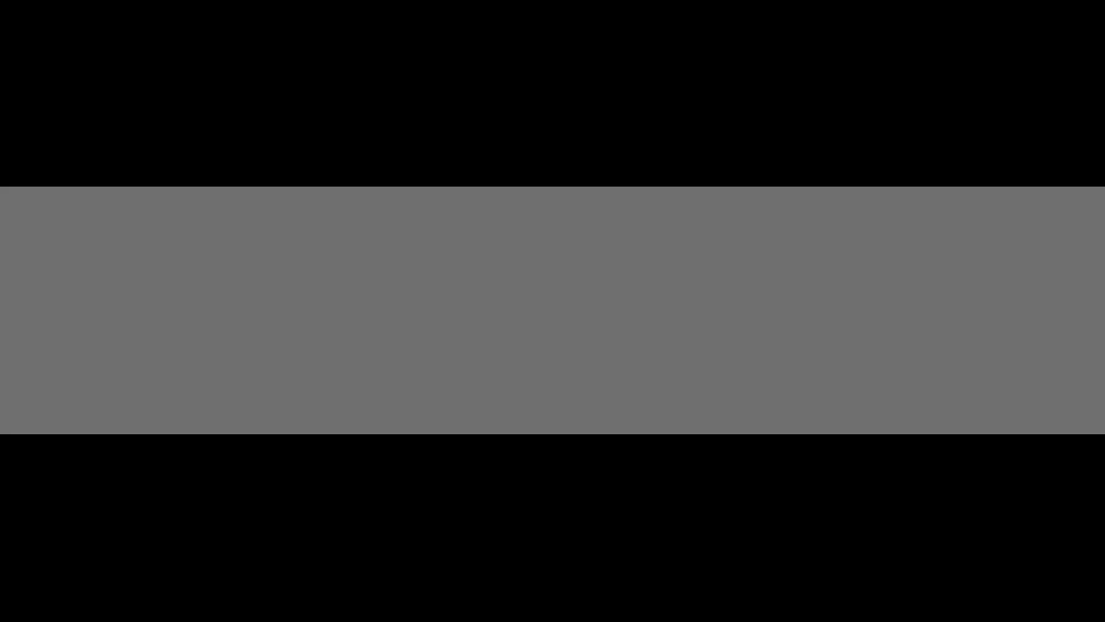
pyautogui.click(414, 297)
pyautogui.rightClick(600, 233)
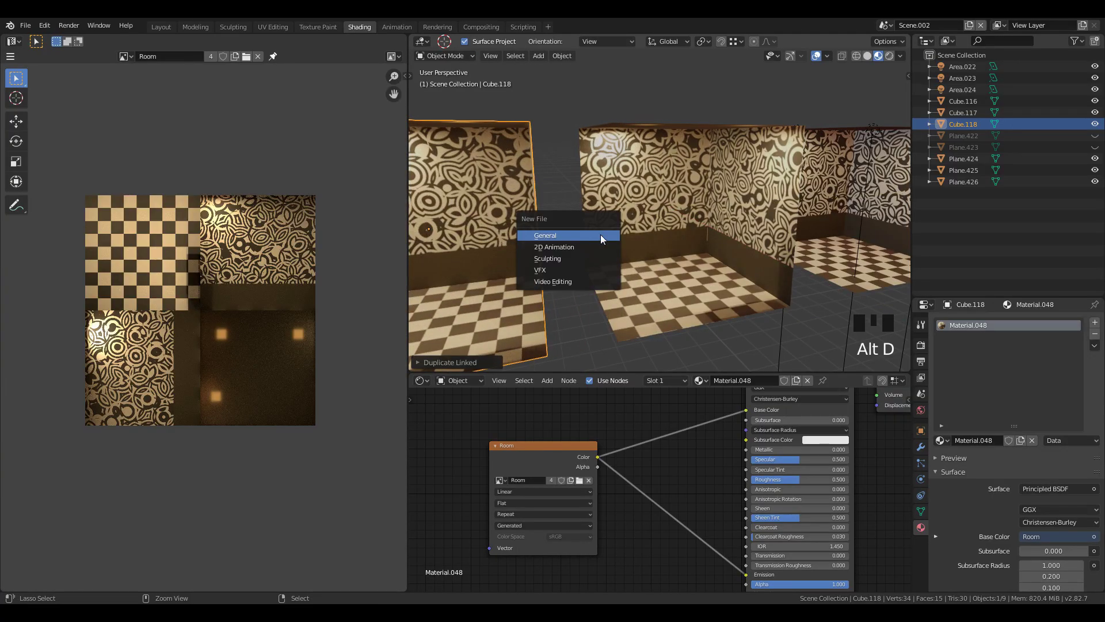
# Mirror the linked room copy along the global Y axis and snap it flush against the neighbouring room
pyautogui.hotkey('ctrl', 'm')
pyautogui.press('x')
pyautogui.press('y')
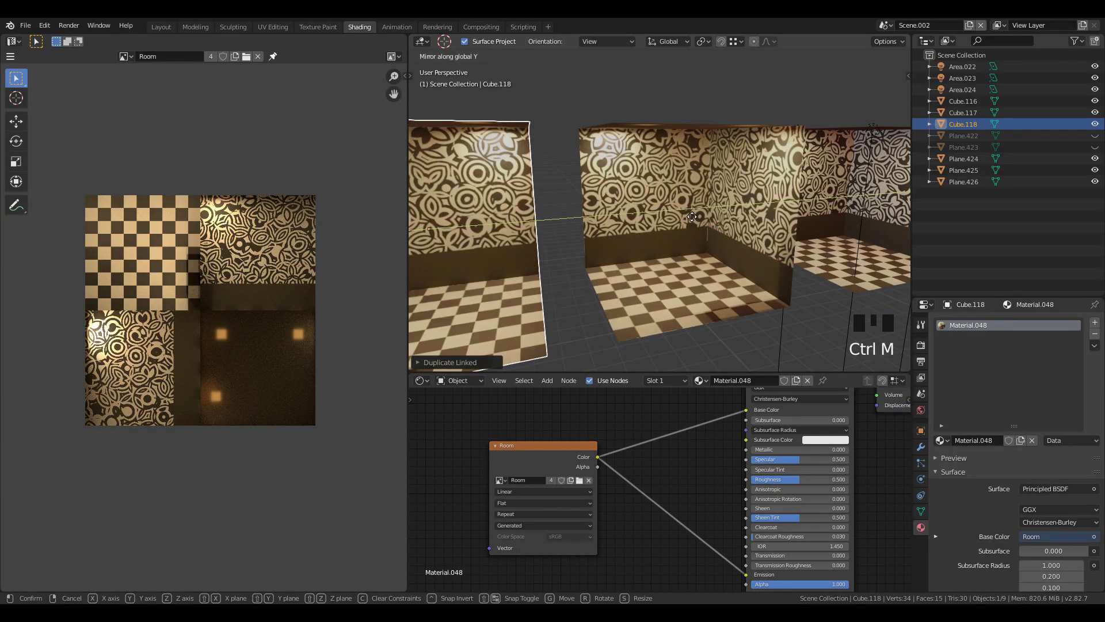
pyautogui.click(602, 286)
pyautogui.hotkey('shift', 'Tab')
pyautogui.press('g')
pyautogui.click(599, 300)
# Duplicate the side wall's wallpaper and baseboard faces and place the copies as a dividing wall between the two rooms
pyautogui.moveTo(598, 299); pyautogui.dragTo(635, 276, button='middle')
pyautogui.keyDown('shift'); pyautogui.moveTo(635, 277); pyautogui.dragTo(239, 361, button='middle'); pyautogui.keyUp('shift')
pyautogui.hotkey('ctrl', 'space')
pyautogui.press('Tab')
pyautogui.rightClick(171, 351)
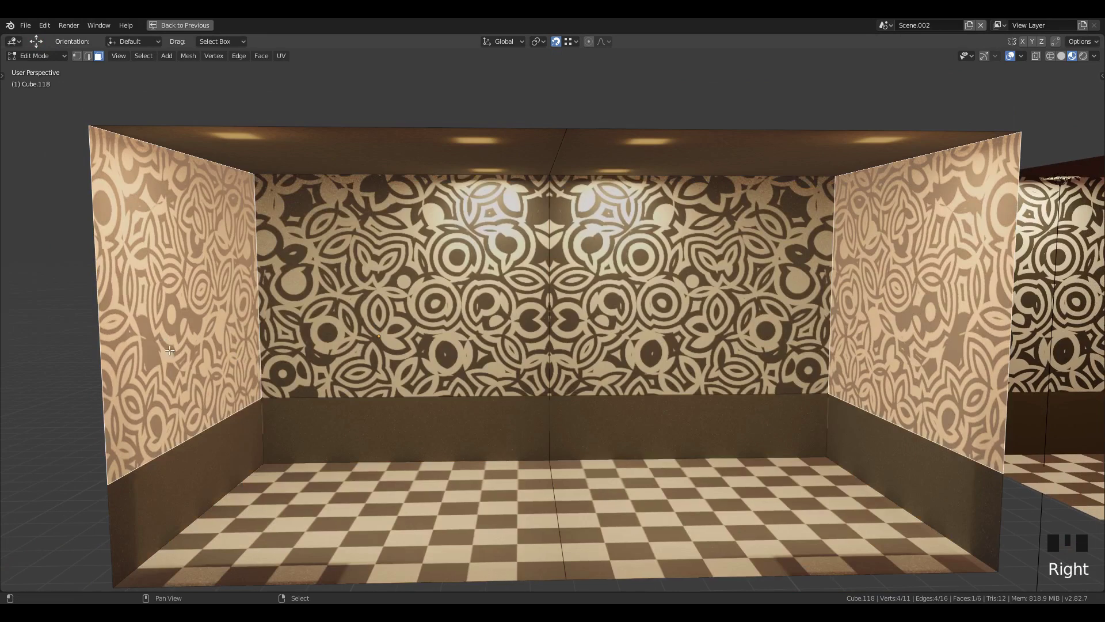
pyautogui.keyDown('shift'); pyautogui.rightClick(214, 468); pyautogui.keyUp('shift')
pyautogui.hotkey('shift', 'd')
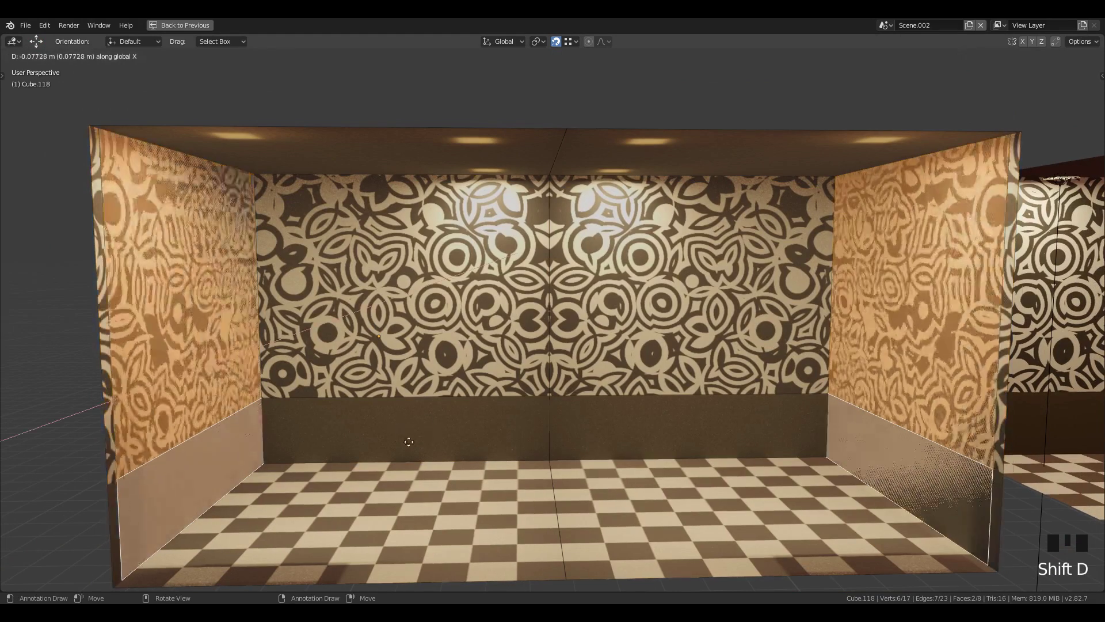
pyautogui.moveTo(566, 557); pyautogui.dragTo(556, 424, button='middle')
pyautogui.press('Tab')
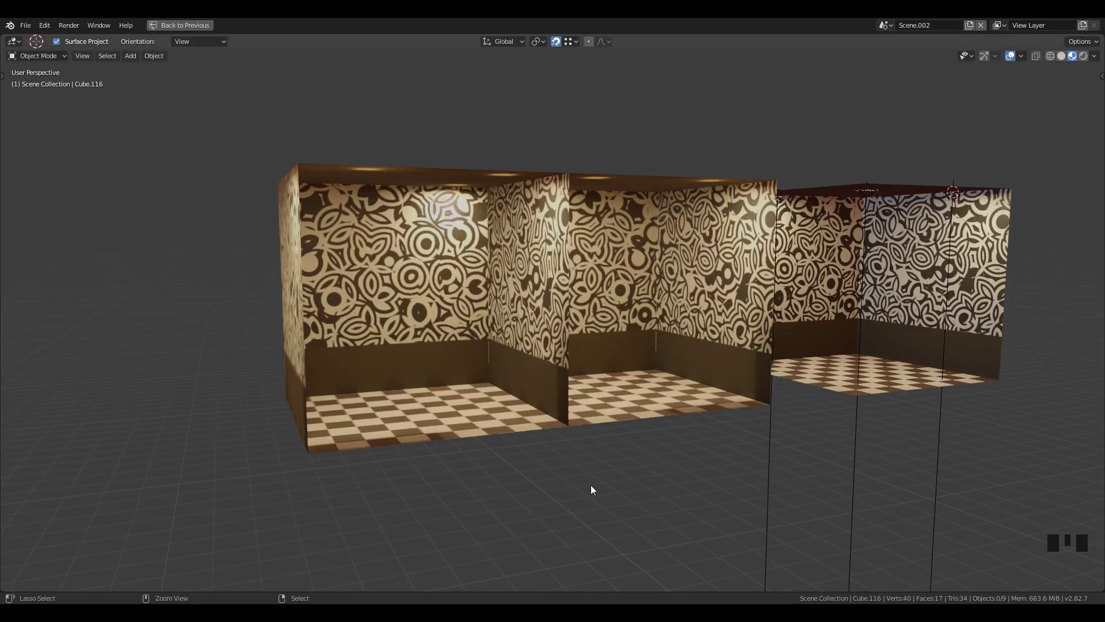
# Save the baked Room image to an external image file
pyautogui.hotkey('ctrl', 'space')
pyautogui.moveTo(107, 86)
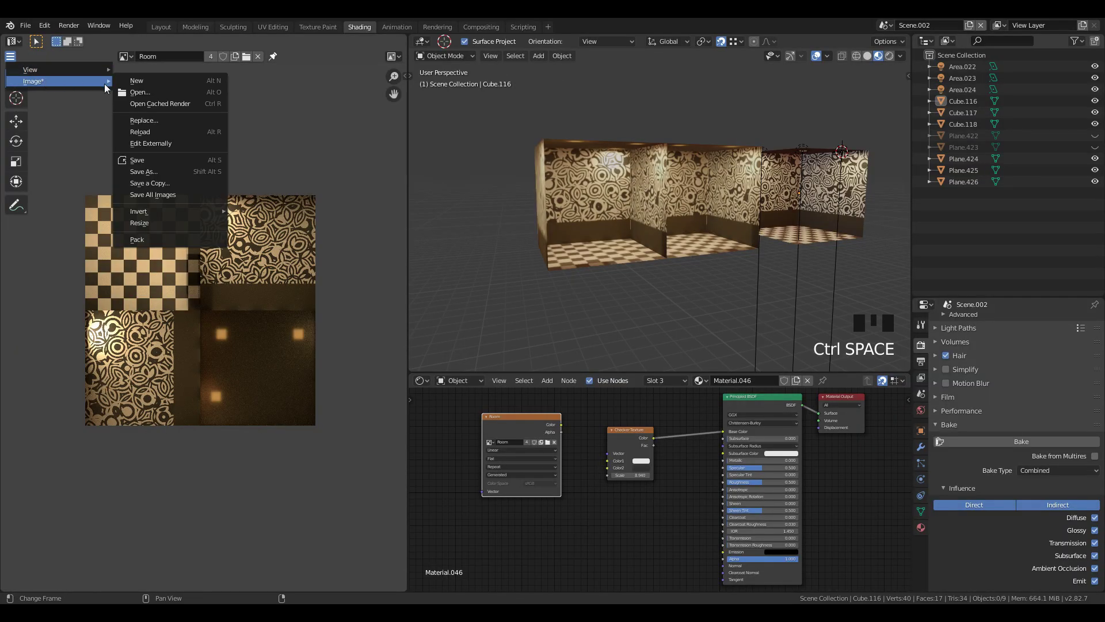
pyautogui.click(156, 174)
pyautogui.click(715, 608)
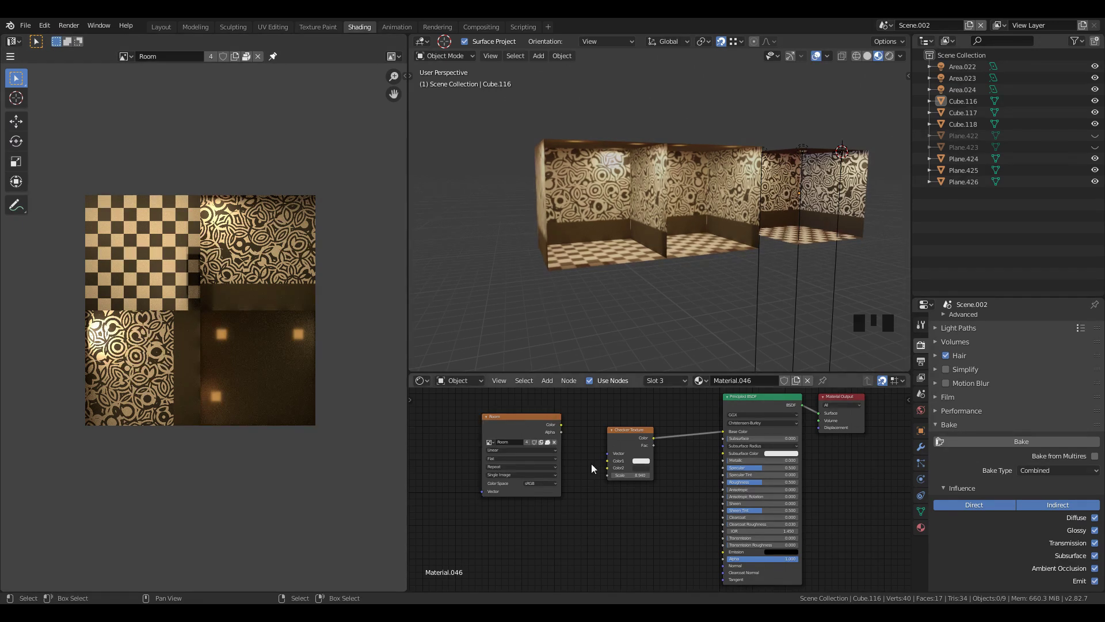
# Copy the two baked rooms and paste them into the building scene named Scene
pyautogui.rightClick(572, 503)
pyautogui.rightClick(668, 187)
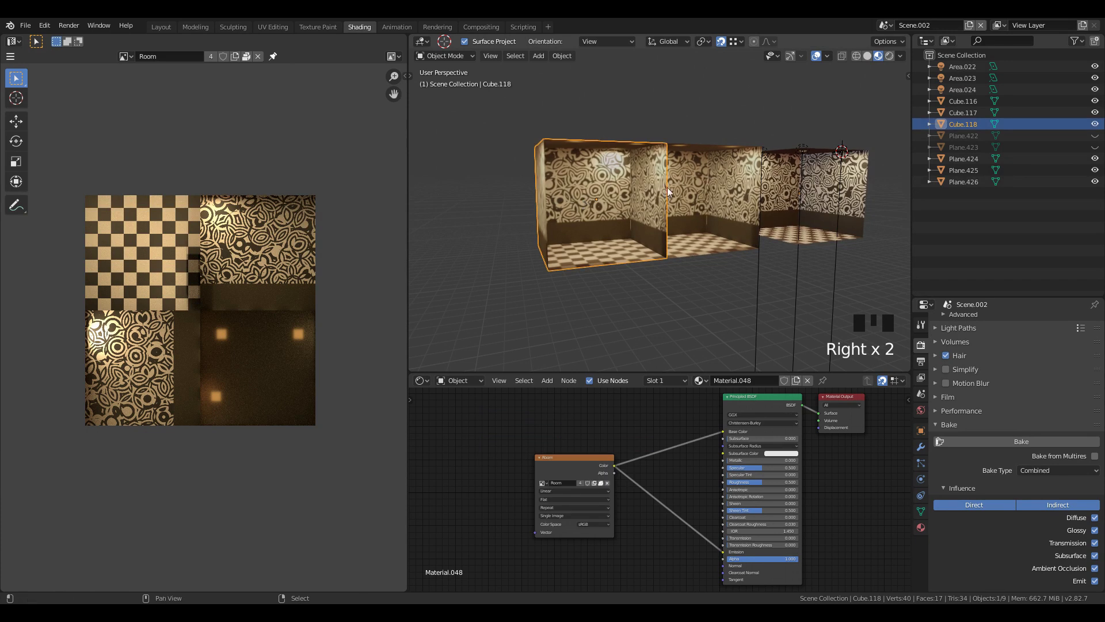
pyautogui.keyDown('shift'); pyautogui.rightClick(686, 178); pyautogui.keyUp('shift')
pyautogui.hotkey('ctrl', 'c')
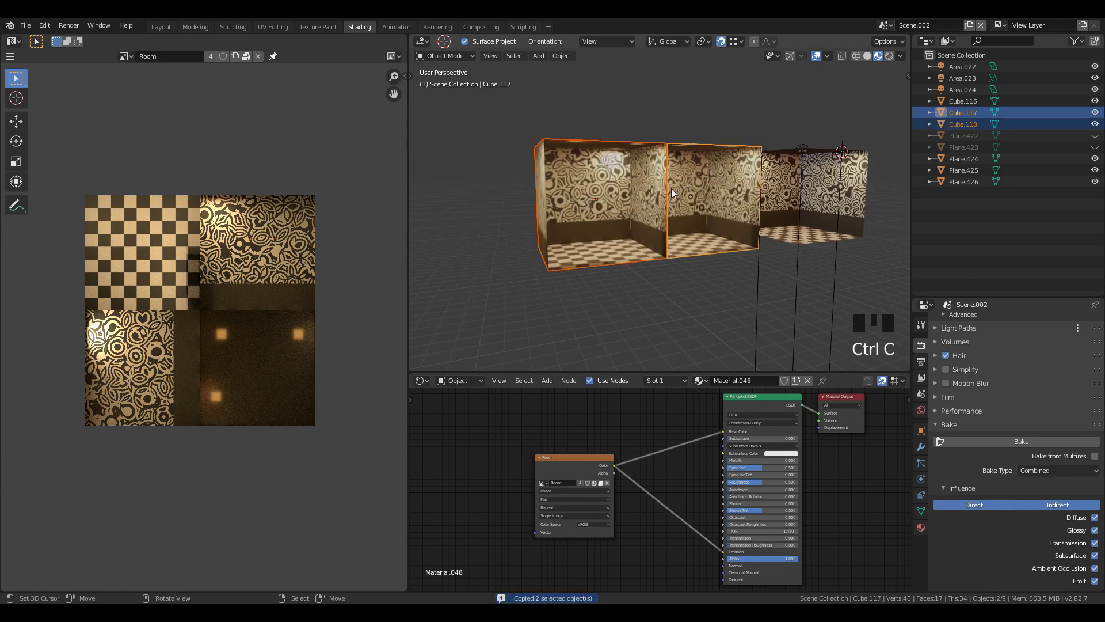
pyautogui.click(884, 25)
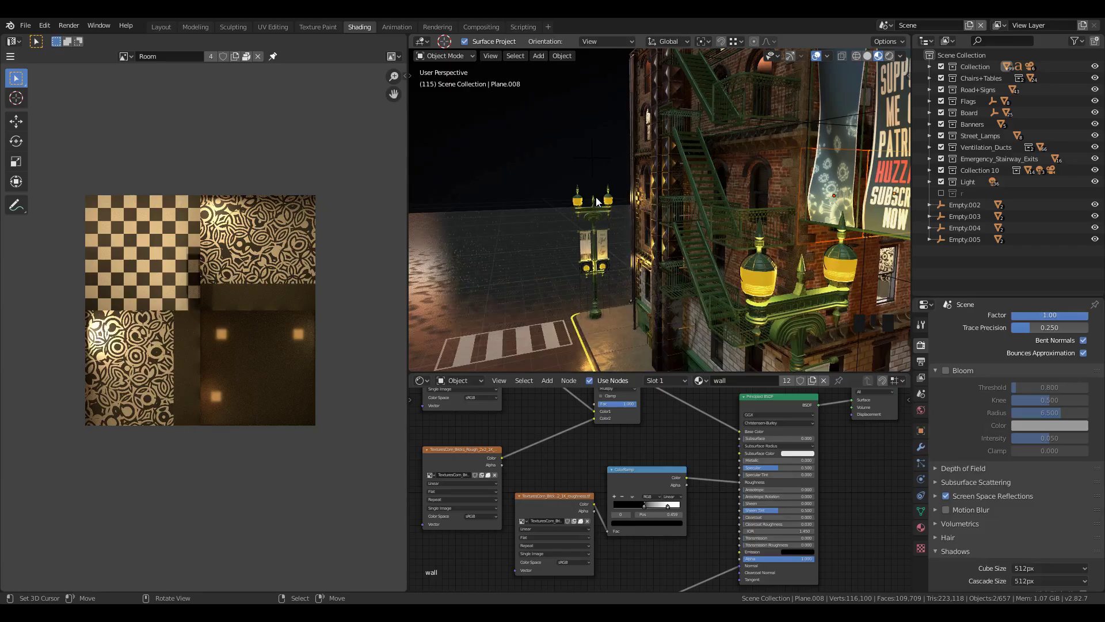
pyautogui.hotkey('ctrl', 'v')
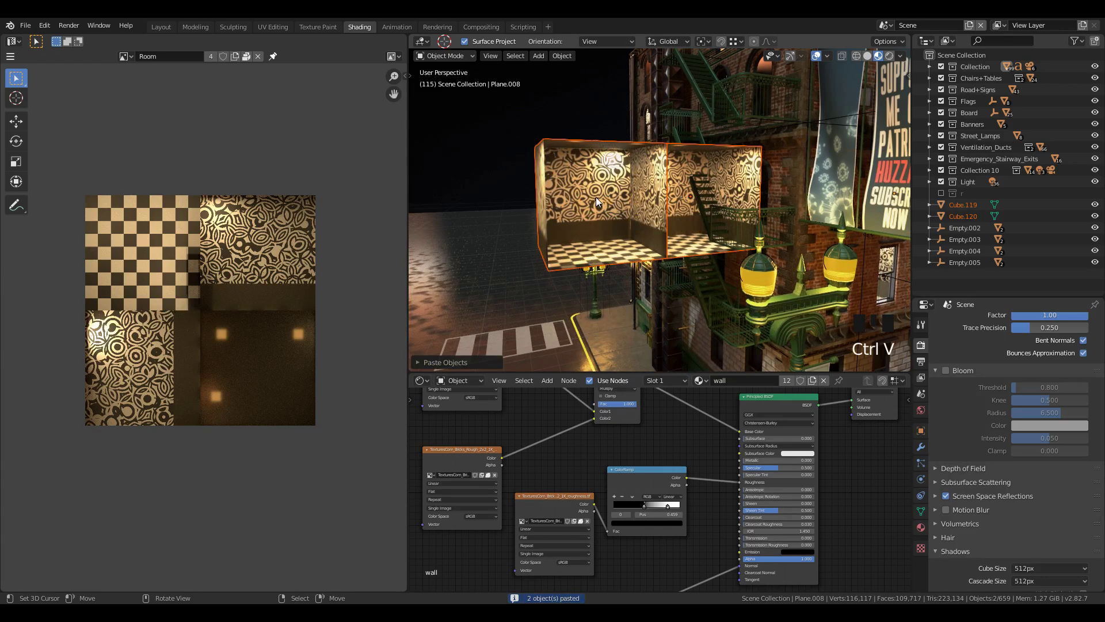
# Move the pasted rooms over to the building and rotate them about the global Z axis to face its side wall
pyautogui.scroll(-3, 596, 199)
pyautogui.moveTo(695, 244); pyautogui.dragTo(727, 252, button='middle')
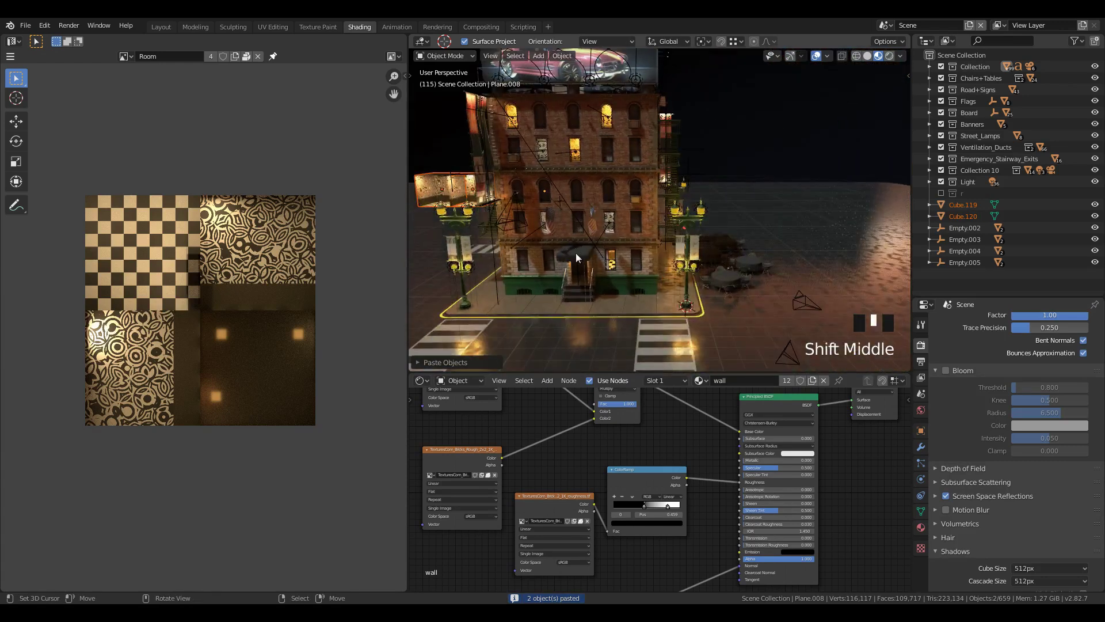
pyautogui.press('g')
pyautogui.click(808, 249)
pyautogui.moveTo(808, 250); pyautogui.dragTo(649, 295, button='middle')
pyautogui.scroll(2, 649, 295)
pyautogui.press('r')
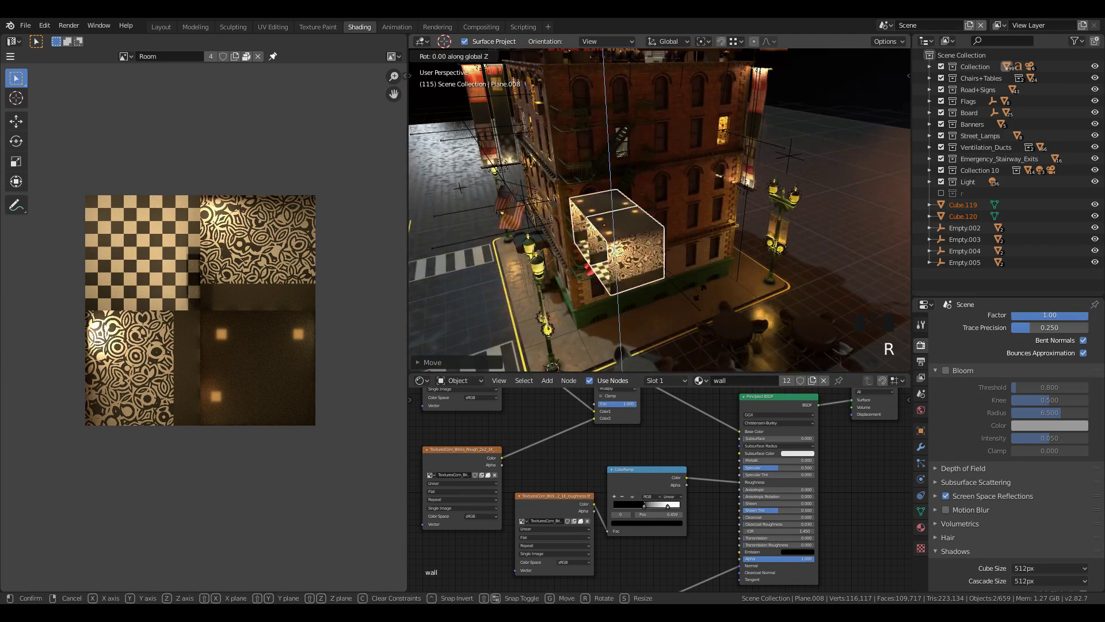
pyautogui.click(700, 292)
# Move the room pair inside the building and line it up behind two adjacent arched windows
pyautogui.scroll(2, 782, 295)
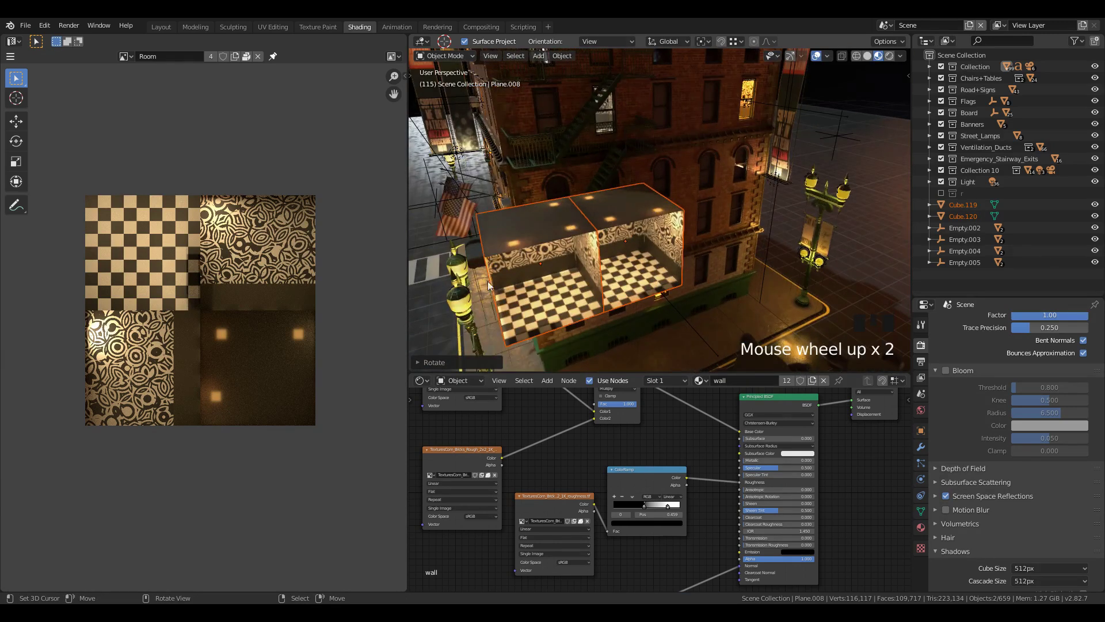
pyautogui.press('g')
pyautogui.click(683, 248)
pyautogui.press('g')
pyautogui.press('y')
pyautogui.click(727, 244)
pyautogui.scroll(3, 736, 232)
pyautogui.moveTo(735, 233); pyautogui.dragTo(617, 268, button='middle')
pyautogui.scroll(3, 668, 269)
pyautogui.press('g')
pyautogui.press('x')
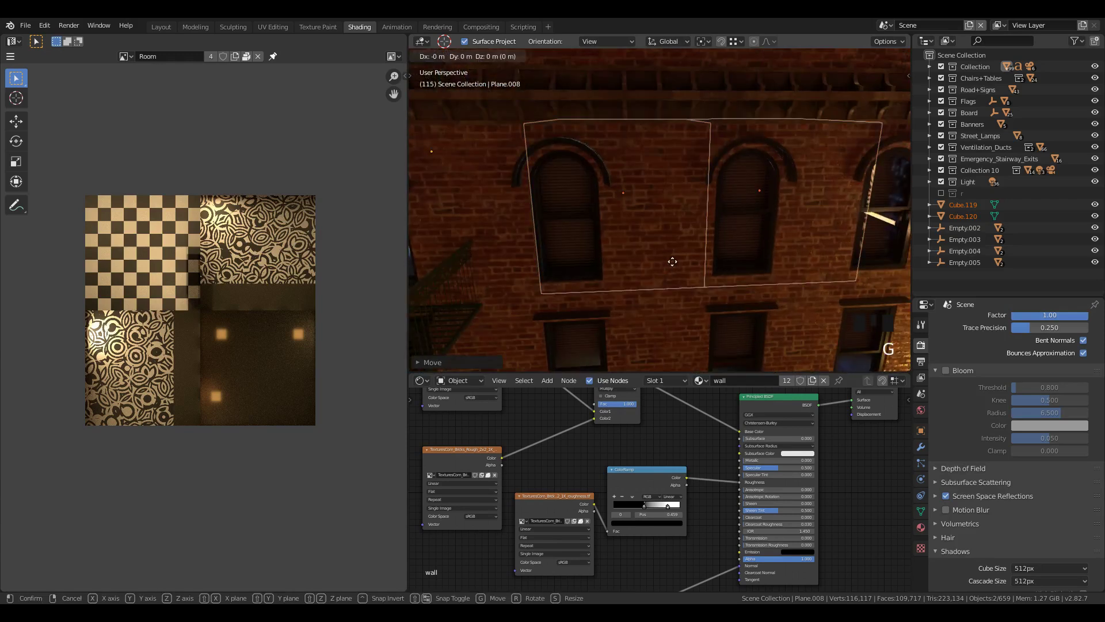
pyautogui.click(647, 267)
# Snap the rooms along the Y and X axes to align with the two arched-window wall panels
pyautogui.hotkey('shift', 'Tab')
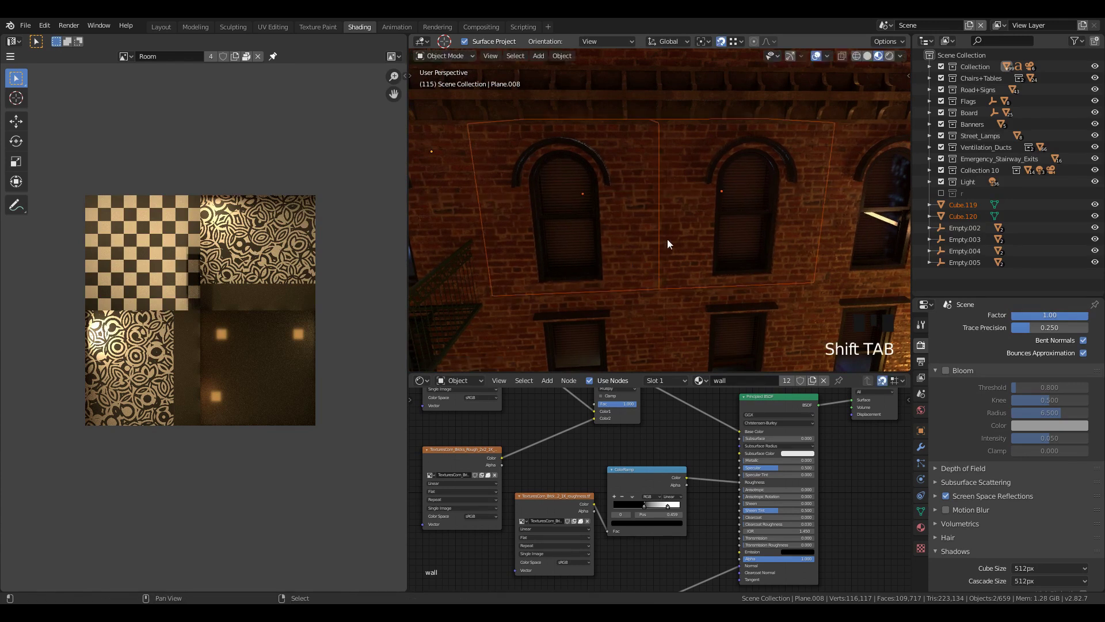
pyautogui.press('g')
pyautogui.press('y')
pyautogui.click(662, 293)
pyautogui.press('g')
pyautogui.press('x')
pyautogui.click(660, 293)
# Duplicate the two arched-window wall panels in front of the rooms and move the copies along the Z axis
pyautogui.rightClick(603, 256)
pyautogui.keyDown('shift'); pyautogui.moveTo(602, 257); pyautogui.dragTo(706, 257, button='middle'); pyautogui.keyUp('shift')
pyautogui.keyDown('shift'); pyautogui.rightClick(735, 257); pyautogui.keyUp('shift')
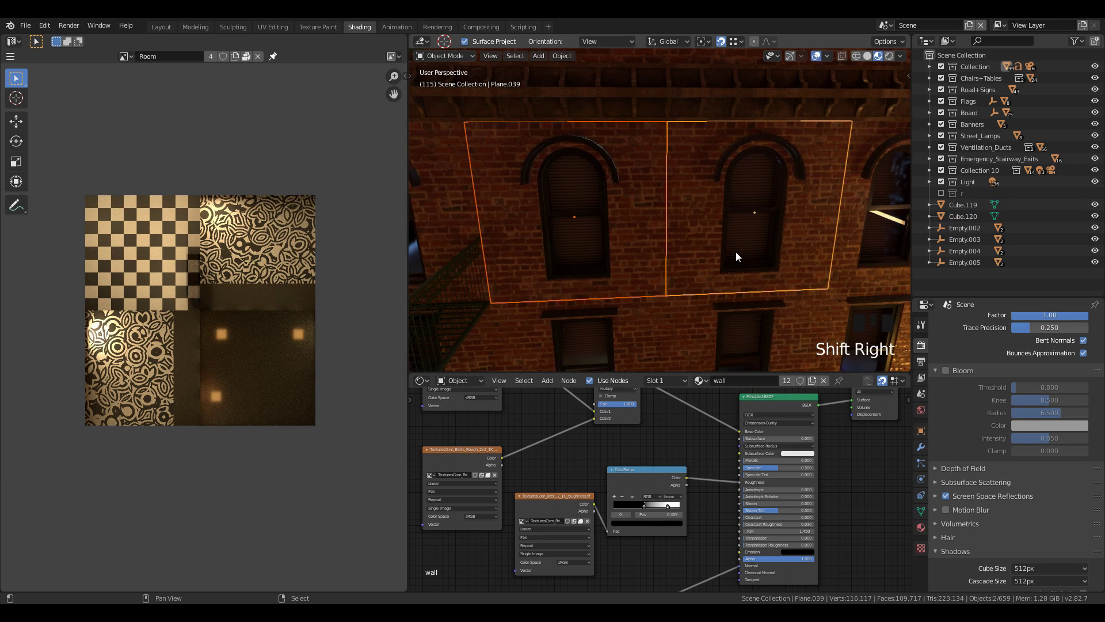
pyautogui.hotkey('shift', 'd')
pyautogui.press('z')
pyautogui.click(725, 192)
pyautogui.hotkey('shift', 'Tab')
pyautogui.press('g')
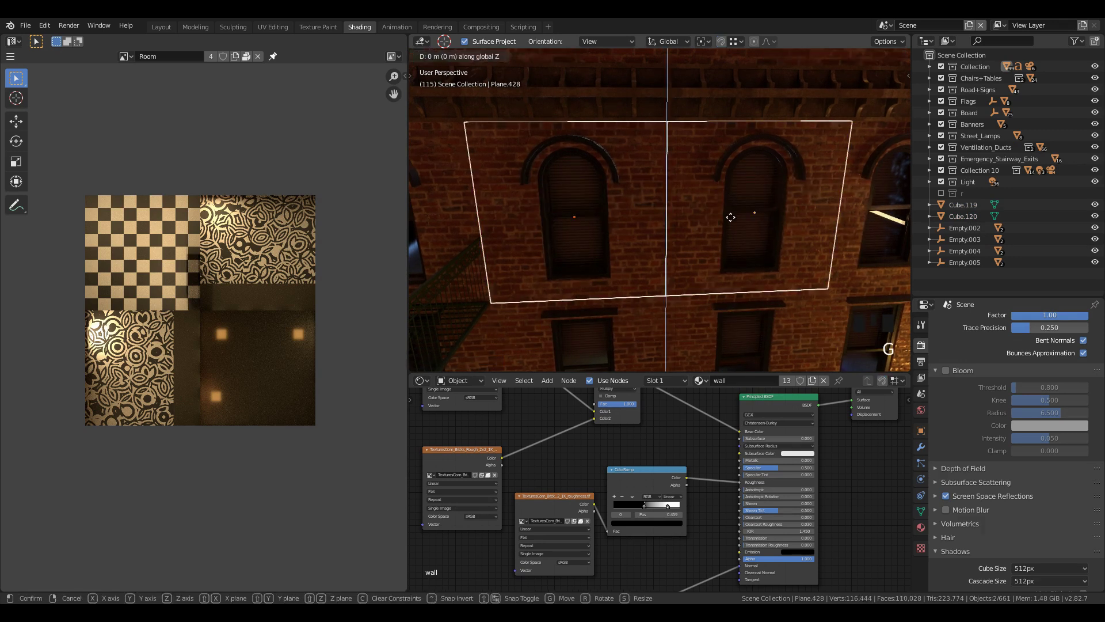
pyautogui.click(657, 203)
# Delete the two original arched-window wall panels and snap the duplicated panels into their place
pyautogui.keyDown('shift'); pyautogui.rightClick(777, 164); pyautogui.keyUp('shift')
pyautogui.press('x')
pyautogui.click(777, 166)
pyautogui.keyDown('shift'); pyautogui.rightClick(755, 307); pyautogui.keyUp('shift')
pyautogui.hotkey('shift', 'Tab')
pyautogui.press('g')
pyautogui.click(831, 291)
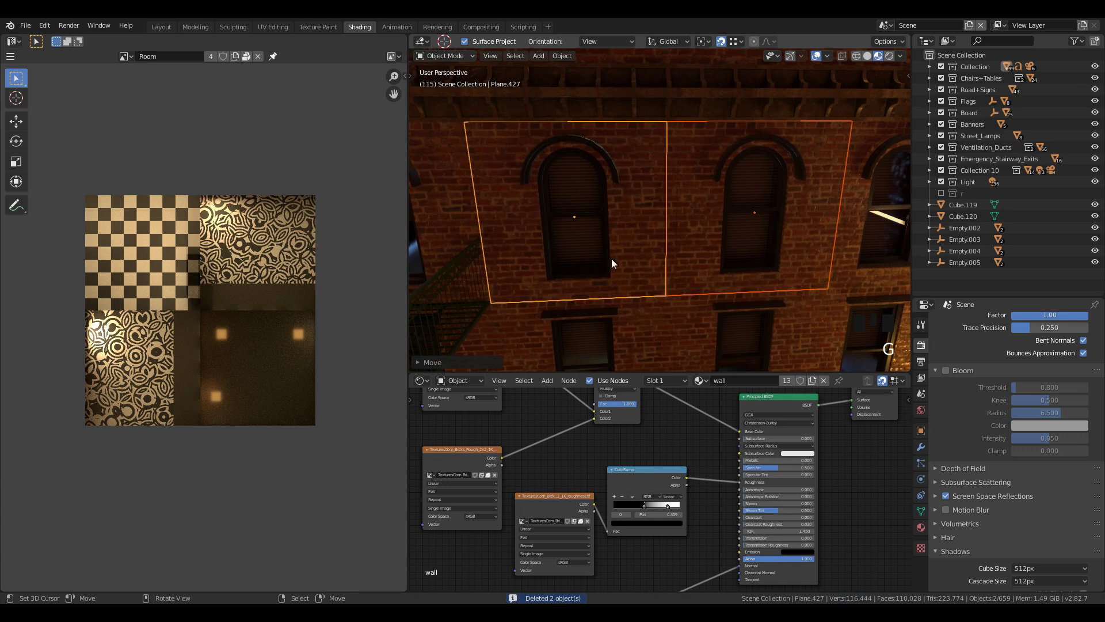
# Delete the window shade faces behind the glass of the two duplicated arched-window panels
pyautogui.press('Tab')
pyautogui.keyDown('shift'); pyautogui.moveTo(684, 240); pyautogui.dragTo(759, 240, button='middle'); pyautogui.keyUp('shift')
pyautogui.scroll(2, 669, 249)
pyautogui.scroll(2, 662, 251)
pyautogui.click(507, 57)
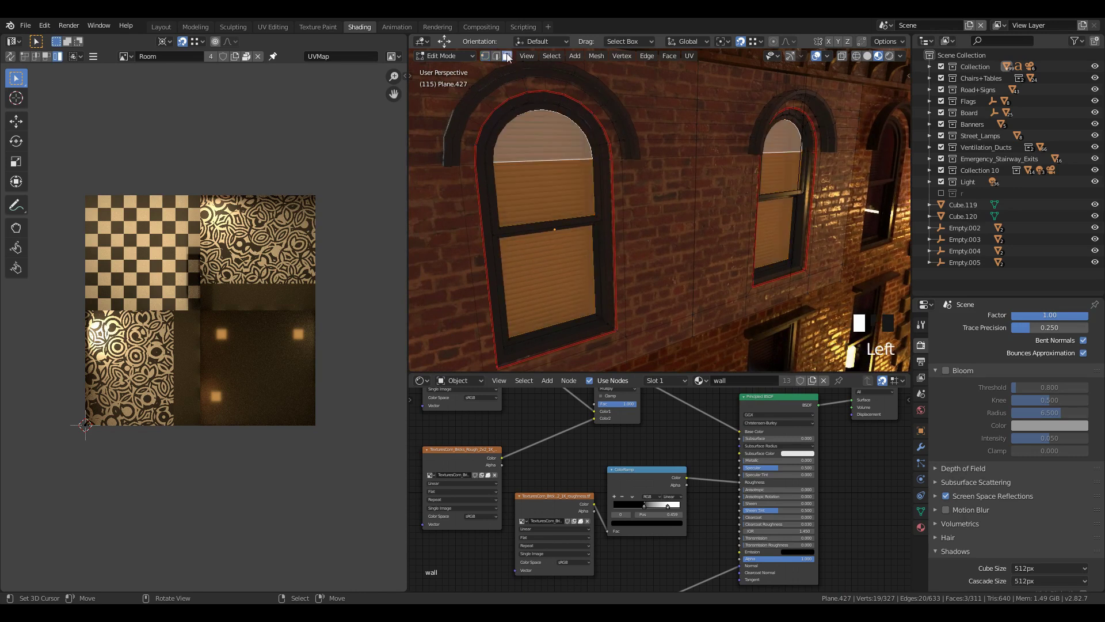
pyautogui.rightClick(570, 294)
pyautogui.keyDown('shift'); pyautogui.rightClick(542, 179); pyautogui.keyUp('shift')
pyautogui.keyDown('shift'); pyautogui.rightClick(551, 143); pyautogui.keyUp('shift')
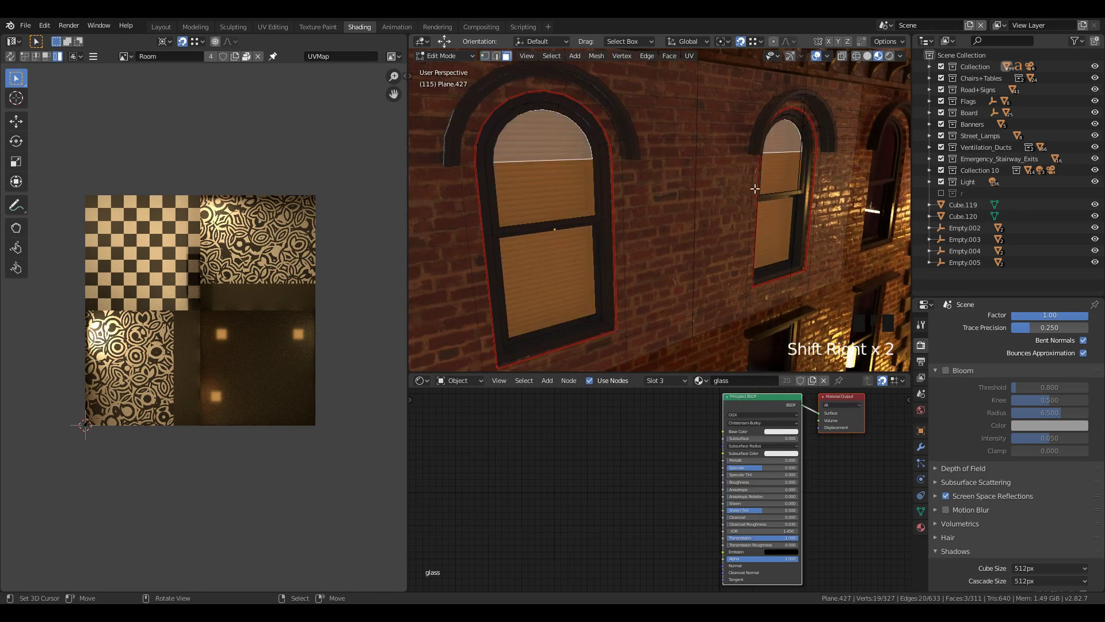
pyautogui.keyDown('shift'); pyautogui.rightClick(556, 186); pyautogui.keyUp('shift')
pyautogui.press('x')
pyautogui.click(561, 184)
# Reveal the panel's hidden faces, return to Object Mode and deselect everything
pyautogui.moveTo(713, 269); pyautogui.dragTo(605, 218, button='middle')
pyautogui.hotkey('alt', 'h')
pyautogui.press('Tab')
pyautogui.scroll(-2, 748, 265)
pyautogui.press('a')
pyautogui.press('a')
pyautogui.press('a')
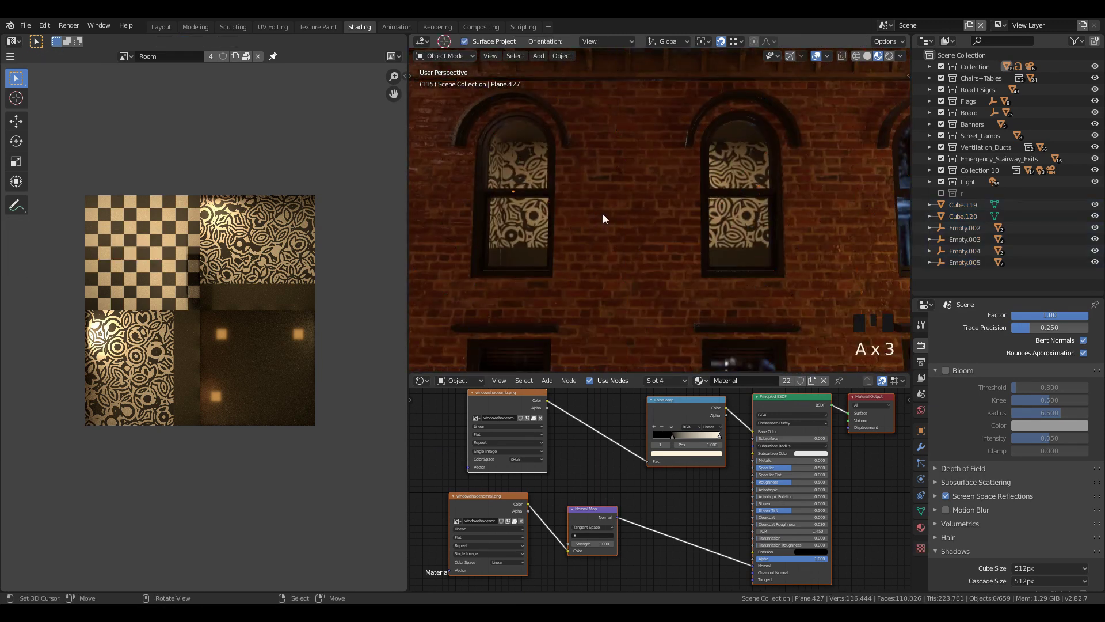
# Fly around the building and examine the room interiors through the arched windows from near and far
pyautogui.hotkey('shift', '`')
pyautogui.press('s')
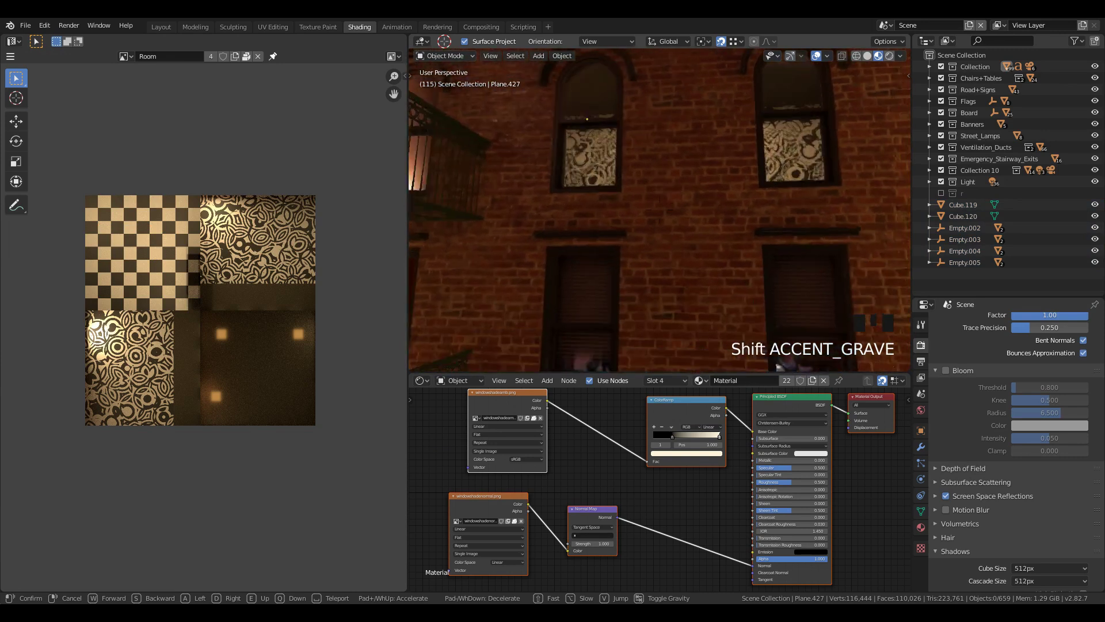
pyautogui.press('s')
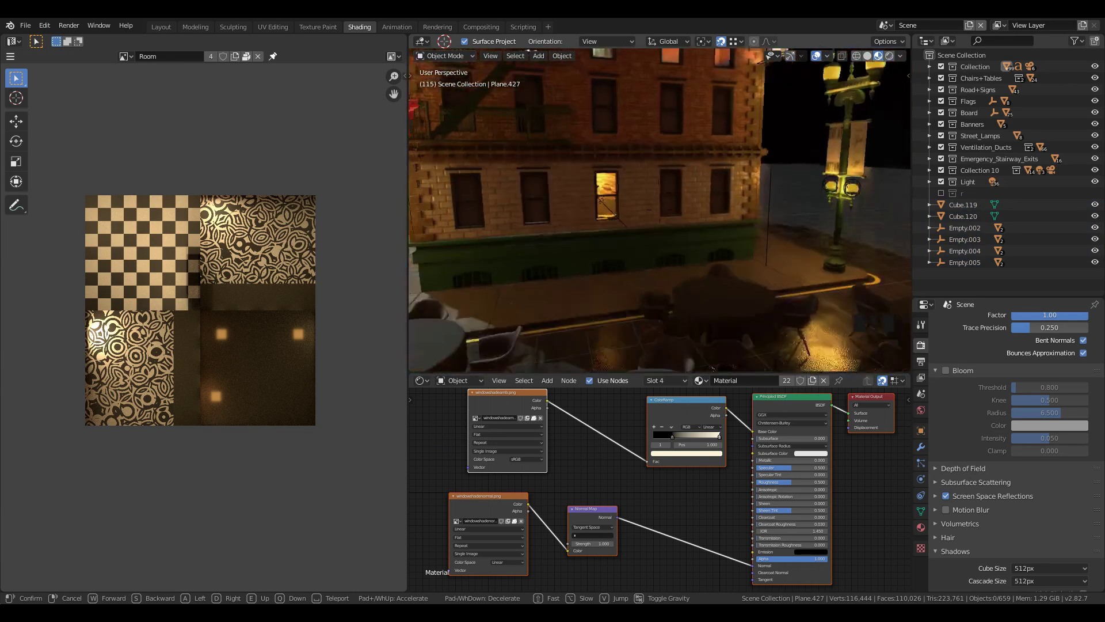
pyautogui.press('w')
pyautogui.press('w')
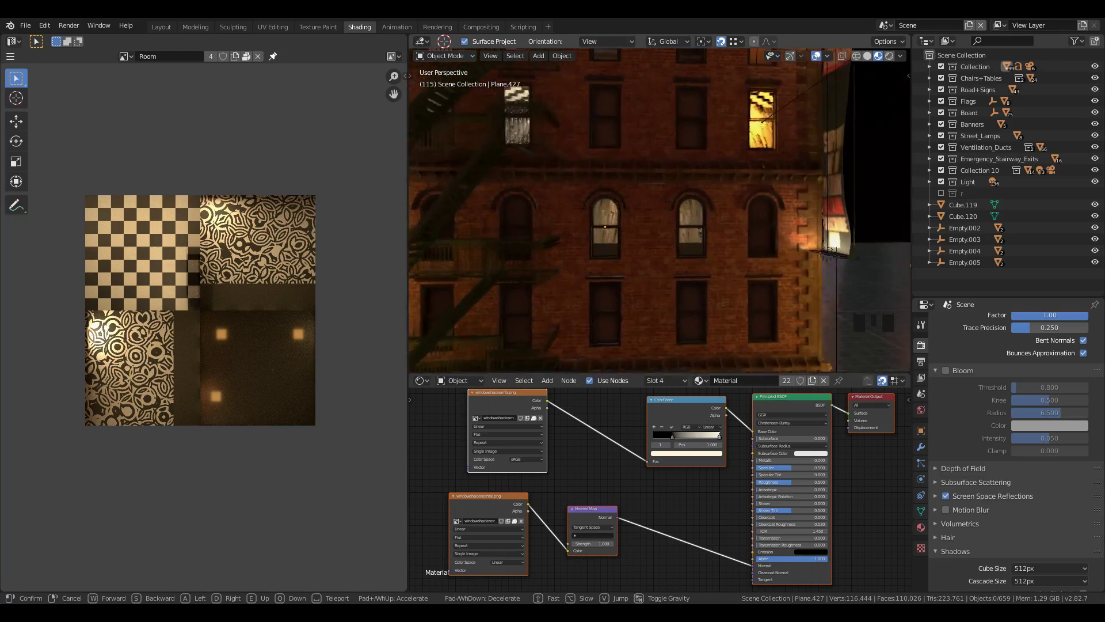
pyautogui.press('s')
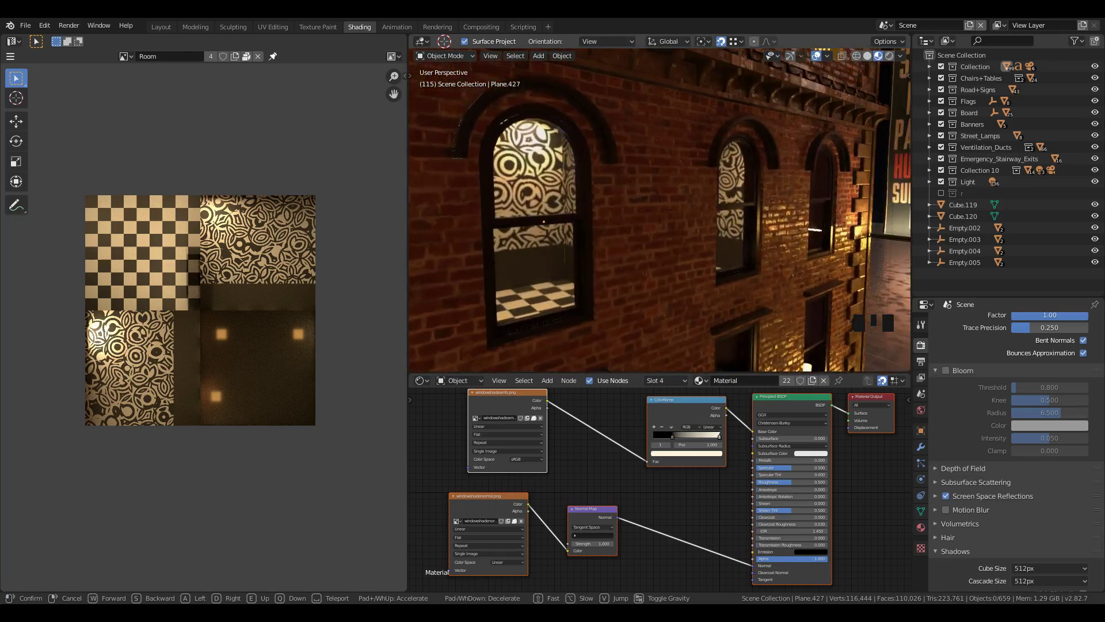
pyautogui.press('s')
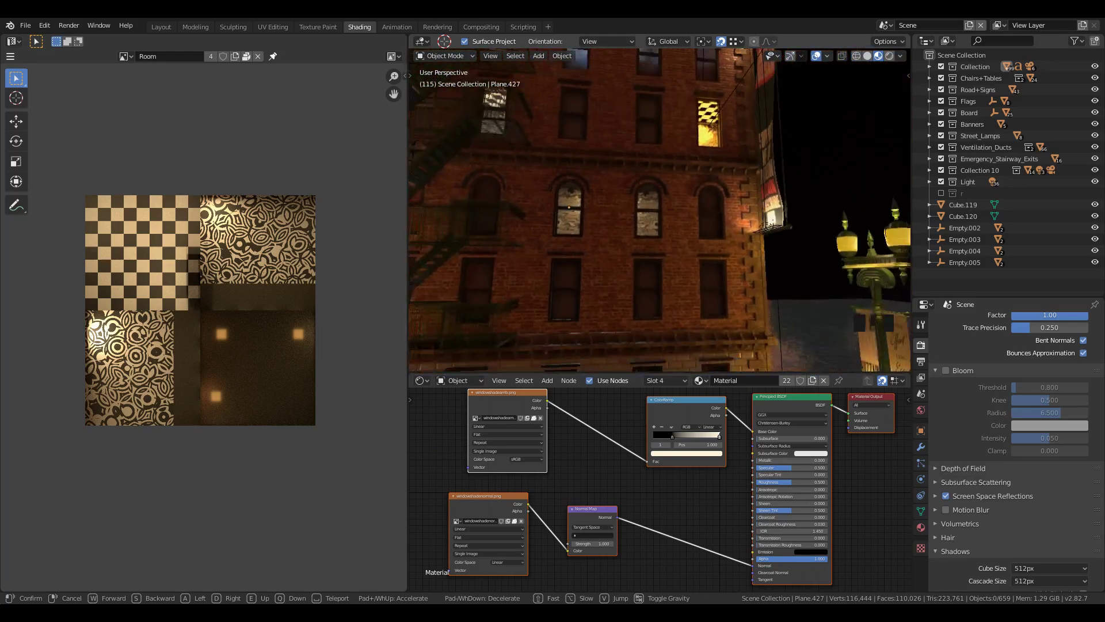
pyautogui.press('s')
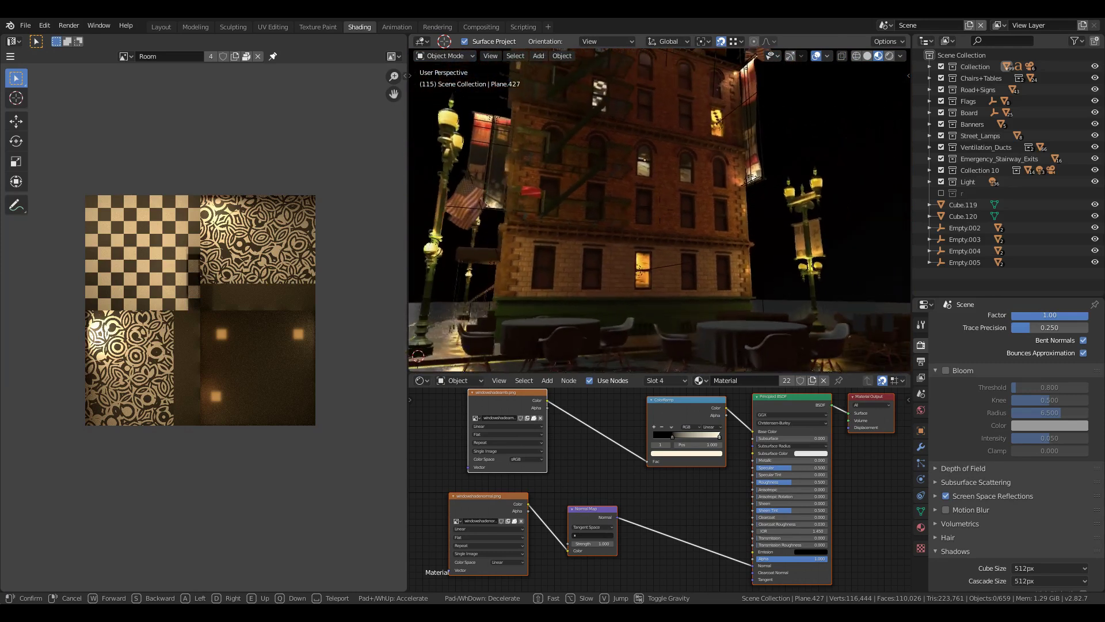
# Play the scene animation and maximize the 3D viewport on the building
pyautogui.press('space')
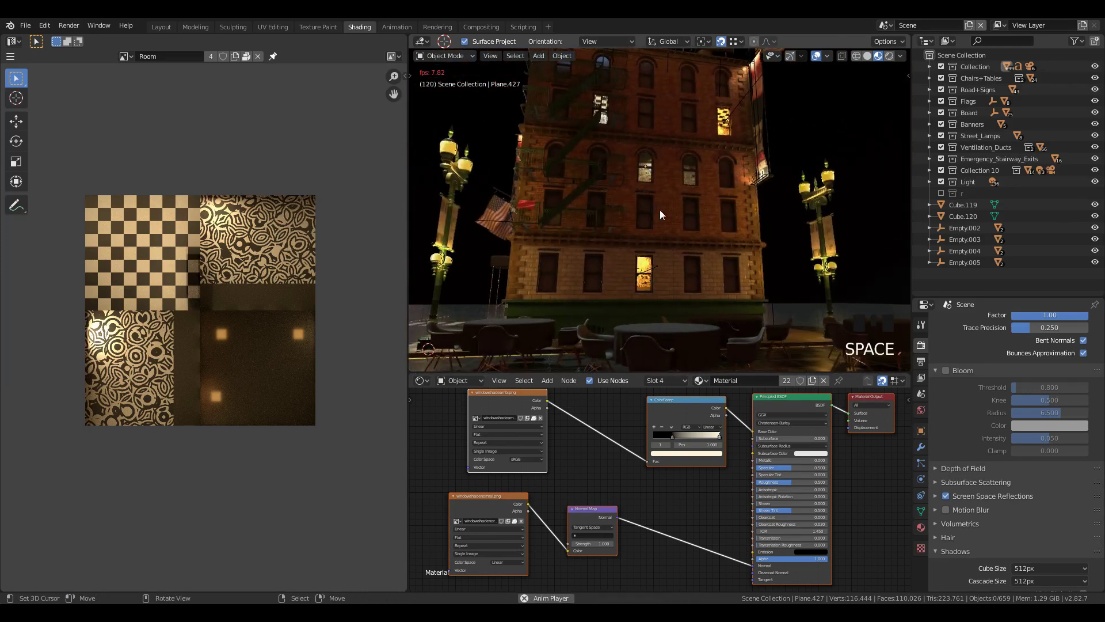
pyautogui.hotkey('ctrl', 'space')
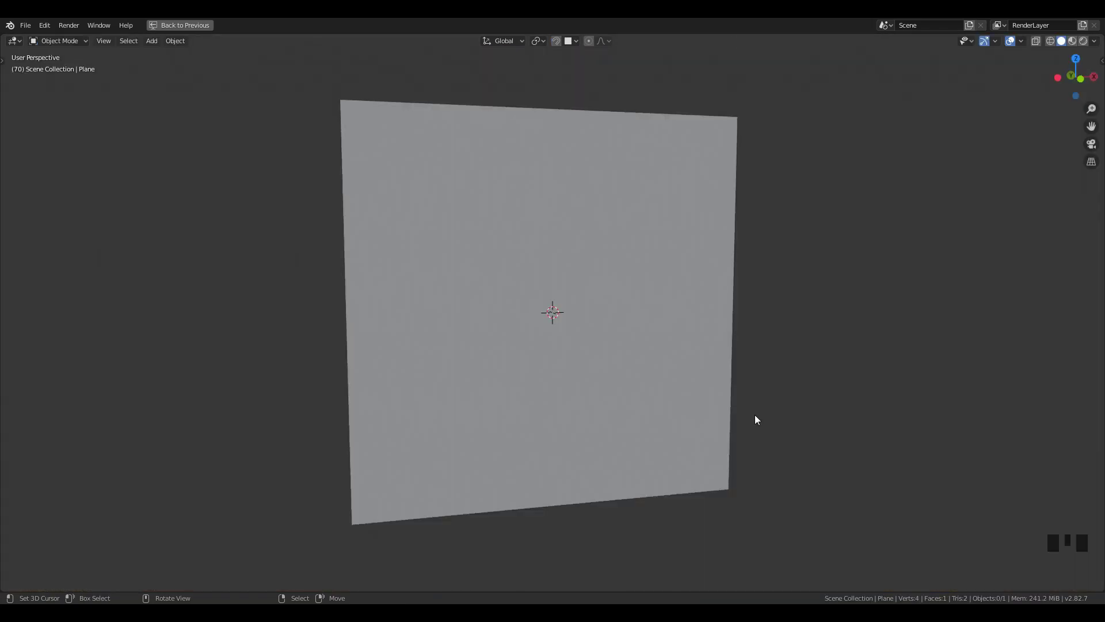
# Switch the plane to material preview and examine its lettered-grid room illusion from different angles and distances
pyautogui.click(751, 523)
pyautogui.scroll(-2, 759, 461)
pyautogui.moveTo(784, 433)
pyautogui.mouseDown(button='middle')
pyautogui.moveTo(703, 458)
pyautogui.moveTo(735, 419)
pyautogui.moveTo(780, 416)
pyautogui.moveTo(795, 430)
pyautogui.mouseUp(button='middle')
pyautogui.moveTo(633, 449); pyautogui.dragTo(608, 476, button='middle')
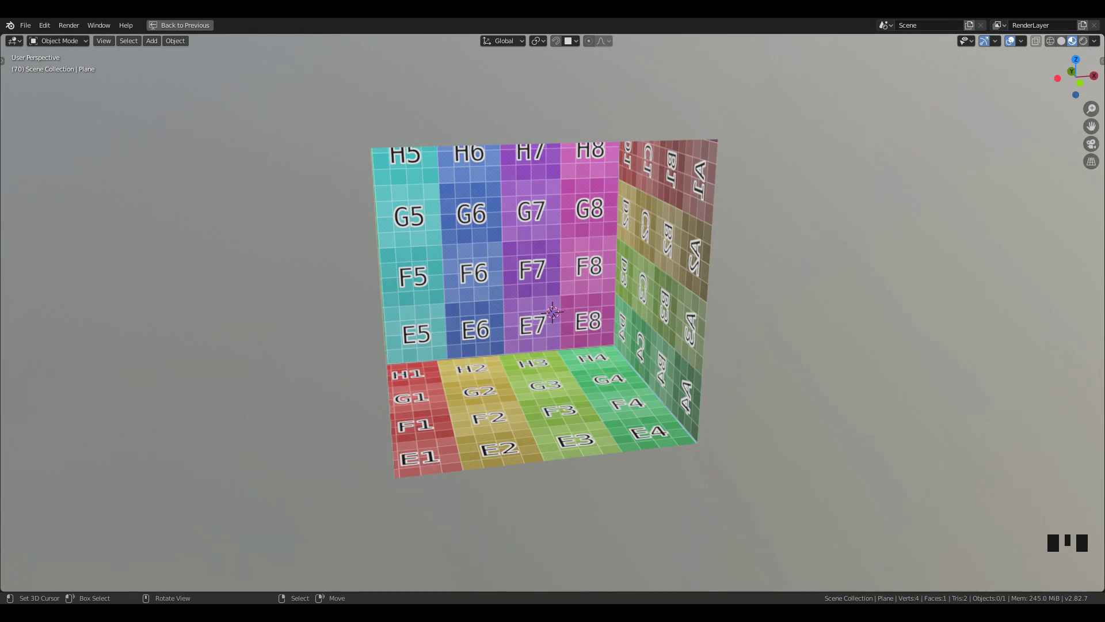
pyautogui.scroll(-2, 789, 439)
pyautogui.moveTo(789, 439)
pyautogui.mouseDown(button='middle')
pyautogui.moveTo(775, 429)
pyautogui.moveTo(792, 416)
pyautogui.mouseUp(button='middle')
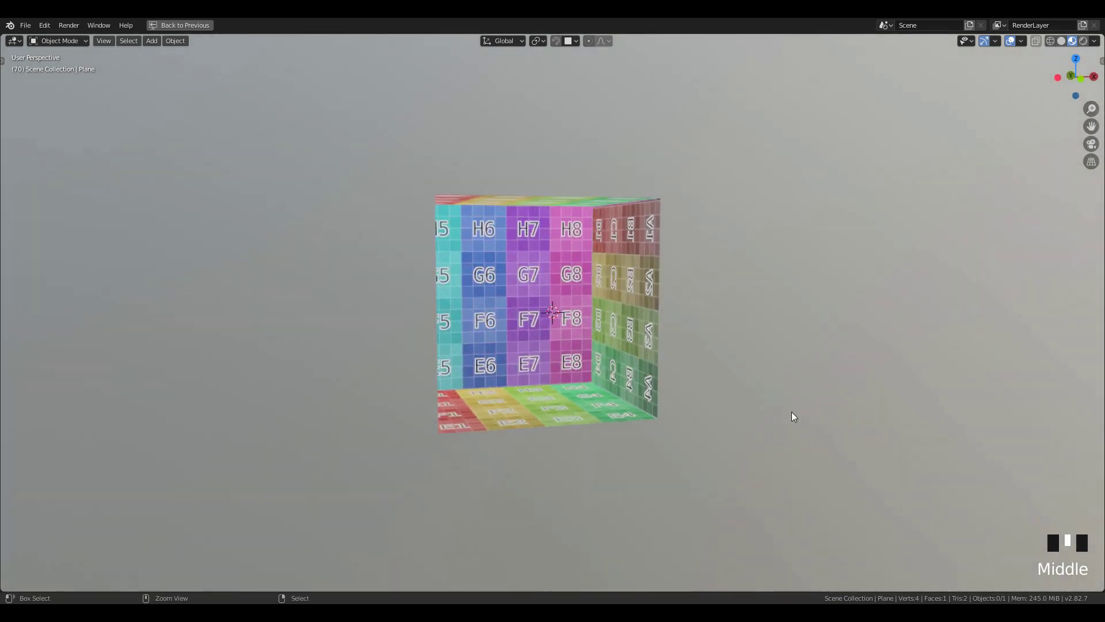
# Restore the editor layout and examine the room material's node tree, including its WALL_TEXTURE_PANNER_SCALER frame, against the plane
pyautogui.hotkey('ctrl', 'space')
pyautogui.scroll(3, 704, 205)
pyautogui.moveTo(703, 205); pyautogui.dragTo(629, 148, button='middle')
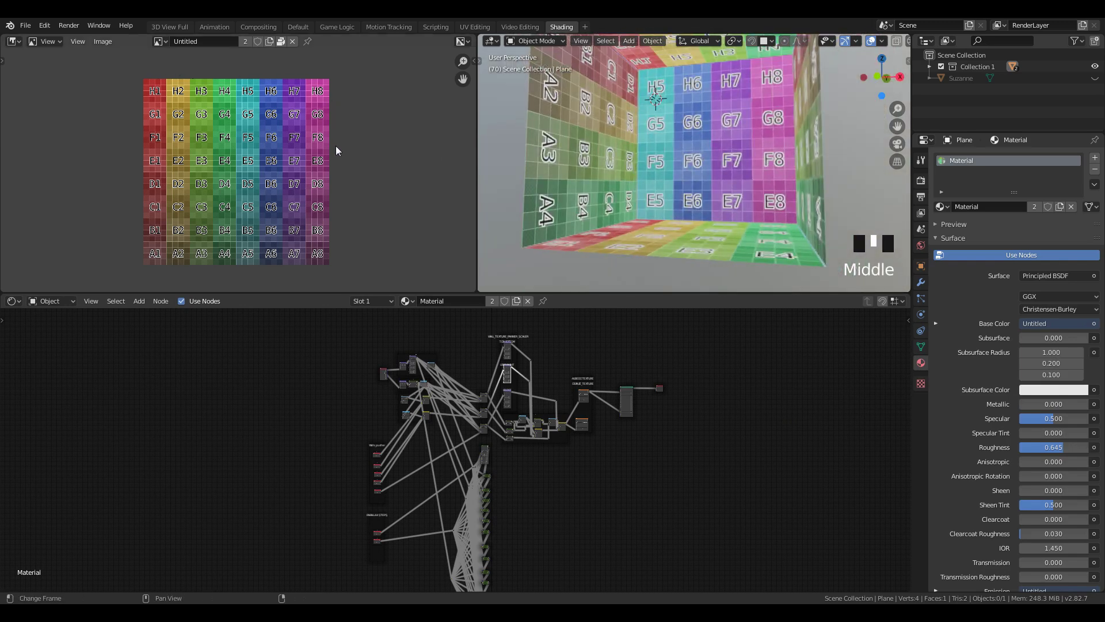
pyautogui.moveTo(654, 170); pyautogui.dragTo(708, 218, button='middle')
pyautogui.moveTo(667, 436); pyautogui.dragTo(495, 458, button='middle')
pyautogui.scroll(11, 621, 434)
pyautogui.scroll(-7, 407, 541)
pyautogui.moveTo(407, 541); pyautogui.dragTo(611, 460, button='middle')
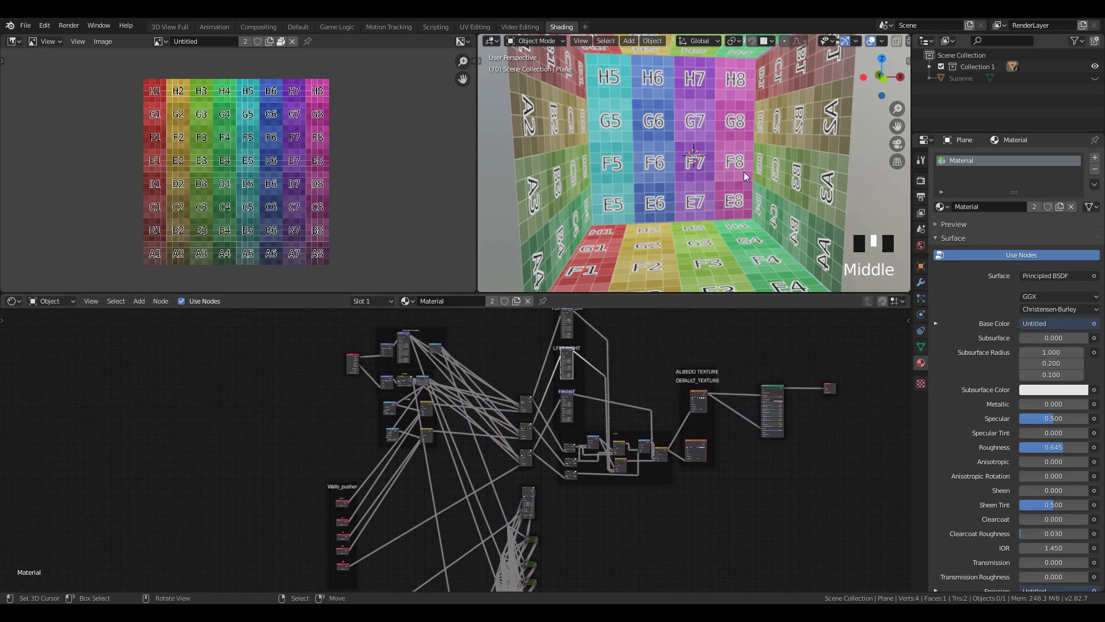
pyautogui.scroll(-2, 744, 169)
pyautogui.moveTo(745, 168); pyautogui.dragTo(718, 196, button='middle')
pyautogui.scroll(4, 647, 361)
pyautogui.moveTo(647, 362); pyautogui.dragTo(521, 498, button='middle')
pyautogui.scroll(4, 506, 451)
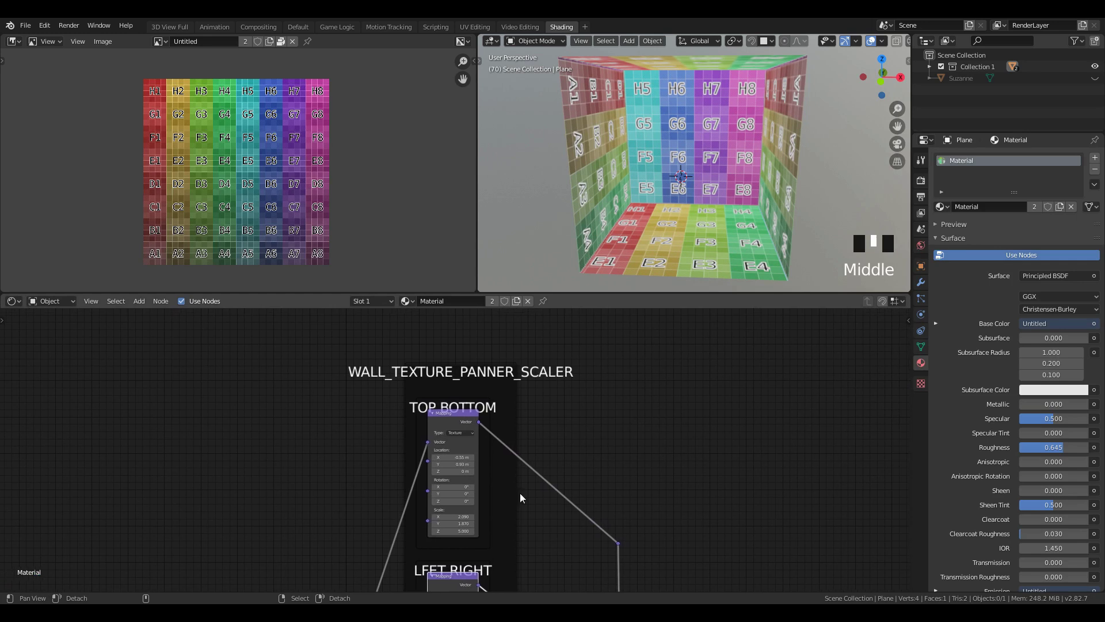
pyautogui.scroll(2, 522, 489)
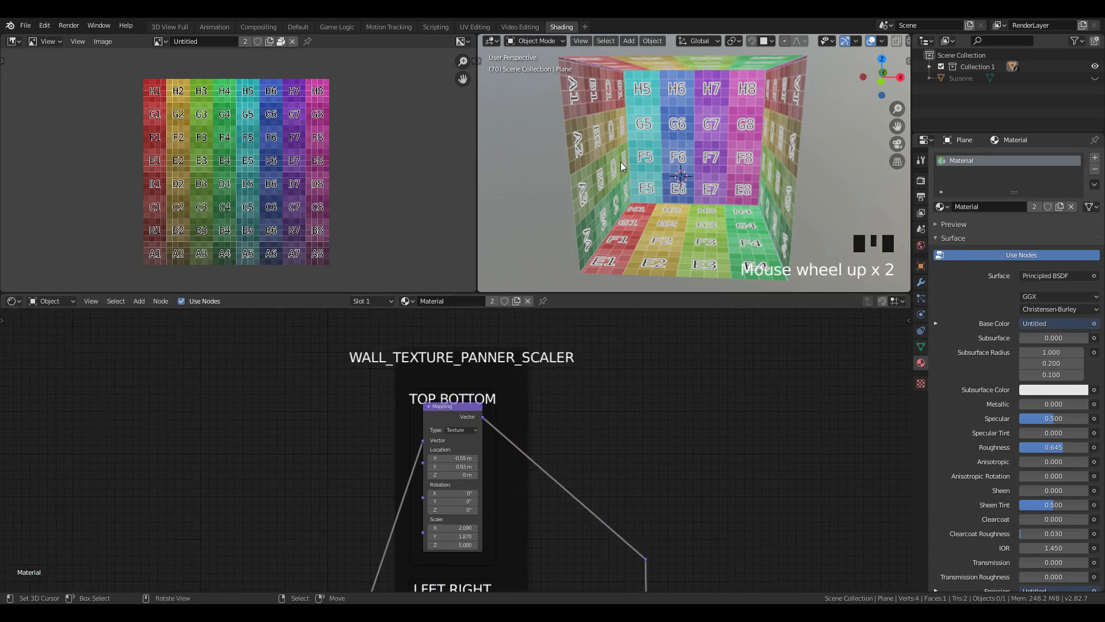
# Try adjusting the location and scale of the TOP BOTTOM mapping node that places the floor and ceiling texture
pyautogui.moveTo(714, 135); pyautogui.dragTo(720, 115, button='middle')
pyautogui.scroll(5, 455, 449)
pyautogui.moveTo(451, 467)
pyautogui.keyDown('shift'); pyautogui.mouseDown()
pyautogui.moveTo(394, 467)
pyautogui.moveTo(456, 476)
pyautogui.mouseUp(); pyautogui.keyUp('shift')
pyautogui.moveTo(487, 500); pyautogui.dragTo(496, 440, button='middle')
pyautogui.scroll(-2, 484, 507)
pyautogui.scroll(1, 480, 527)
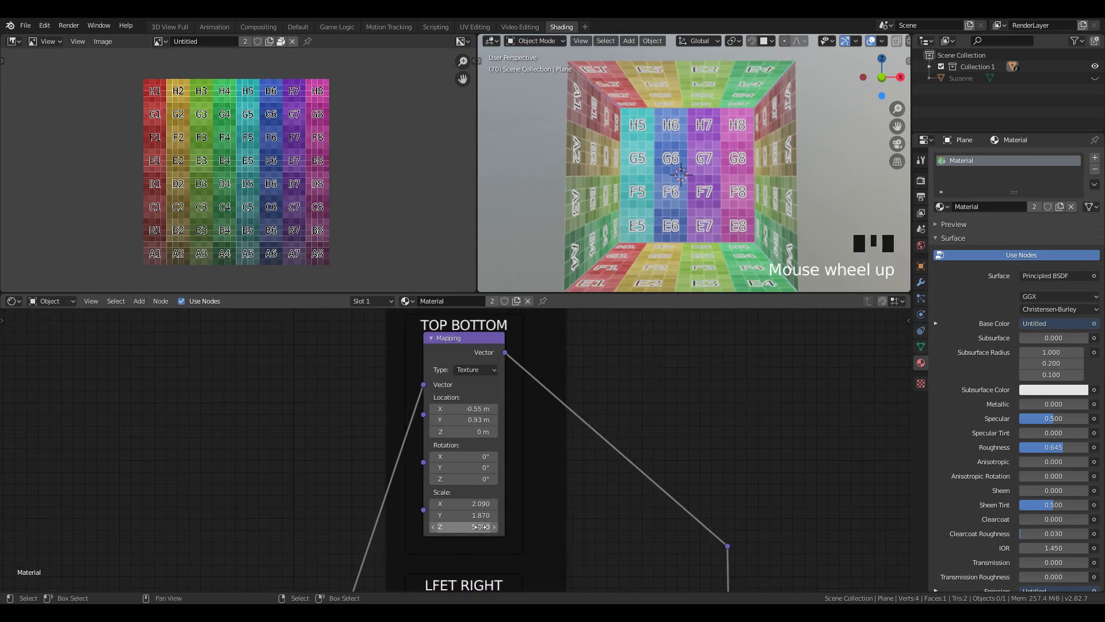
pyautogui.moveTo(463, 503); pyautogui.dragTo(458, 503)
pyautogui.scroll(-1, 536, 523)
# Try shifting the side-wall texture with the LEFT RIGHT mapping node's values
pyautogui.moveTo(535, 523); pyautogui.dragTo(536, 356, button='middle')
pyautogui.scroll(2, 470, 505)
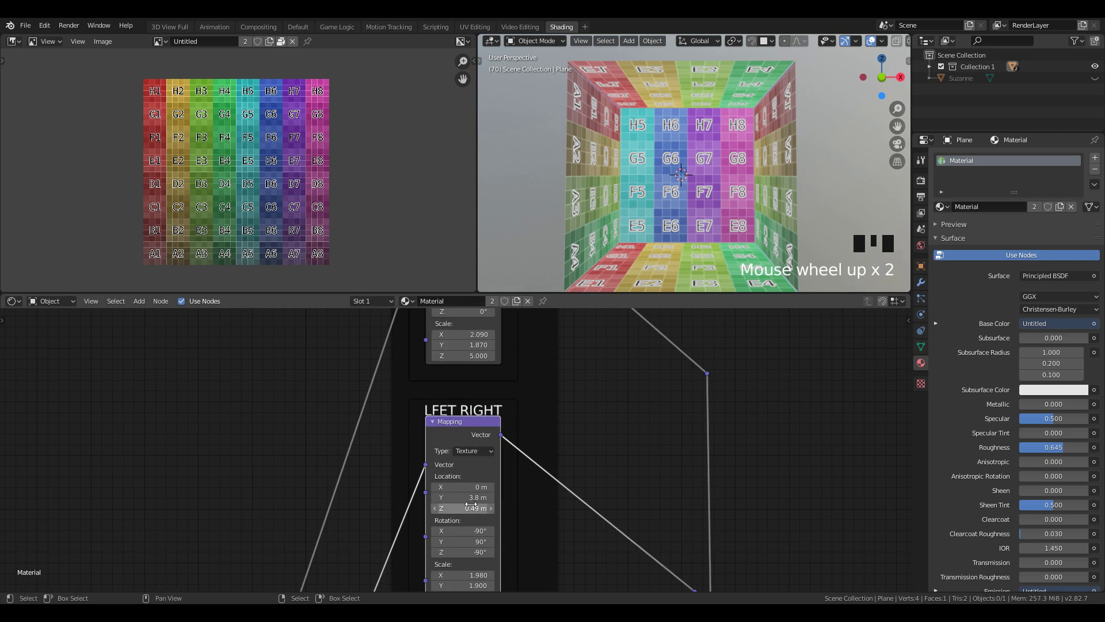
pyautogui.moveTo(459, 496)
pyautogui.mouseDown()
pyautogui.moveTo(476, 496)
pyautogui.moveTo(459, 497)
pyautogui.mouseUp()
pyautogui.moveTo(460, 508)
pyautogui.mouseDown()
pyautogui.moveTo(474, 508)
pyautogui.moveTo(459, 508)
pyautogui.mouseUp()
pyautogui.scroll(-3, 543, 550)
pyautogui.moveTo(542, 550); pyautogui.dragTo(542, 465, button='middle')
pyautogui.moveTo(455, 464); pyautogui.dragTo(457, 464)
# Try changing the back wall's texture placement with the FRONT mapping node's values
pyautogui.scroll(-4, 581, 525)
pyautogui.moveTo(581, 525); pyautogui.dragTo(547, 365, button='middle')
pyautogui.scroll(8, 457, 483)
pyautogui.moveTo(458, 461)
pyautogui.mouseDown()
pyautogui.moveTo(484, 461)
pyautogui.moveTo(448, 461)
pyautogui.mouseUp()
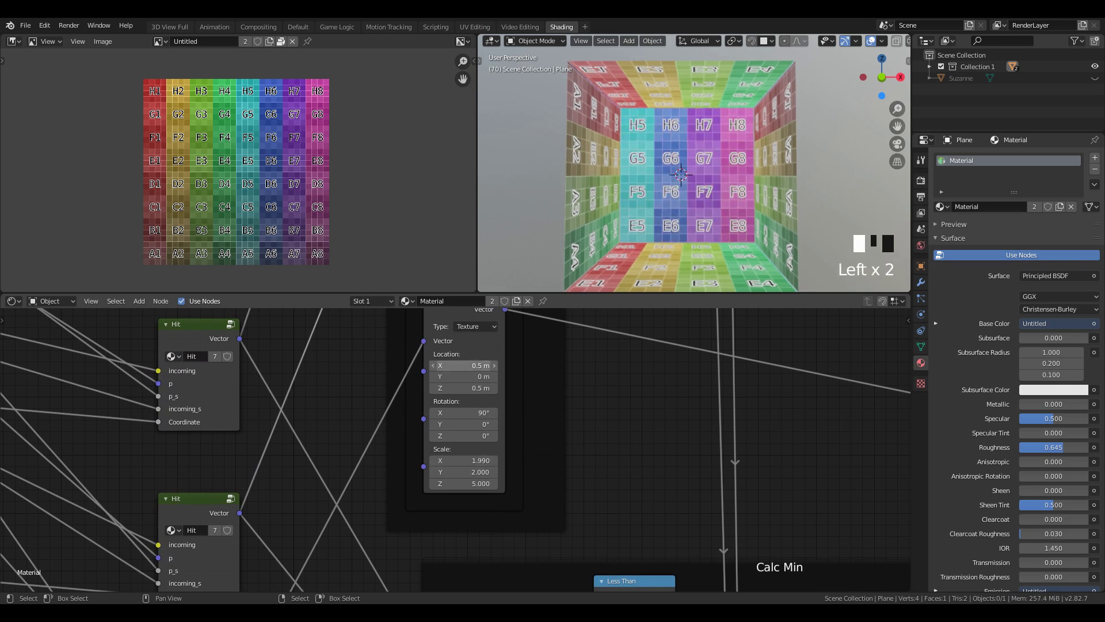
pyautogui.moveTo(459, 393); pyautogui.dragTo(472, 394)
pyautogui.moveTo(472, 393); pyautogui.dragTo(458, 394)
pyautogui.scroll(-14, 562, 414)
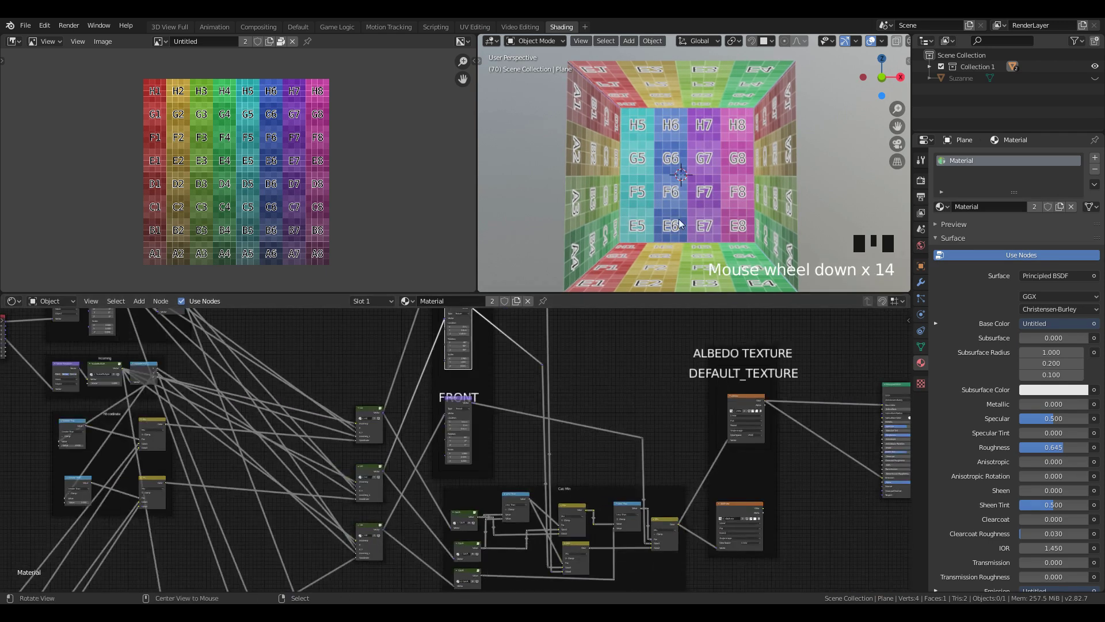
# Try moving the room's floor with the bottom value in the Walls_pusher frame
pyautogui.moveTo(680, 220); pyautogui.dragTo(669, 227, button='middle')
pyautogui.moveTo(282, 374); pyautogui.dragTo(315, 440, button='middle')
pyautogui.moveTo(288, 541); pyautogui.dragTo(681, 495, button='middle')
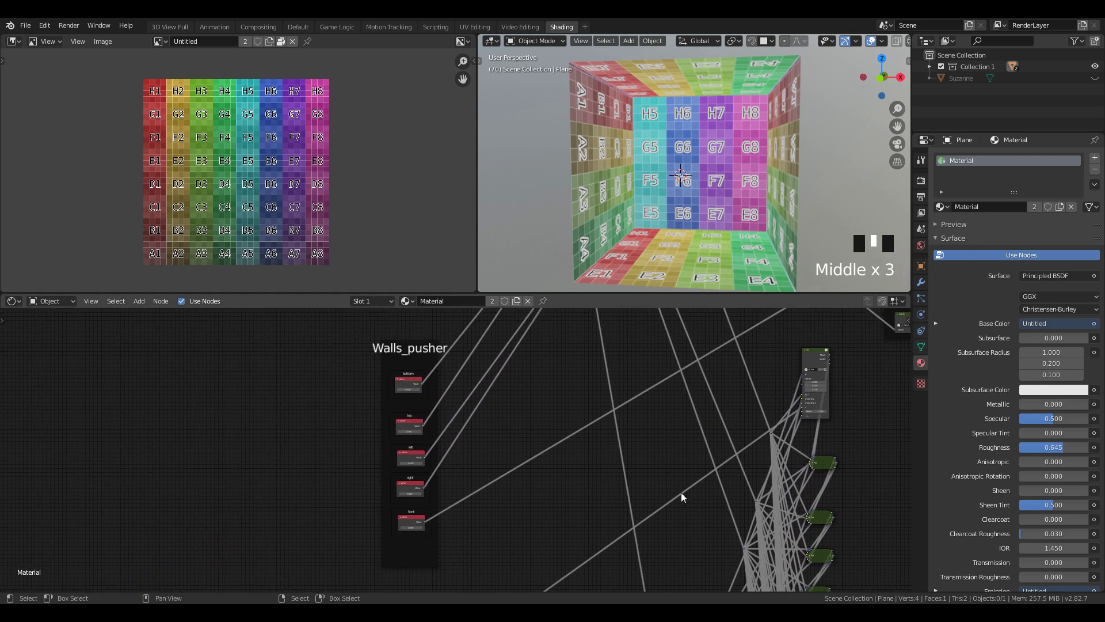
pyautogui.scroll(7, 452, 374)
pyautogui.scroll(3, 448, 356)
pyautogui.moveTo(480, 435)
pyautogui.keyDown('shift'); pyautogui.mouseDown()
pyautogui.moveTo(503, 436)
pyautogui.moveTo(467, 436)
pyautogui.mouseUp(); pyautogui.keyUp('shift')
pyautogui.rightClick(480, 436)
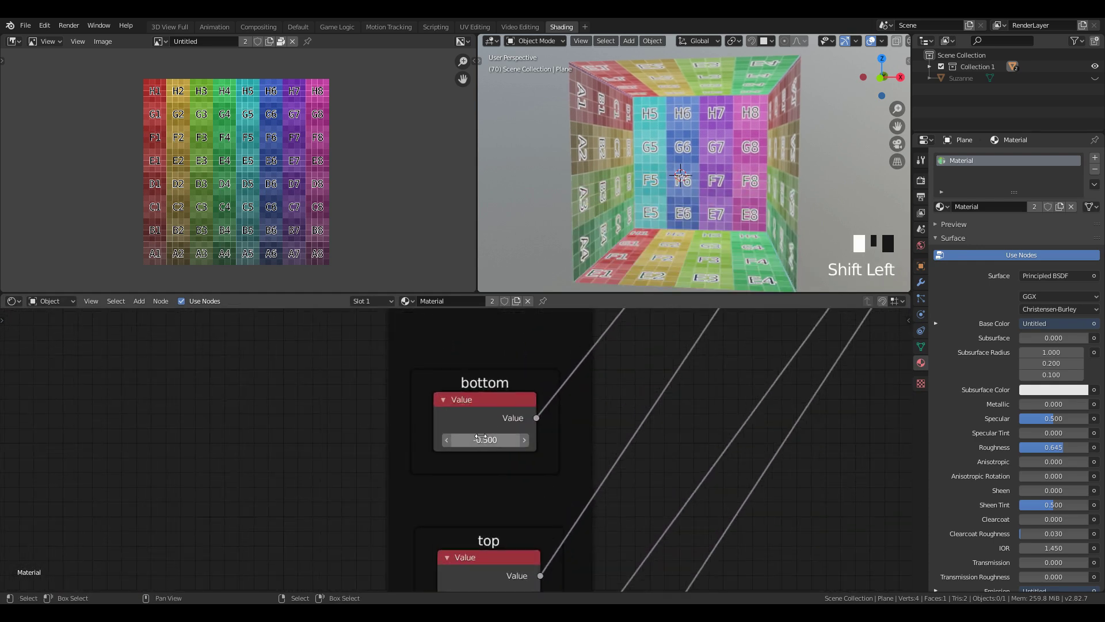
# Try moving the ceiling and left wall with the top and left Walls_pusher values
pyautogui.scroll(-3, 555, 507)
pyautogui.moveTo(555, 506); pyautogui.dragTo(550, 403, button='middle')
pyautogui.moveTo(471, 463); pyautogui.dragTo(471, 463)
pyautogui.moveTo(547, 481); pyautogui.dragTo(538, 385, button='middle')
pyautogui.moveTo(471, 435); pyautogui.dragTo(455, 435)
pyautogui.rightClick(471, 435)
# Try moving the right wall and back wall with the right and front Walls_pusher values
pyautogui.scroll(-1, 541, 480)
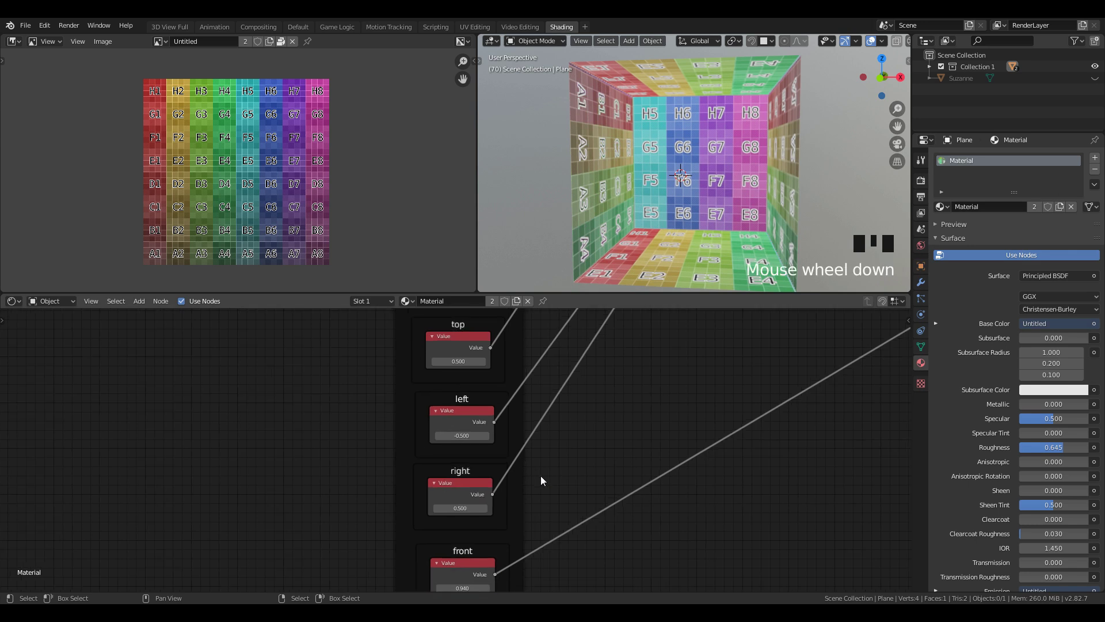
pyautogui.scroll(-1, 471, 501)
pyautogui.moveTo(459, 503); pyautogui.dragTo(459, 504)
pyautogui.moveTo(469, 581); pyautogui.dragTo(476, 511, button='middle')
pyautogui.scroll(2, 477, 512)
pyautogui.moveTo(473, 500)
pyautogui.mouseDown()
pyautogui.moveTo(518, 500)
pyautogui.moveTo(473, 499)
pyautogui.mouseUp()
pyautogui.scroll(-16, 694, 414)
# Load Room.png from the blenderstop folder into the DEFAULT_TEXTURE image node
pyautogui.moveTo(748, 437); pyautogui.dragTo(554, 587, button='middle')
pyautogui.moveTo(758, 366); pyautogui.dragTo(469, 496, button='middle')
pyautogui.scroll(8, 518, 457)
pyautogui.moveTo(593, 500); pyautogui.dragTo(555, 449, button='middle')
pyautogui.scroll(2, 556, 449)
pyautogui.moveTo(554, 450); pyautogui.dragTo(521, 458, button='middle')
pyautogui.moveTo(471, 533); pyautogui.dragTo(483, 507)
pyautogui.scroll(5, 565, 390)
pyautogui.moveTo(564, 390); pyautogui.dragTo(564, 489, button='middle')
pyautogui.click(459, 421)
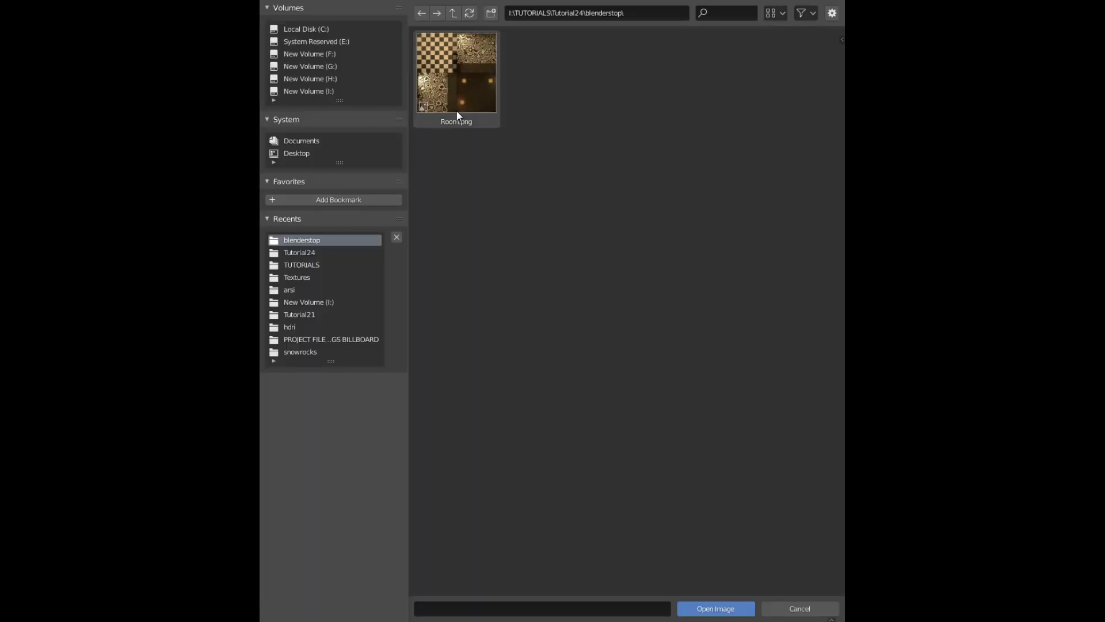
pyautogui.click(457, 110)
pyautogui.press('Return')
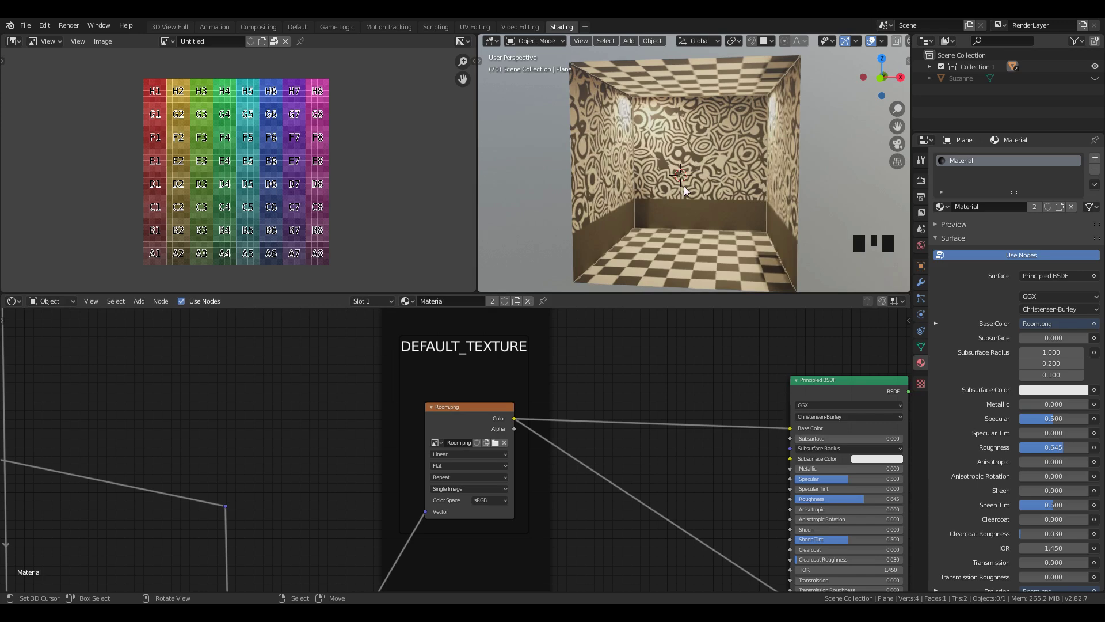
# Examine the plane's textured room illusion from several angles in a maximized viewport
pyautogui.scroll(-2, 596, 185)
pyautogui.moveTo(595, 185); pyautogui.dragTo(655, 213, button='middle')
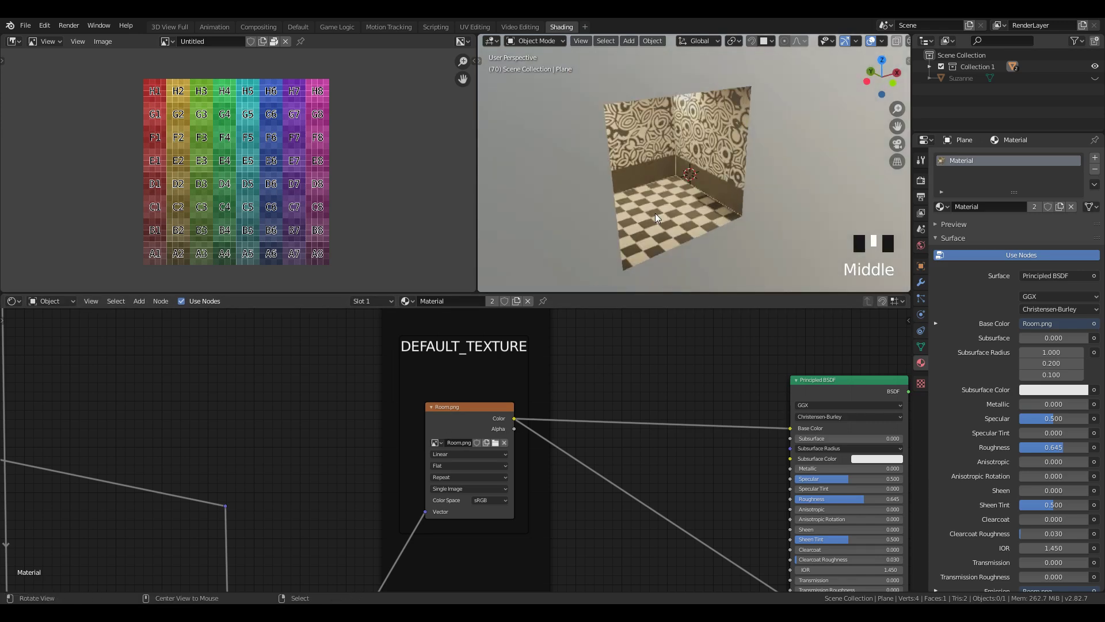
pyautogui.hotkey('ctrl', 'space')
pyautogui.scroll(3, 812, 293)
pyautogui.moveTo(813, 293); pyautogui.dragTo(800, 325, button='middle')
pyautogui.scroll(-2, 800, 274)
pyautogui.moveTo(460, 417); pyautogui.dragTo(341, 572, button='middle')
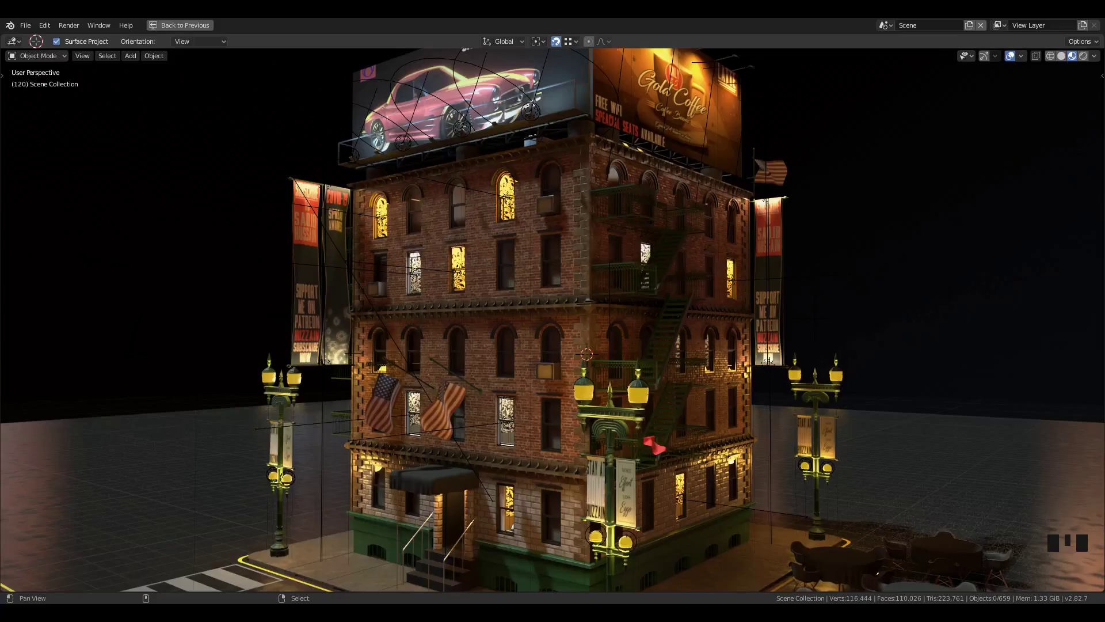
# Paste the copied room plane into the building scene and snap it onto the brick wall over a rectangular upper-storey window
pyautogui.moveTo(896, 405); pyautogui.dragTo(710, 413, button='middle')
pyautogui.scroll(2, 710, 413)
pyautogui.hotkey('ctrl', 'v')
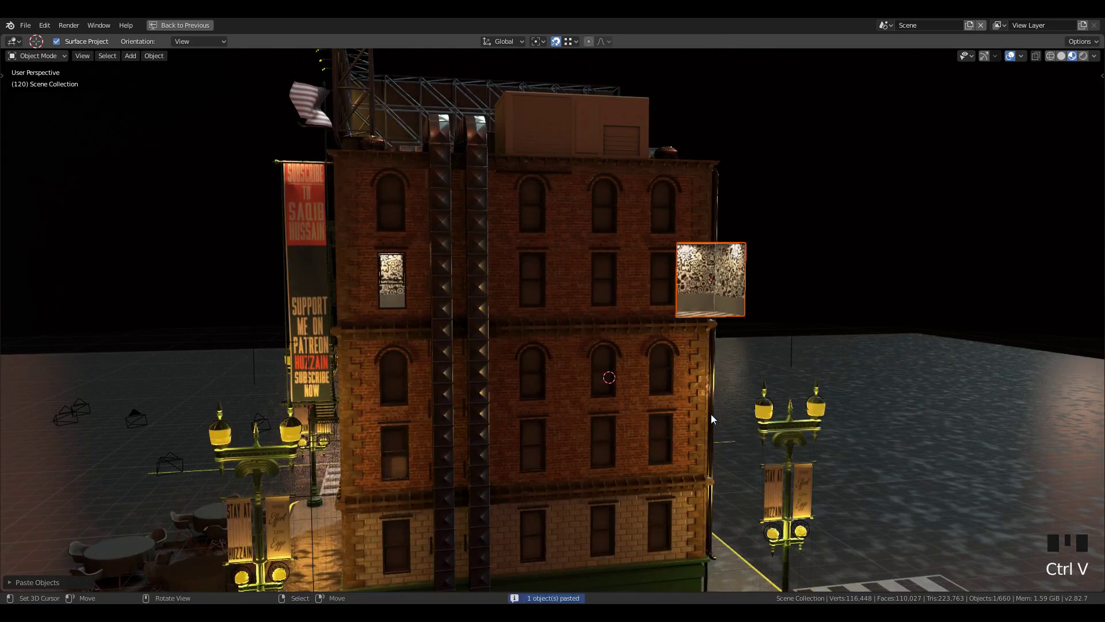
pyautogui.scroll(3, 763, 296)
pyautogui.hotkey('shift', 'Tab')
pyautogui.hotkey('shift', 'Tab')
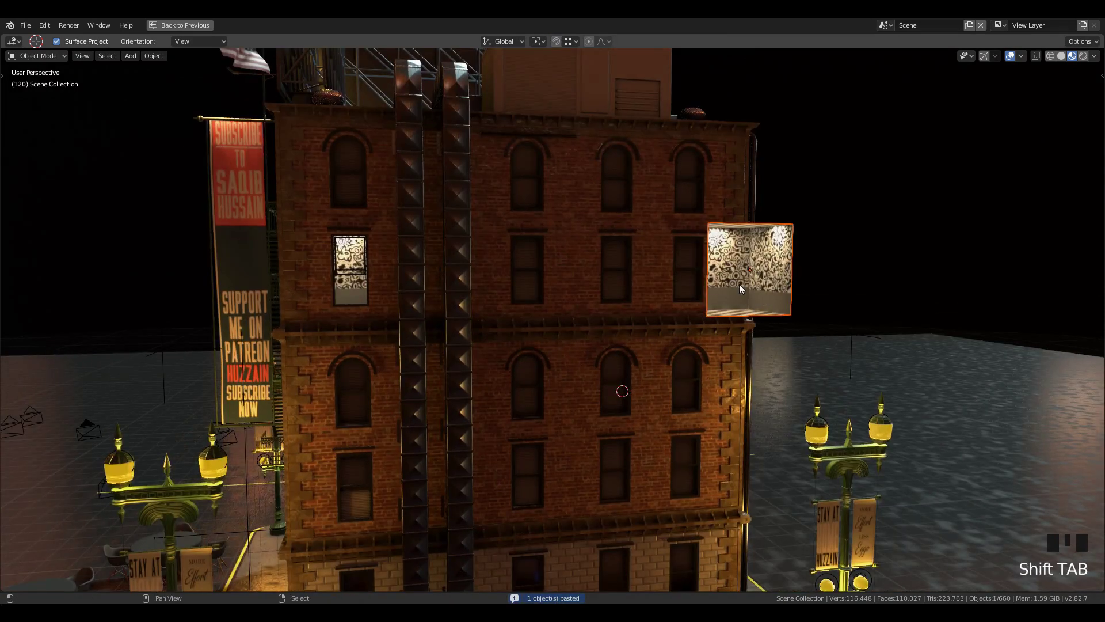
pyautogui.press('g')
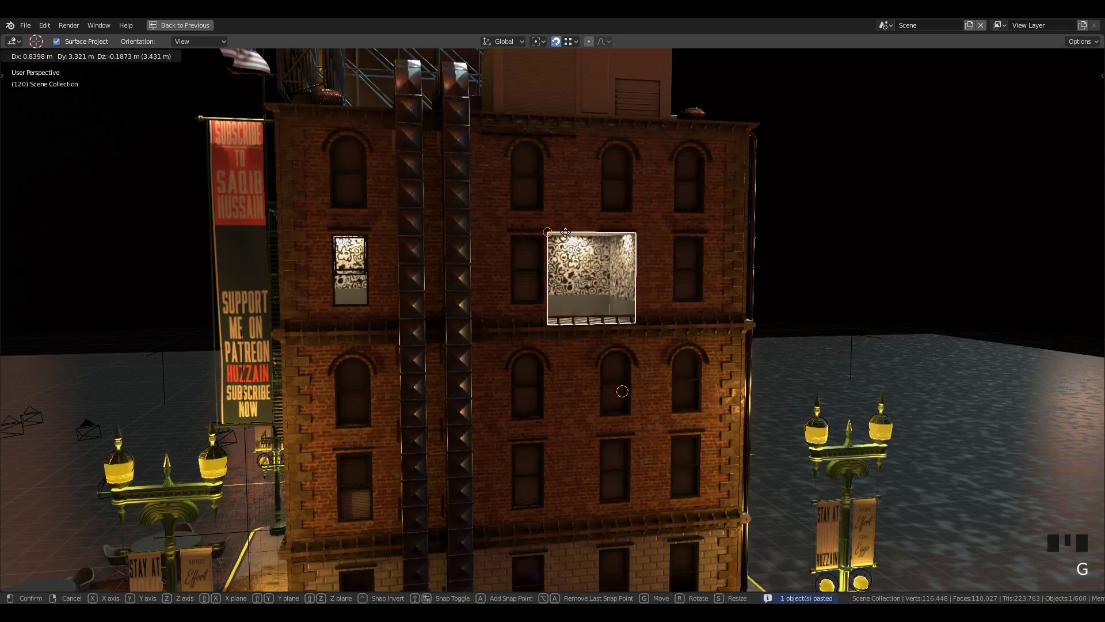
pyautogui.click(609, 310)
# Raise the room plane along the Z axis so it covers the whole window
pyautogui.scroll(3, 608, 306)
pyautogui.moveTo(607, 306); pyautogui.dragTo(551, 372, button='middle')
pyautogui.scroll(2, 543, 282)
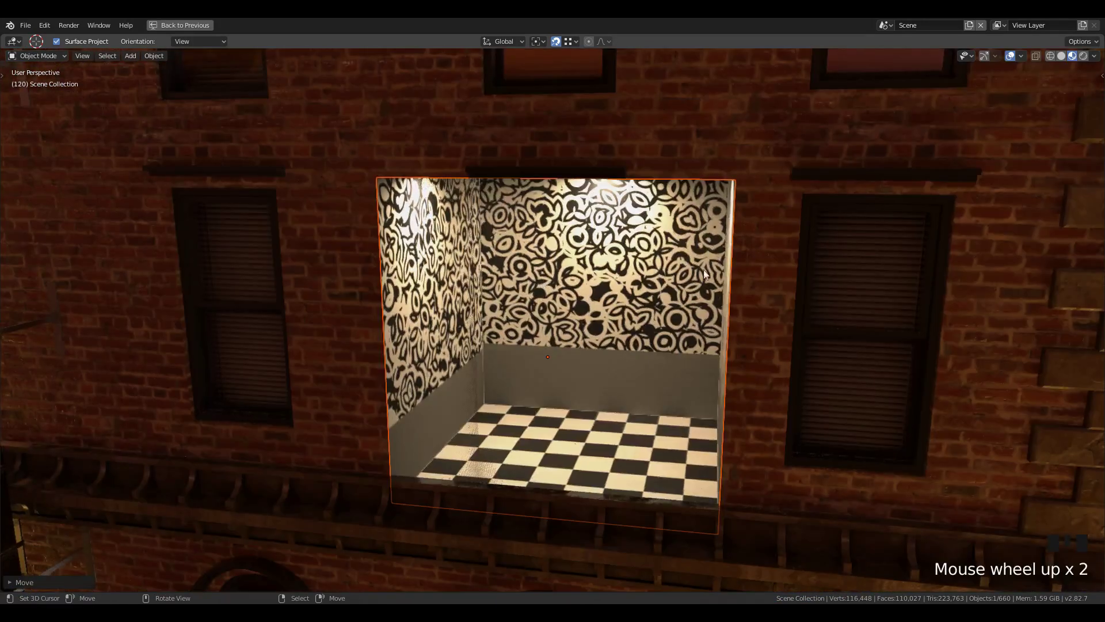
pyautogui.press('z')
pyautogui.press('g')
pyautogui.click(364, 144)
pyautogui.press('z')
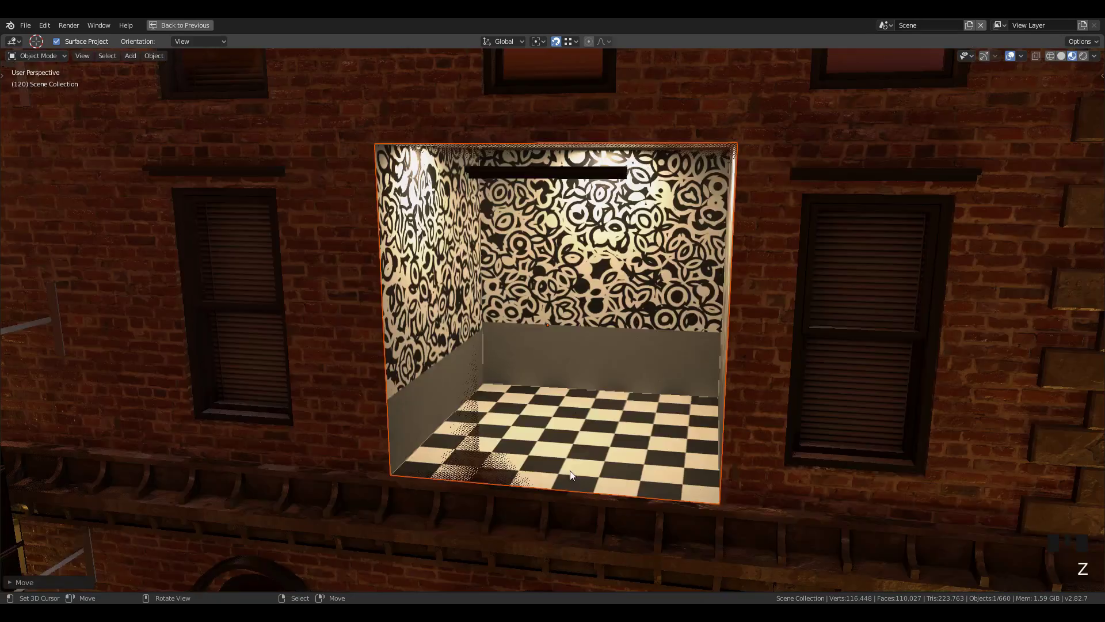
# Turn off snapping and push the room plane about 0.1 m along global X, between the window frame and the blinds
pyautogui.hotkey('shift', 'Tab')
pyautogui.press('g')
pyautogui.press('x')
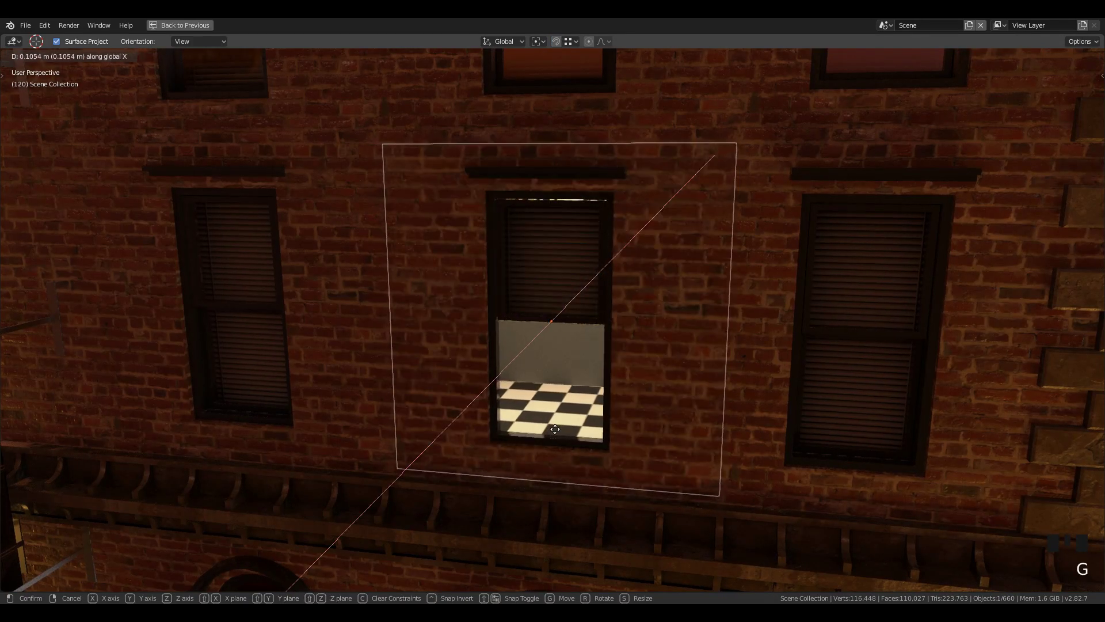
pyautogui.click(556, 426)
pyautogui.scroll(2, 557, 424)
pyautogui.scroll(1, 557, 425)
pyautogui.scroll(-1, 557, 425)
pyautogui.press('g')
pyautogui.press('x')
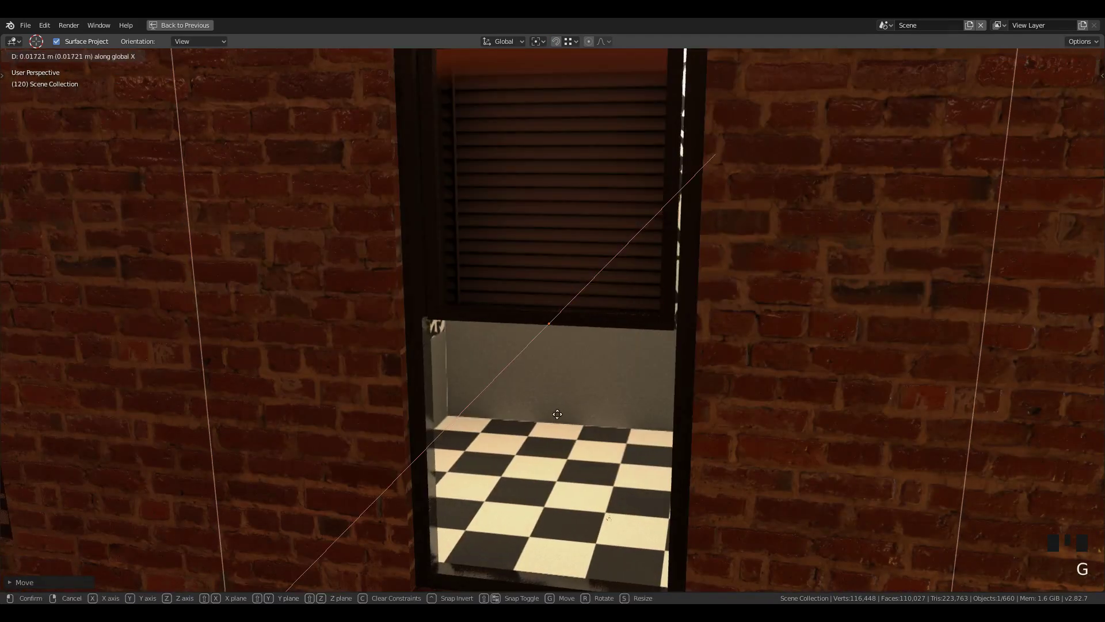
pyautogui.click(551, 417)
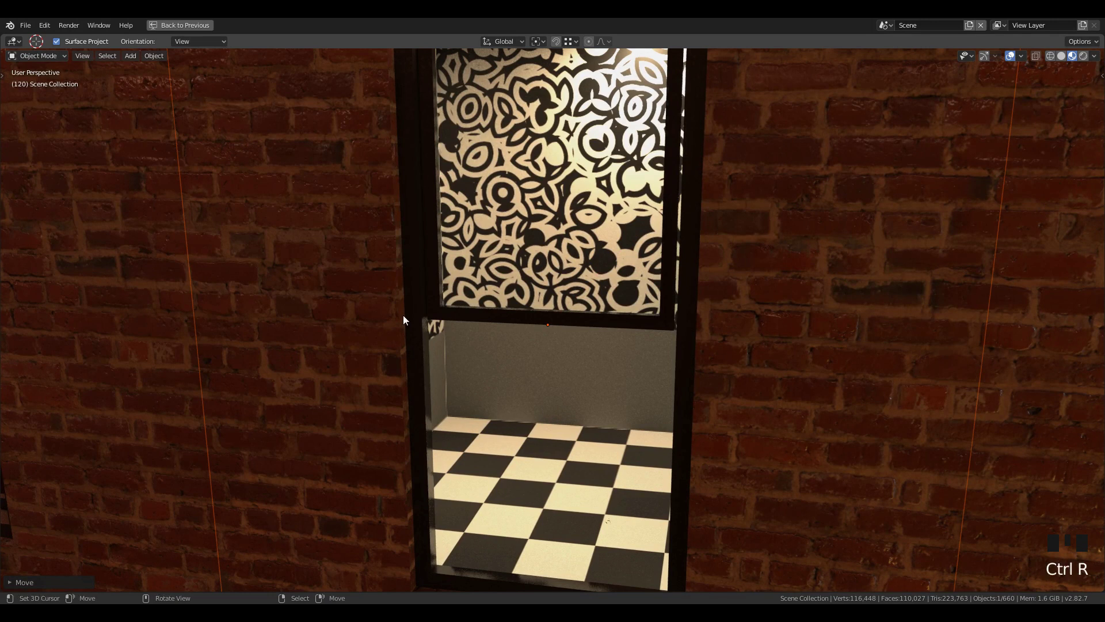
# Isolate the room plane, add a horizontal loop cut across its middle, and return to the full scene
pyautogui.press('/')
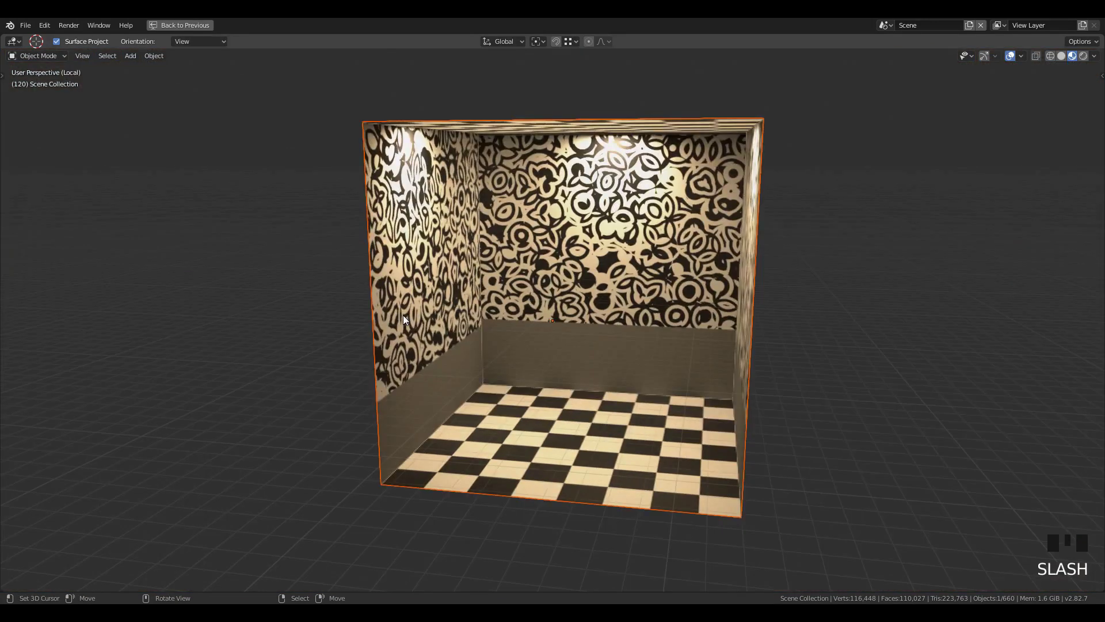
pyautogui.rightClick(399, 313)
pyautogui.press('Tab')
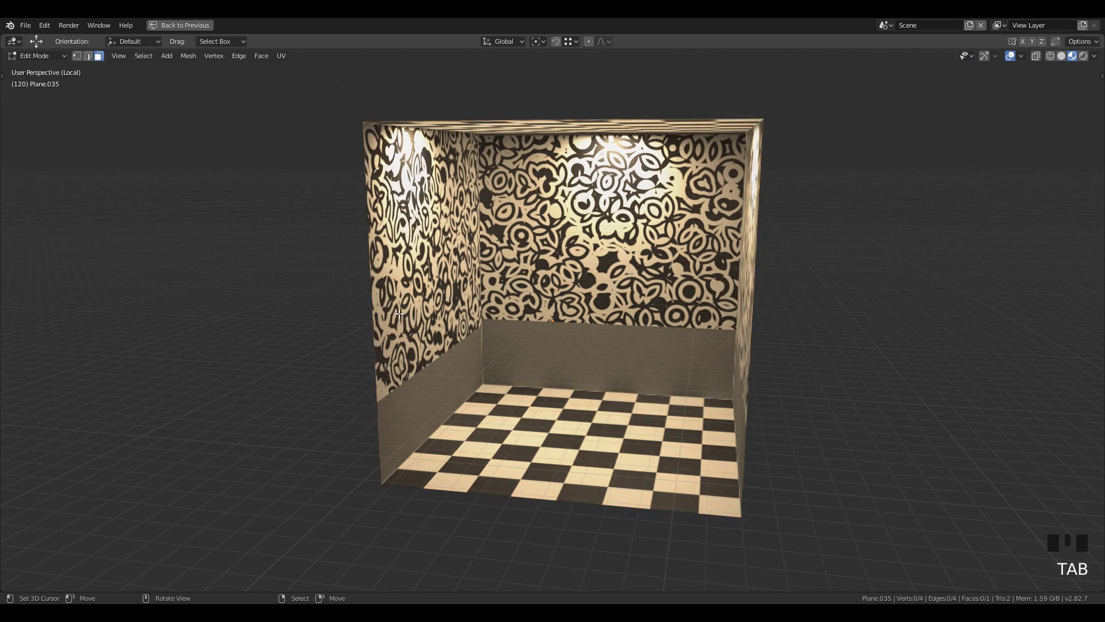
pyautogui.press('a')
pyautogui.hotkey('ctrl', 'r')
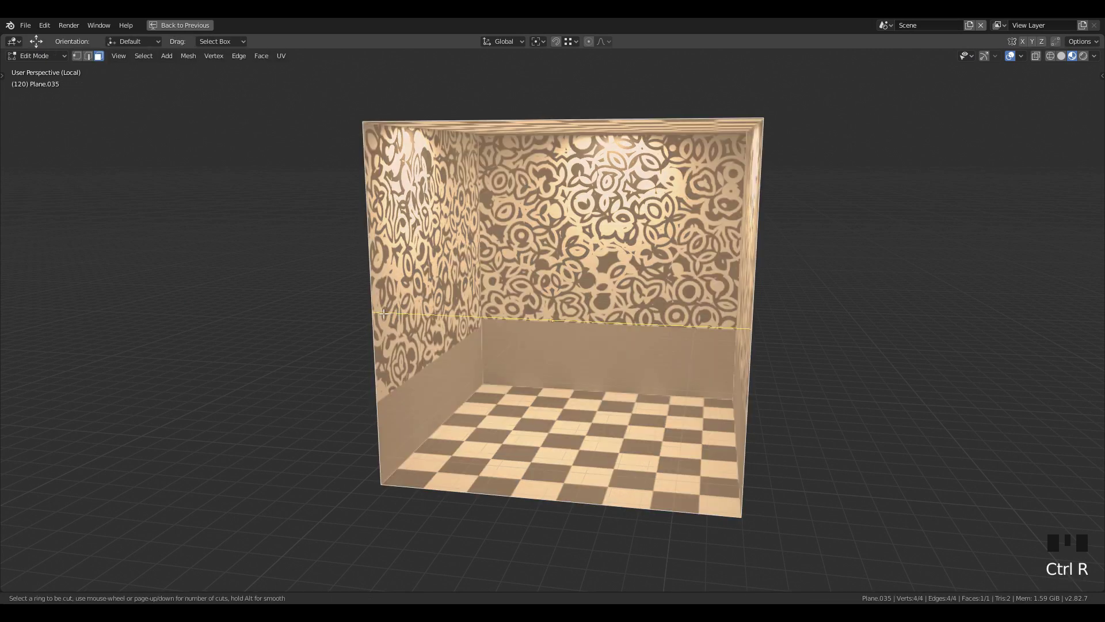
pyautogui.click(384, 313)
pyautogui.press('/')
# Slide the plane's new edge slightly to line up with the window's middle rail
pyautogui.scroll(6, 562, 363)
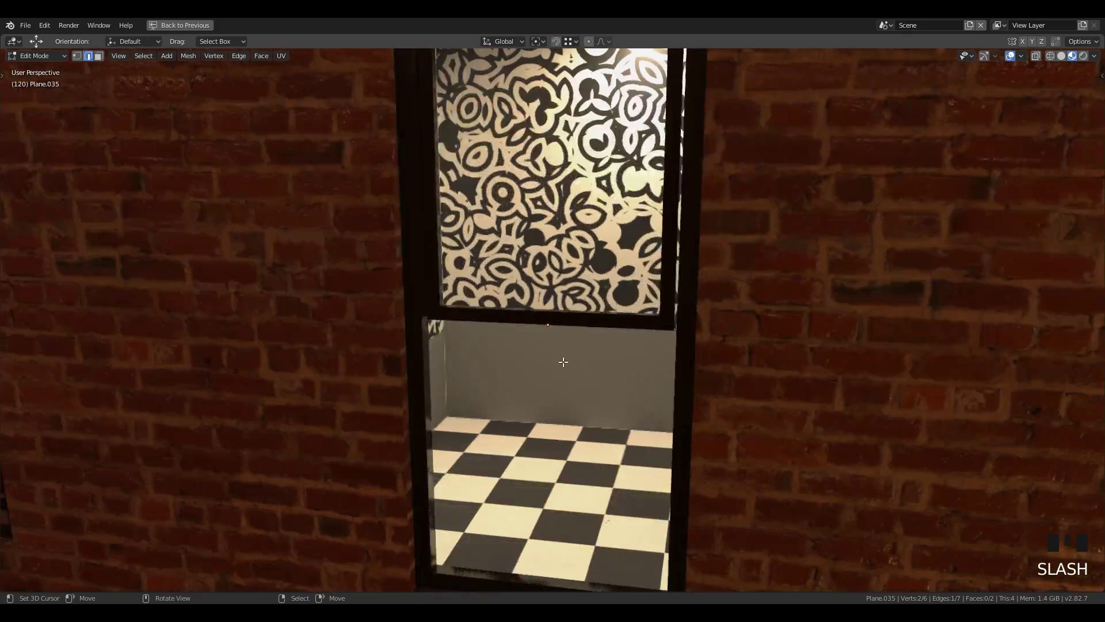
pyautogui.moveTo(562, 365); pyautogui.dragTo(585, 385, button='middle')
pyautogui.press('g')
pyautogui.press('g')
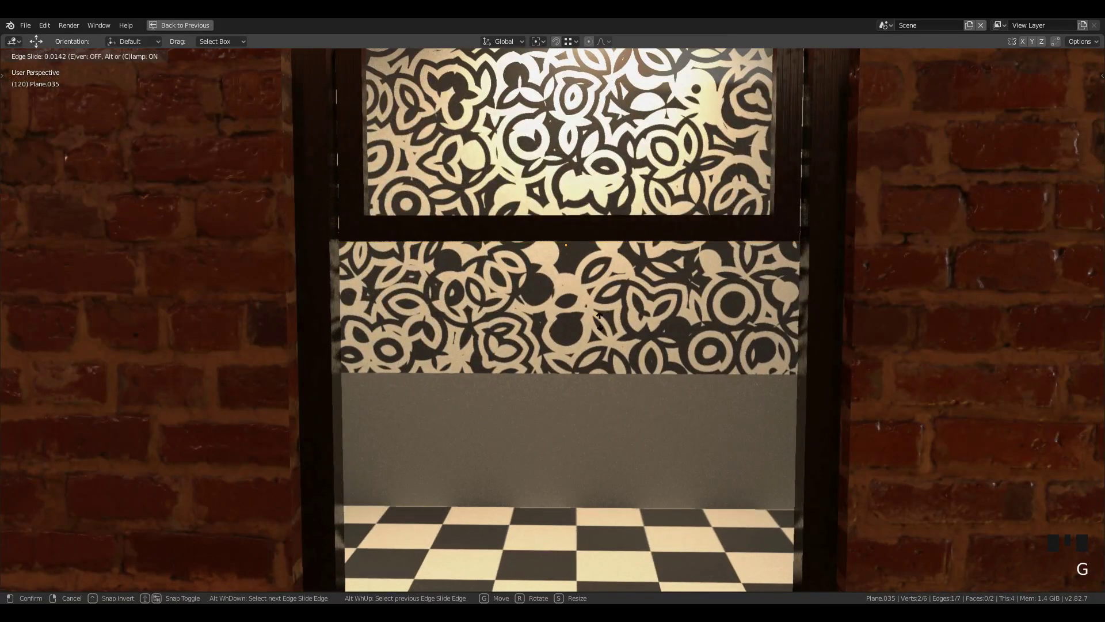
pyautogui.click(519, 261)
# Select the lower face of the room plane and split it from the upper face
pyautogui.click(100, 55)
pyautogui.rightClick(528, 372)
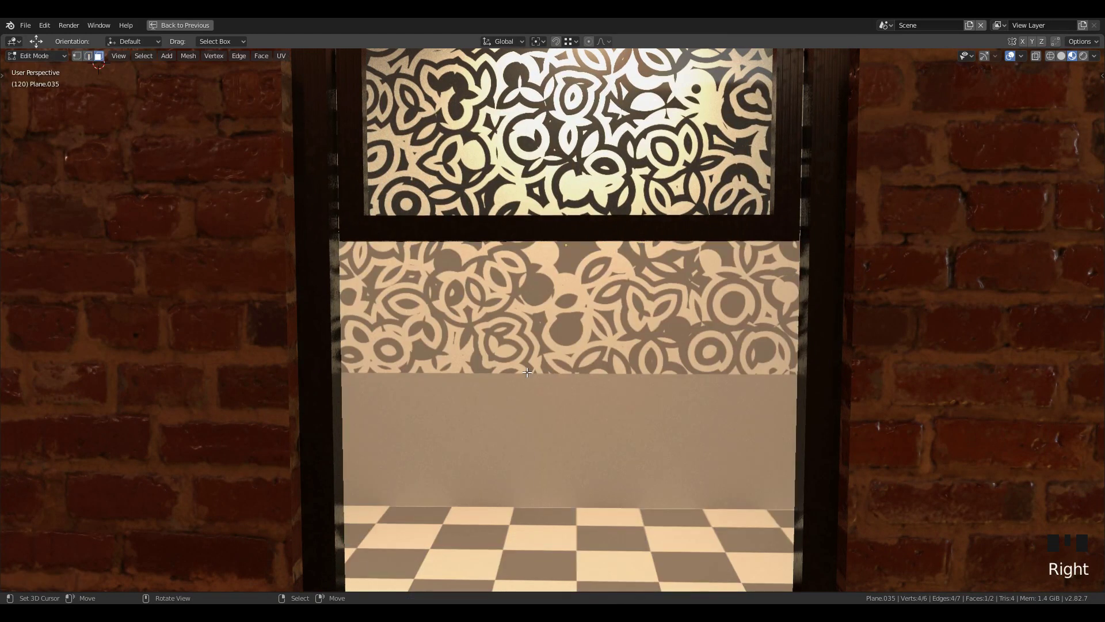
pyautogui.press('y')
pyautogui.scroll(-3, 527, 374)
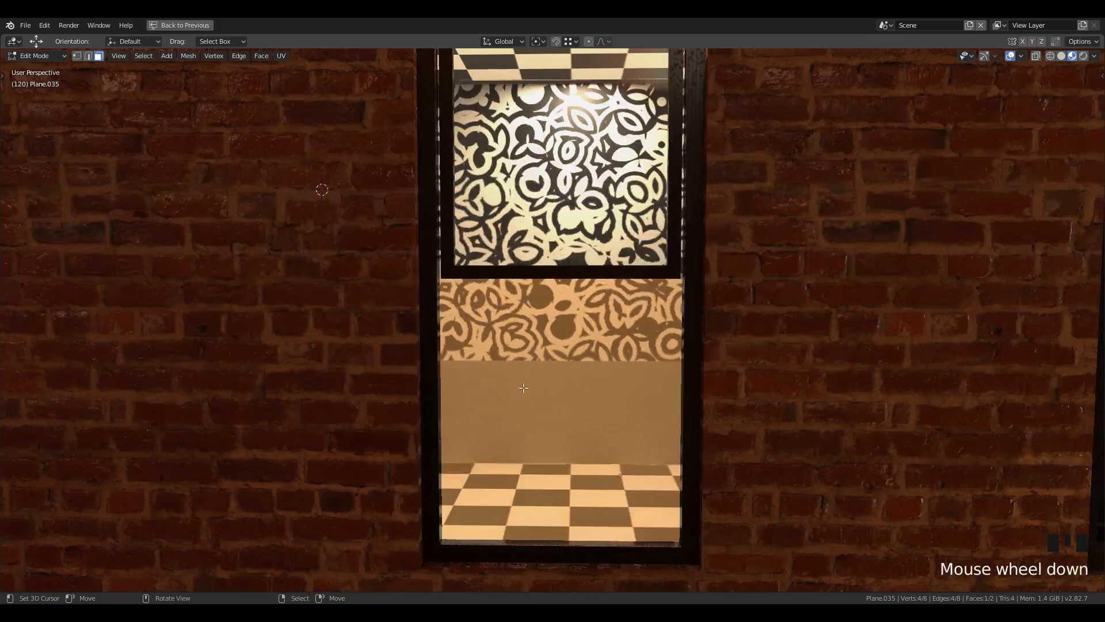
# Push the separated lower face about 0.04 m along global X to fit it behind the window's lower sash
pyautogui.moveTo(553, 432); pyautogui.dragTo(534, 432, button='middle')
pyautogui.press('g')
pyautogui.press('x')
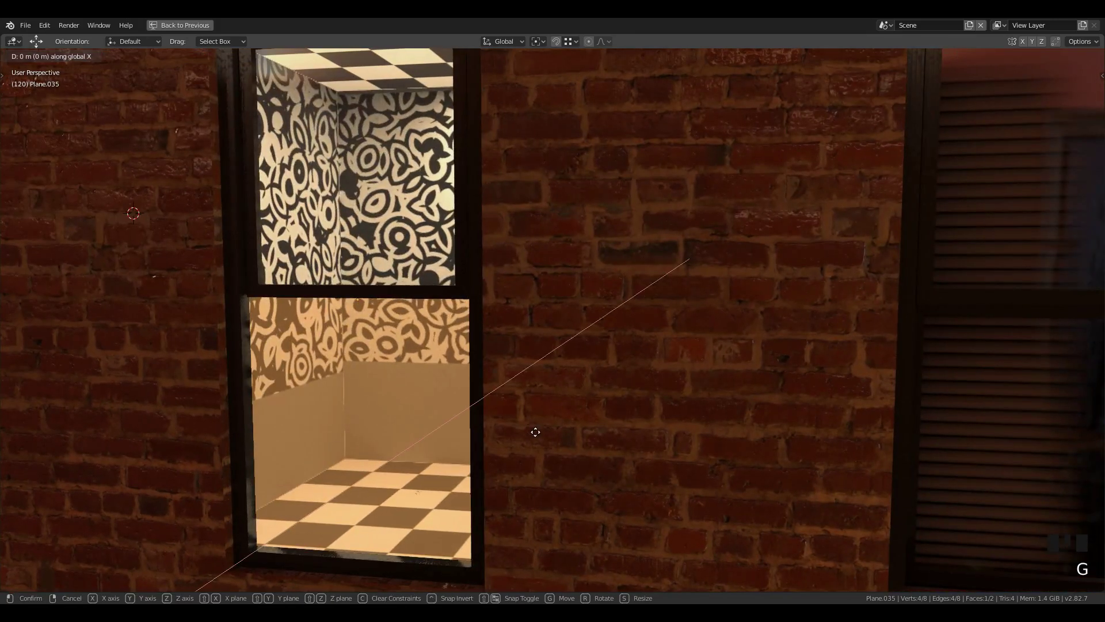
pyautogui.click(598, 405)
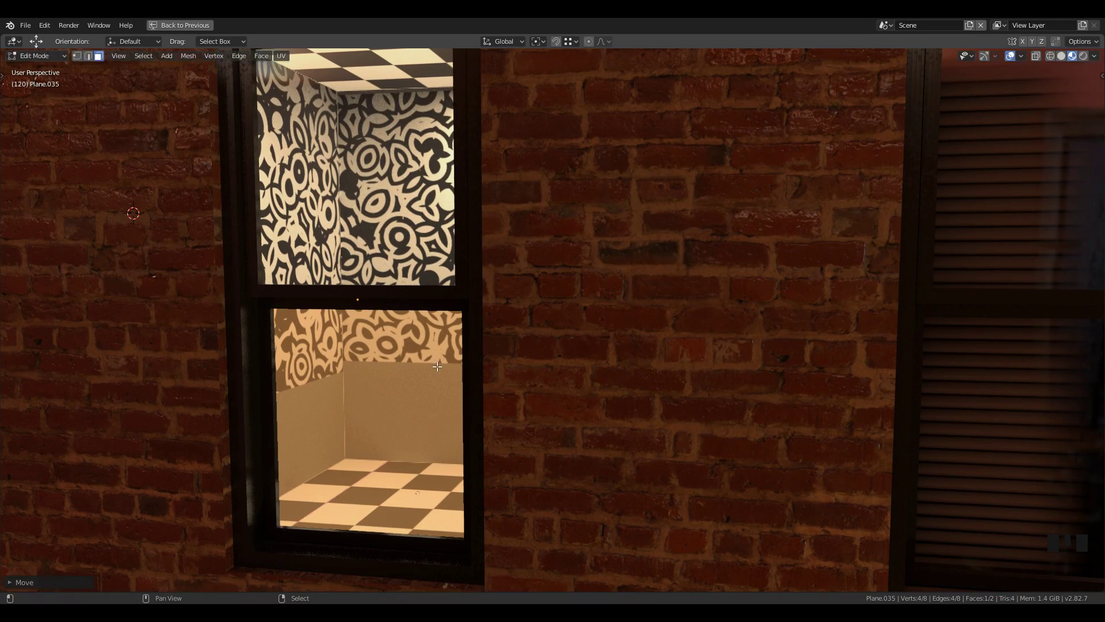
pyautogui.press('Tab')
# Fly around the building to examine how the fake interiors look in the windows from different angles
pyautogui.hotkey('shift', '`')
pyautogui.press('s')
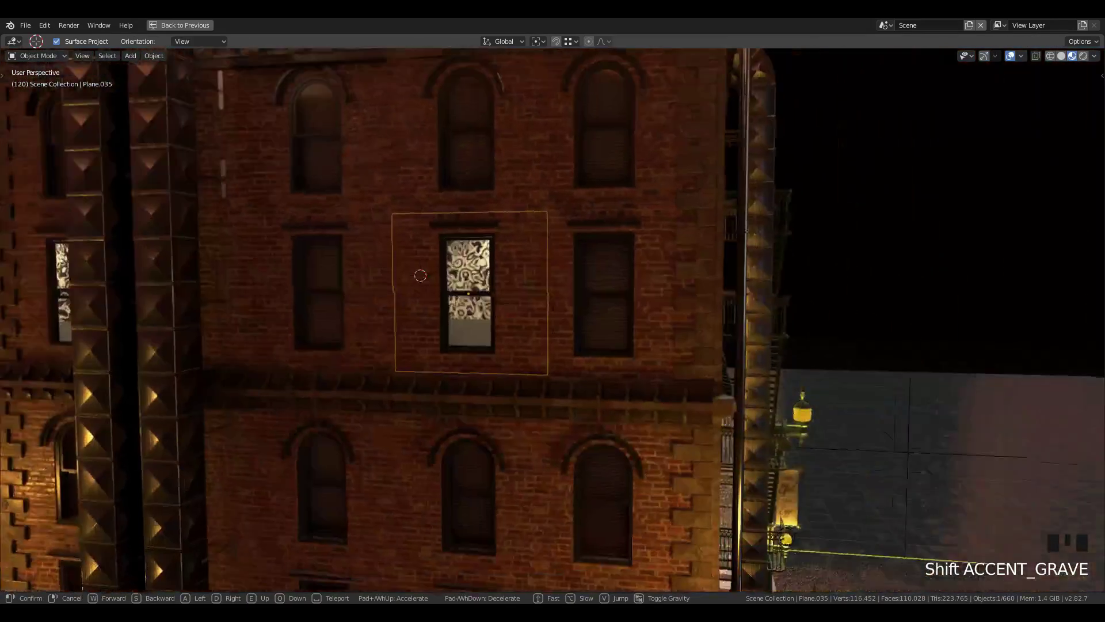
pyautogui.press('a')
pyautogui.press('w')
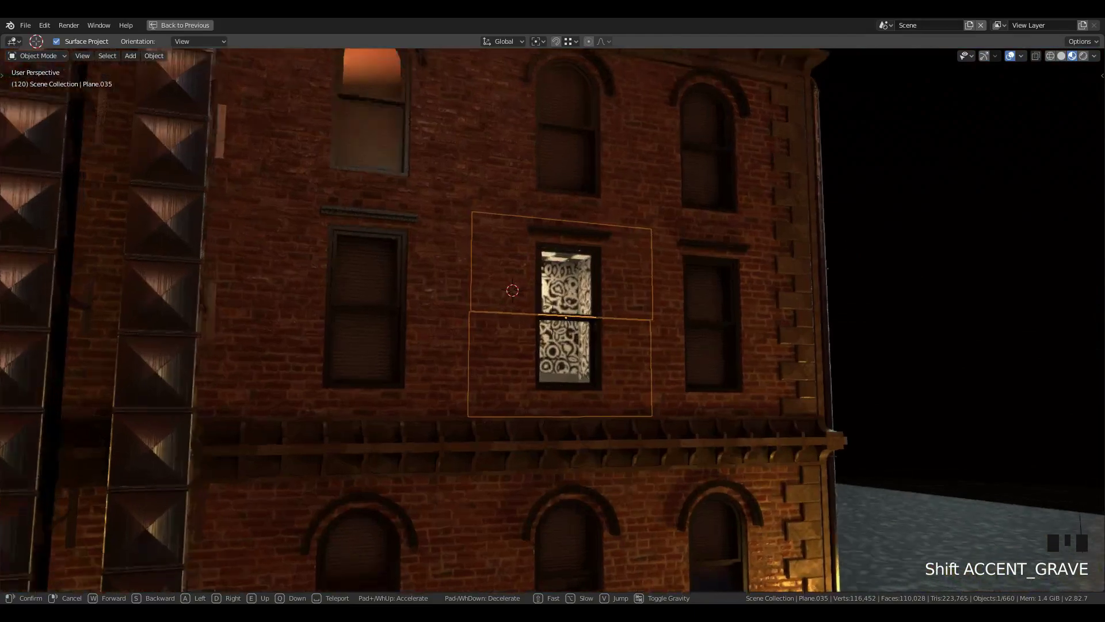
pyautogui.press('d')
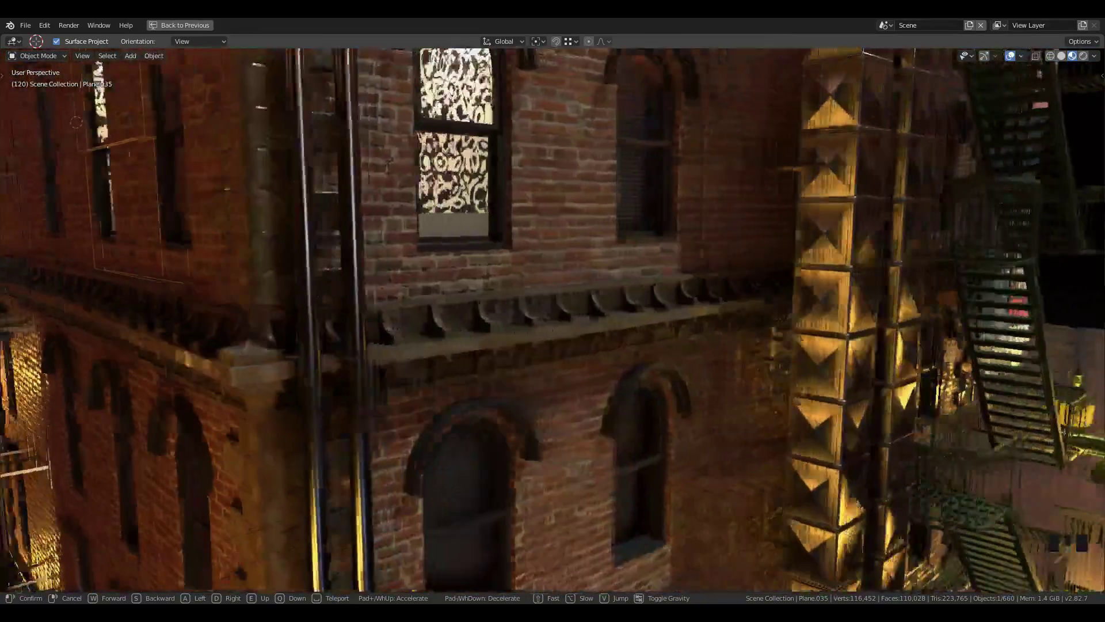
pyautogui.press('a')
pyautogui.press('a')
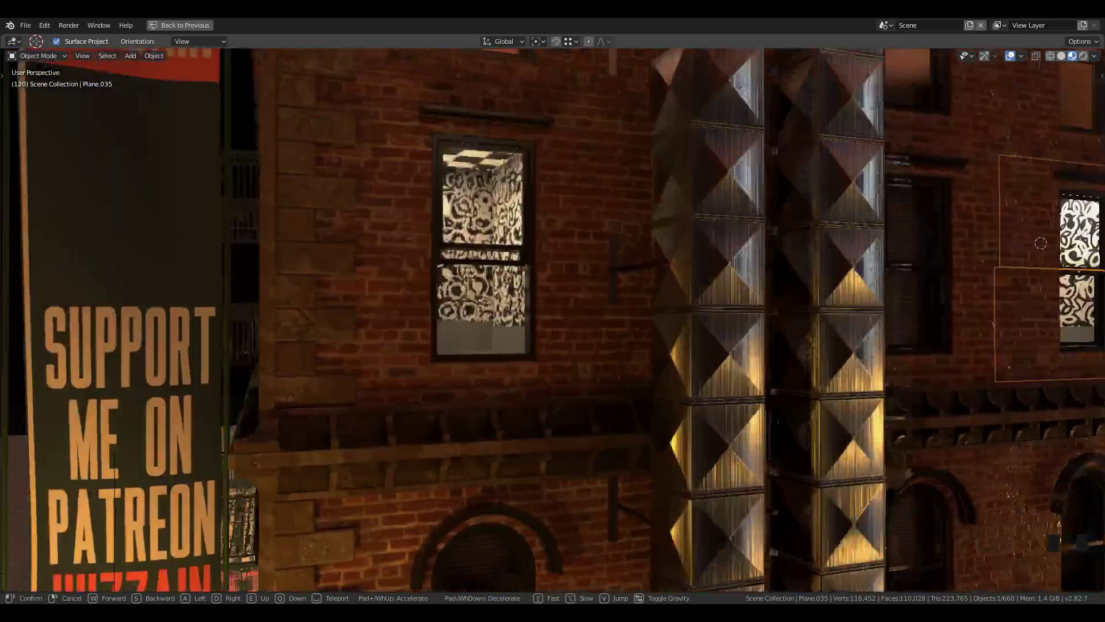
pyautogui.press('d')
pyautogui.click(653, 295)
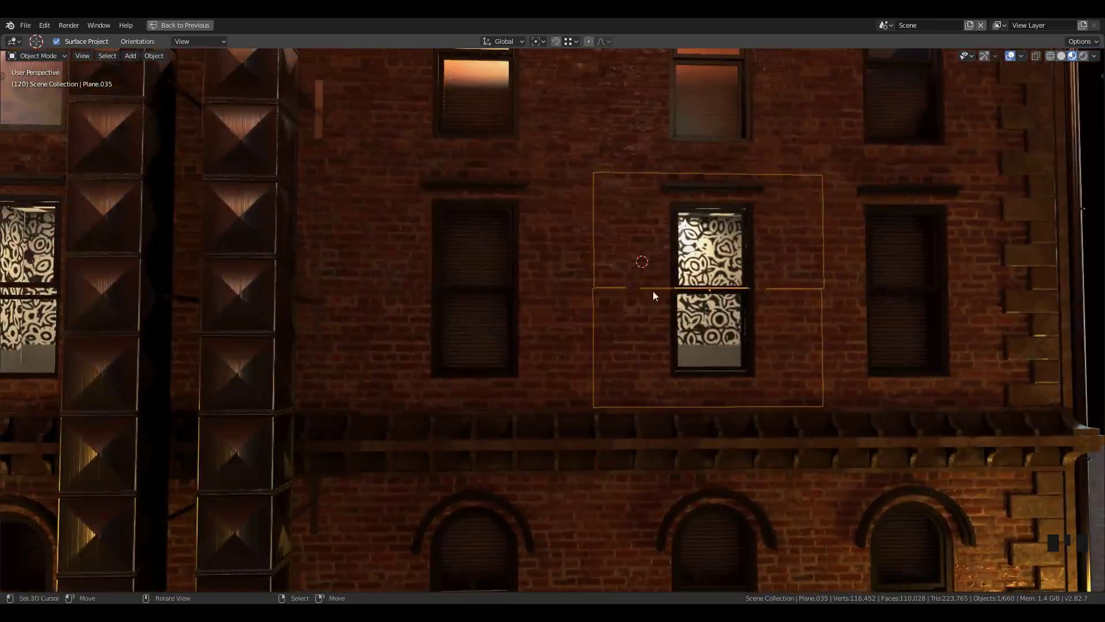
# Make a linked duplicate of the room plane along global X behind the neighbouring window on the same floor, with snapping turned on
pyautogui.hotkey('alt', 'd')
pyautogui.press('x')
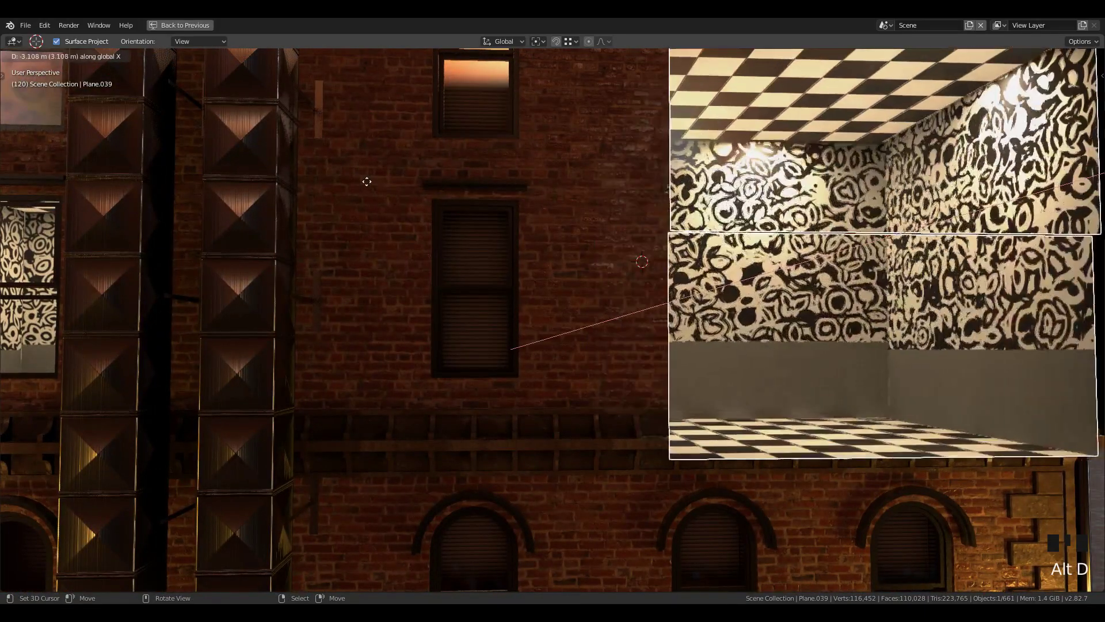
pyautogui.click(365, 180)
pyautogui.hotkey('shift', 'Tab')
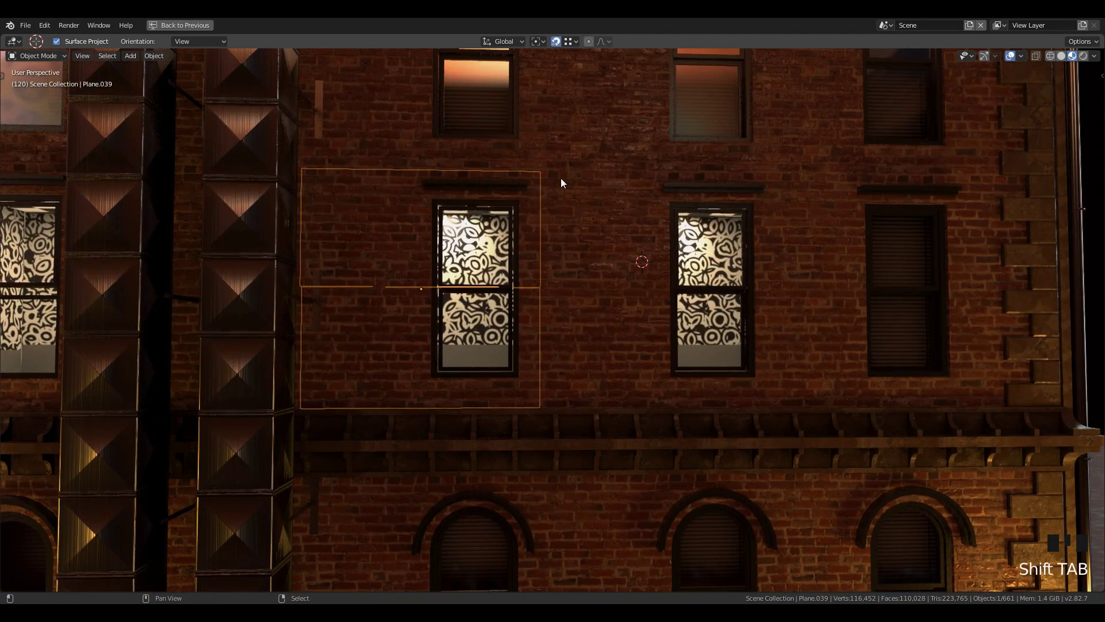
pyautogui.press('g')
pyautogui.press('x')
pyautogui.click(591, 171)
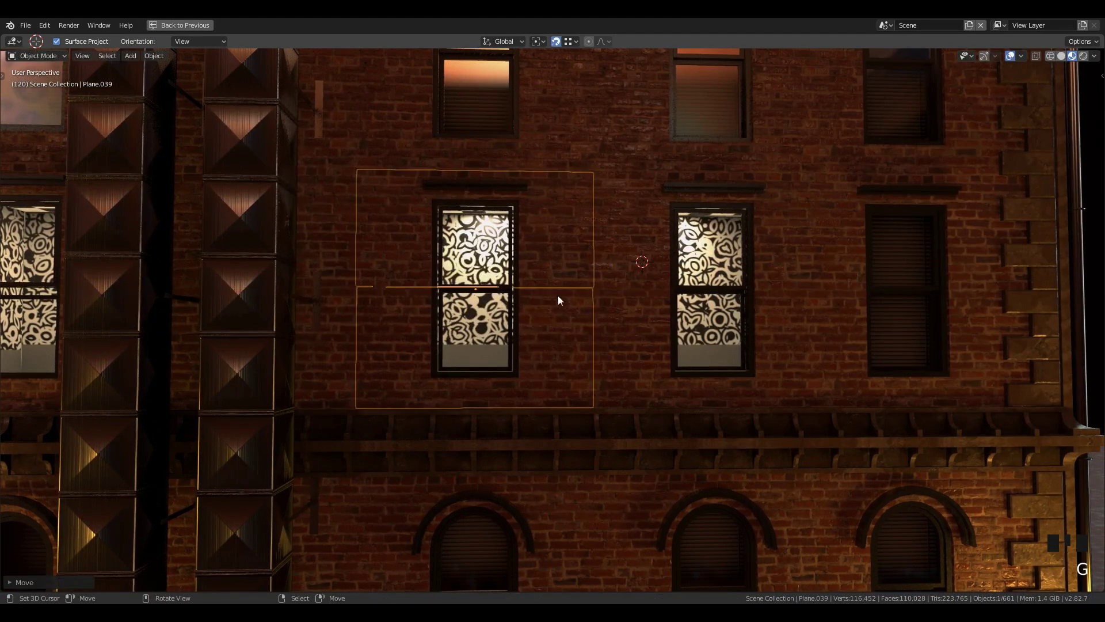
# Move the duplicated room plane down behind the arched window directly below on the next floor
pyautogui.scroll(-2, 570, 171)
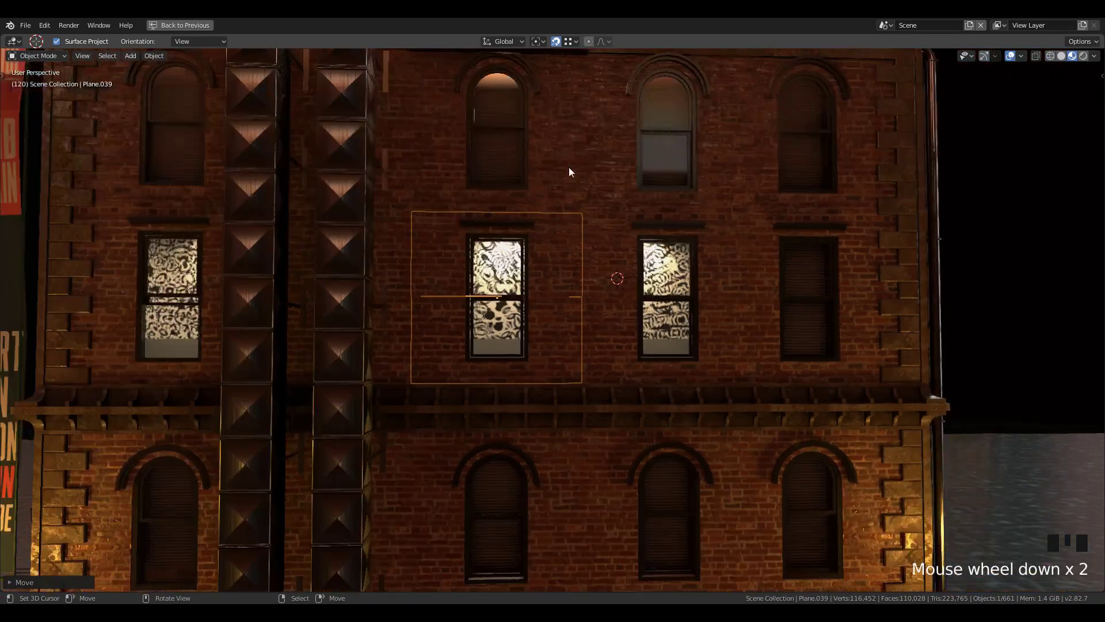
pyautogui.press('g')
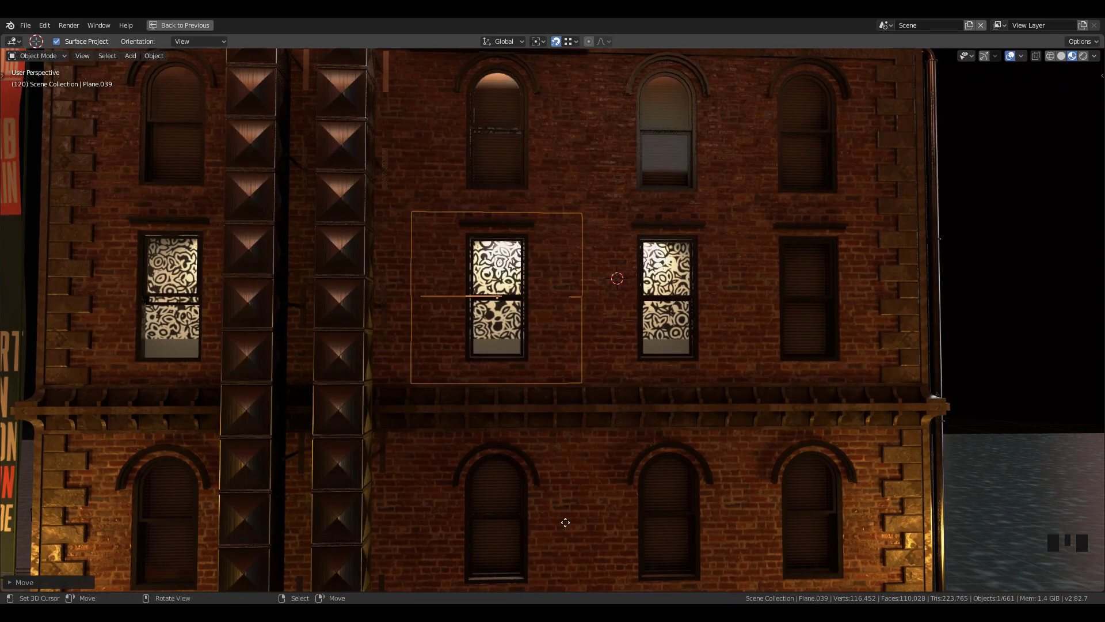
pyautogui.click(581, 589)
pyautogui.keyDown('shift'); pyautogui.moveTo(624, 414); pyautogui.dragTo(622, 317, button='middle'); pyautogui.keyUp('shift')
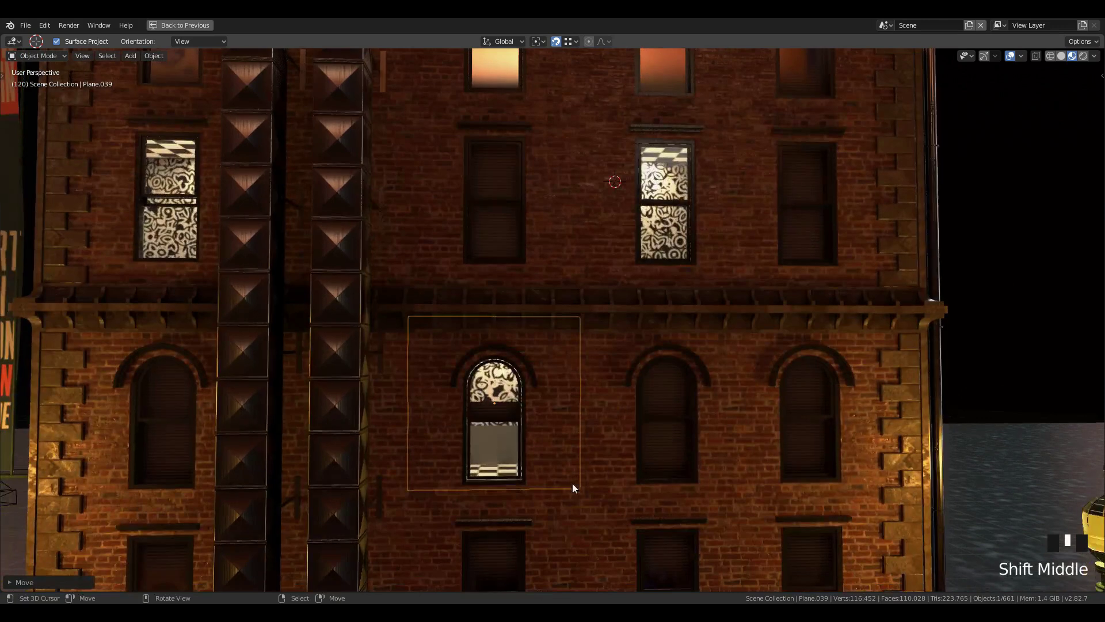
pyautogui.press('g')
pyautogui.press('z')
pyautogui.click(586, 499)
pyautogui.scroll(-2, 585, 499)
pyautogui.moveTo(586, 498); pyautogui.dragTo(585, 485, button='middle')
pyautogui.press('a')
pyautogui.press('a')
pyautogui.press('a')
pyautogui.moveTo(414, 497); pyautogui.dragTo(702, 464, button='middle')
pyautogui.keyDown('shift'); pyautogui.moveTo(702, 464); pyautogui.dragTo(647, 334, button='middle'); pyautogui.keyUp('shift')
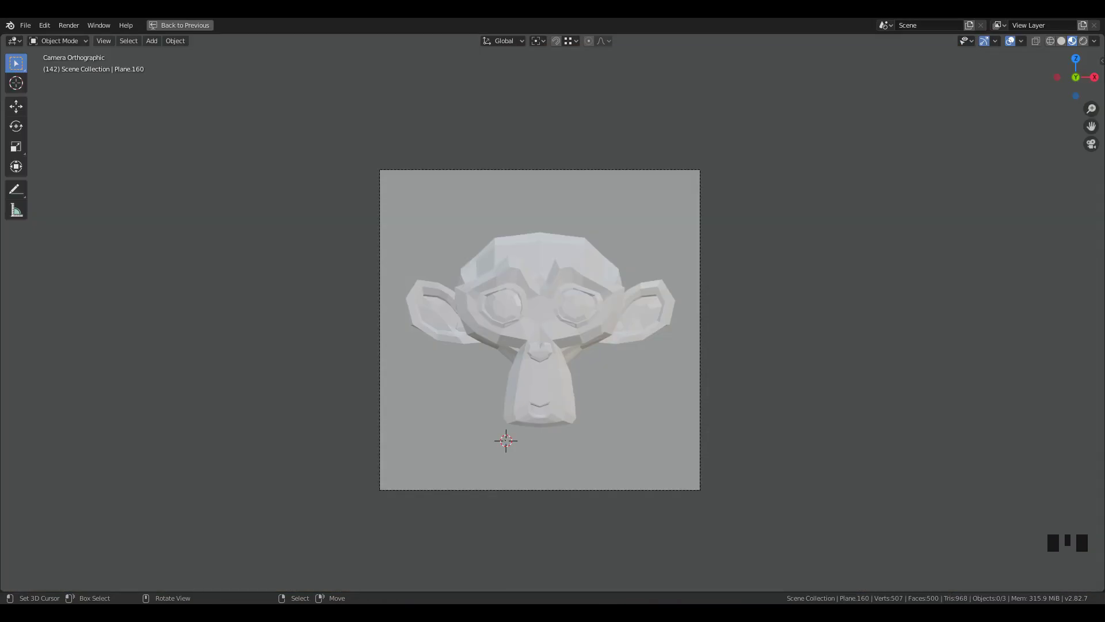
# Leave the camera view, display the scene in solid shading and select the monkey head
pyautogui.scroll(-2, 723, 474)
pyautogui.moveTo(723, 474); pyautogui.dragTo(618, 455, button='middle')
pyautogui.scroll(-7, 747, 471)
pyautogui.press('z')
pyautogui.click(751, 348)
pyautogui.moveTo(751, 348)
pyautogui.mouseDown(button='middle')
pyautogui.moveTo(624, 365)
pyautogui.moveTo(674, 388)
pyautogui.moveTo(737, 344)
pyautogui.moveTo(602, 333)
pyautogui.mouseUp(button='middle')
pyautogui.rightClick(612, 271)
# Try smooth shading on the monkey head and set it back to flat shading
pyautogui.press('w')
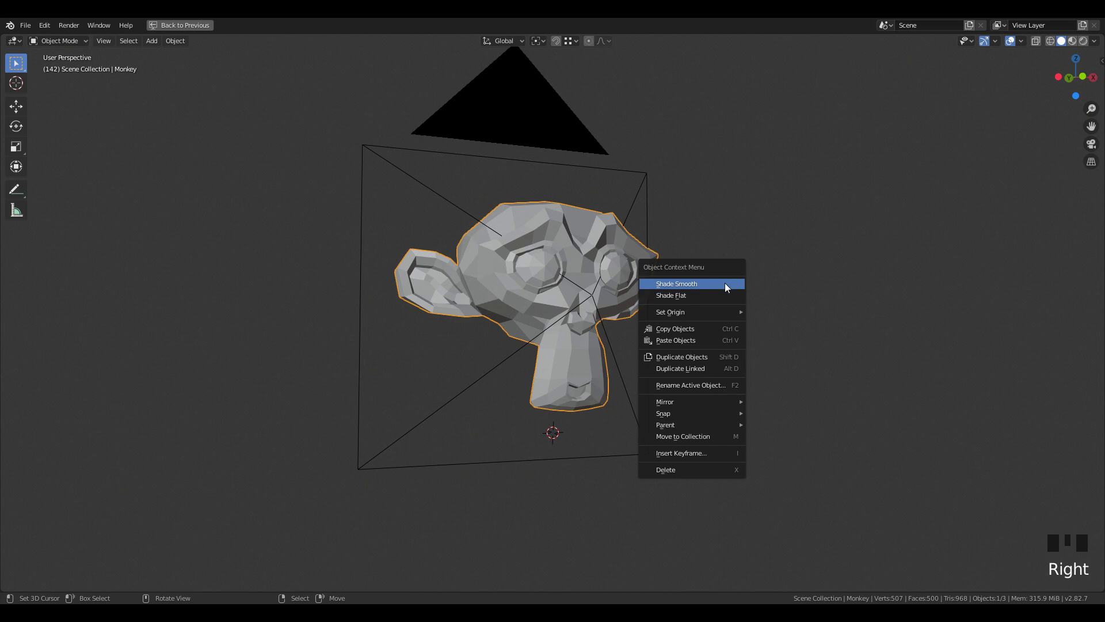
pyautogui.click(725, 285)
pyautogui.moveTo(761, 330); pyautogui.dragTo(691, 267, button='middle')
pyautogui.press('w')
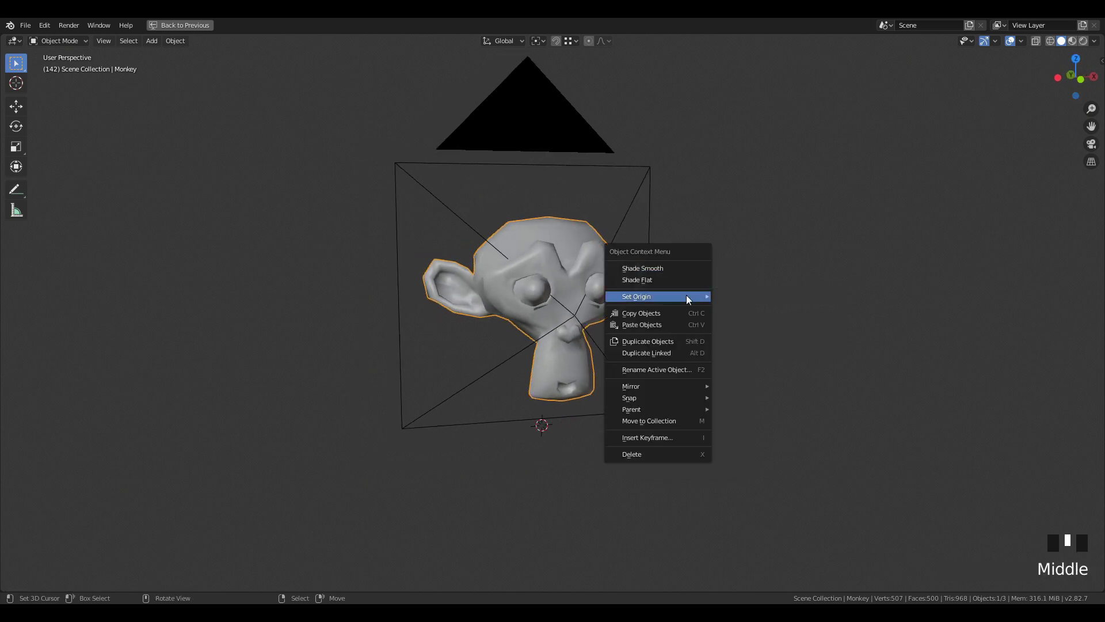
pyautogui.click(691, 281)
pyautogui.scroll(3, 713, 334)
pyautogui.moveTo(722, 381); pyautogui.dragTo(679, 396, button='middle')
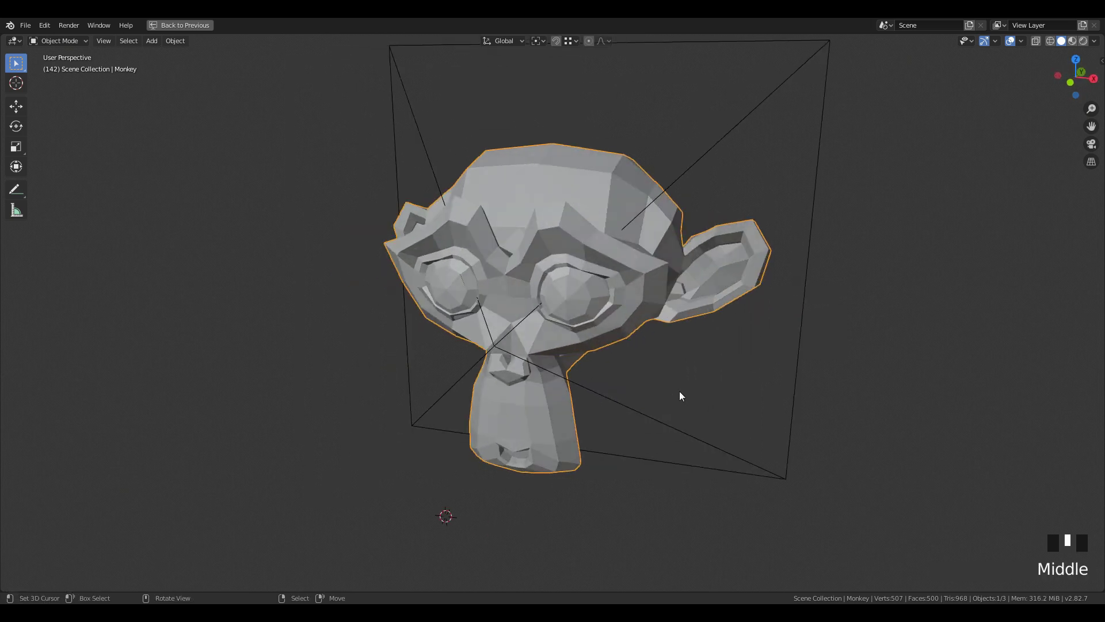
pyautogui.scroll(-2, 679, 396)
# Restore the full workspace layout and view the monkey and camera from above in orthographic projection, turned a quarter turn
pyautogui.hotkey('ctrl', 'space')
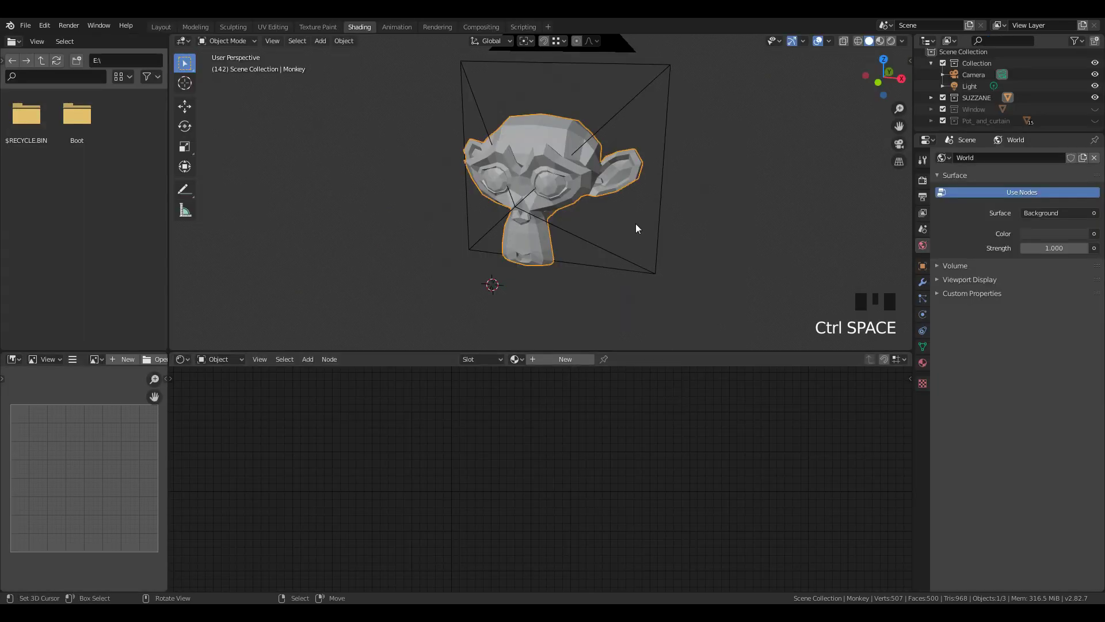
pyautogui.scroll(-1, 633, 230)
pyautogui.moveTo(616, 251); pyautogui.dragTo(630, 215, button='middle')
pyautogui.scroll(2, 662, 202)
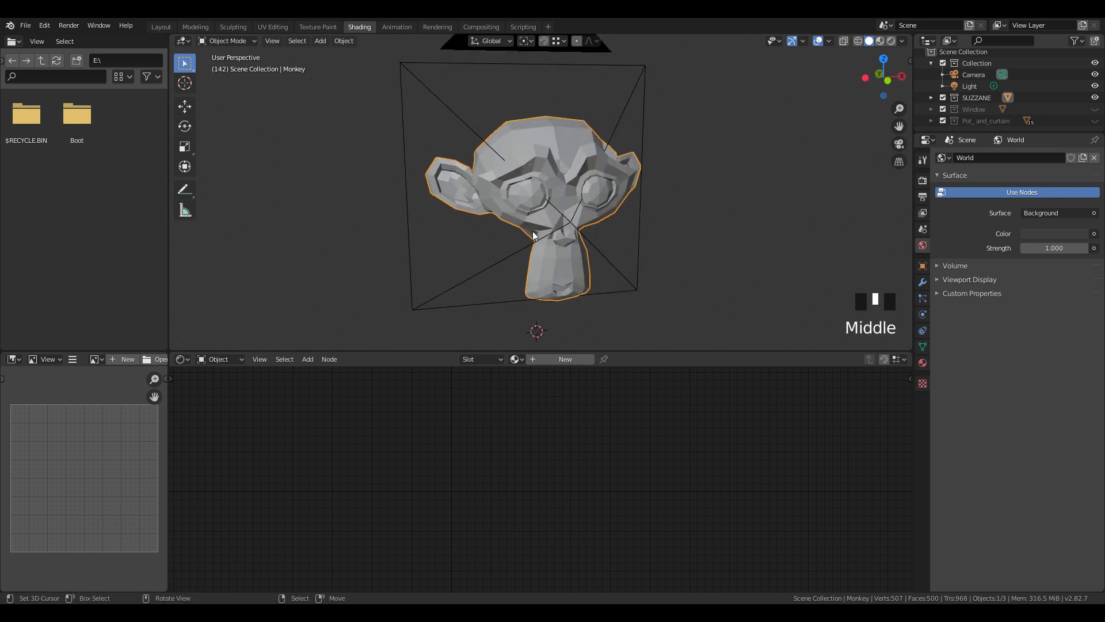
pyautogui.scroll(-1, 532, 230)
pyautogui.press('KP_7')
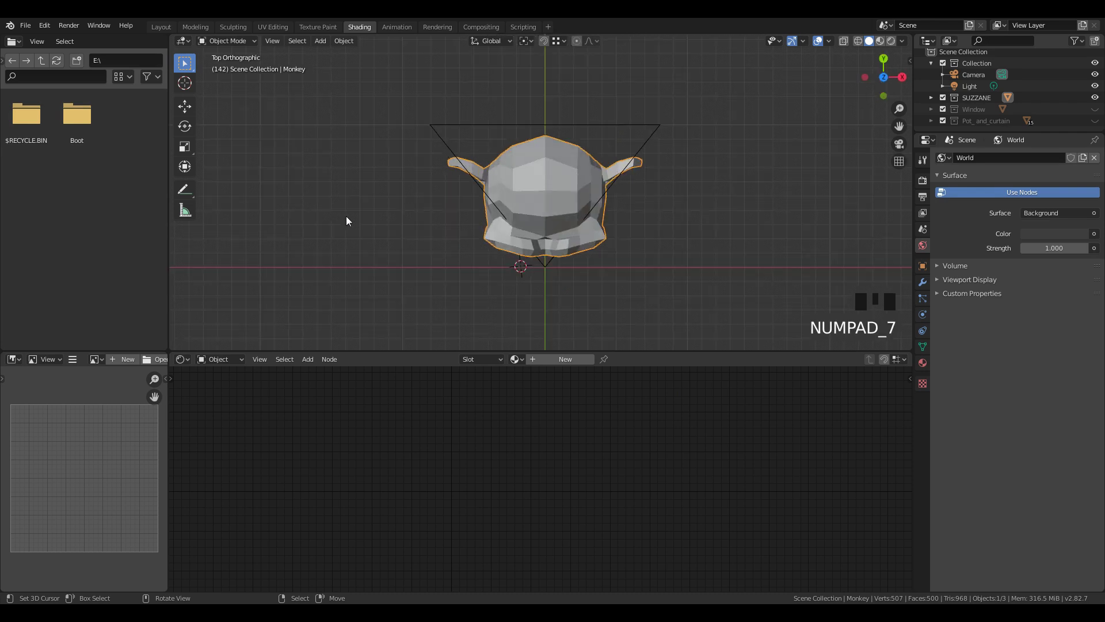
pyautogui.press('KP_4')
pyautogui.press('KP_4')
pyautogui.press('KP_4')
pyautogui.press('KP_4')
pyautogui.press('KP_4')
pyautogui.press('KP_4')
pyautogui.press('KP_4')
pyautogui.press('KP_4')
pyautogui.press('KP_4')
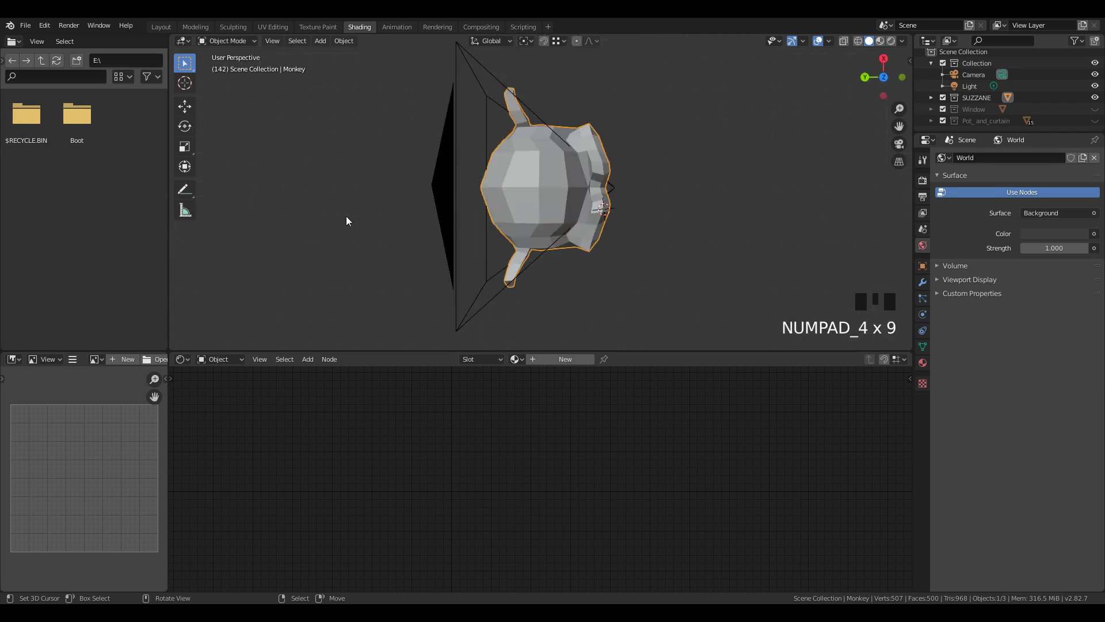
pyautogui.press('KP_5')
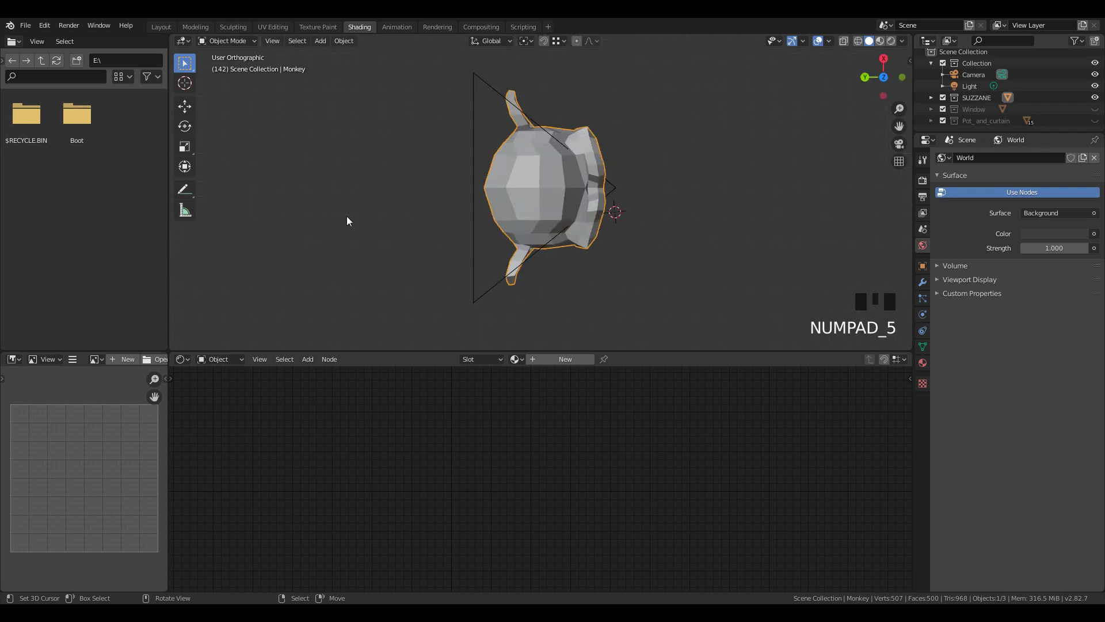
# Draw a straight annotation line from the camera through the monkey to the back of its head, and return to the selection tool
pyautogui.click(185, 189)
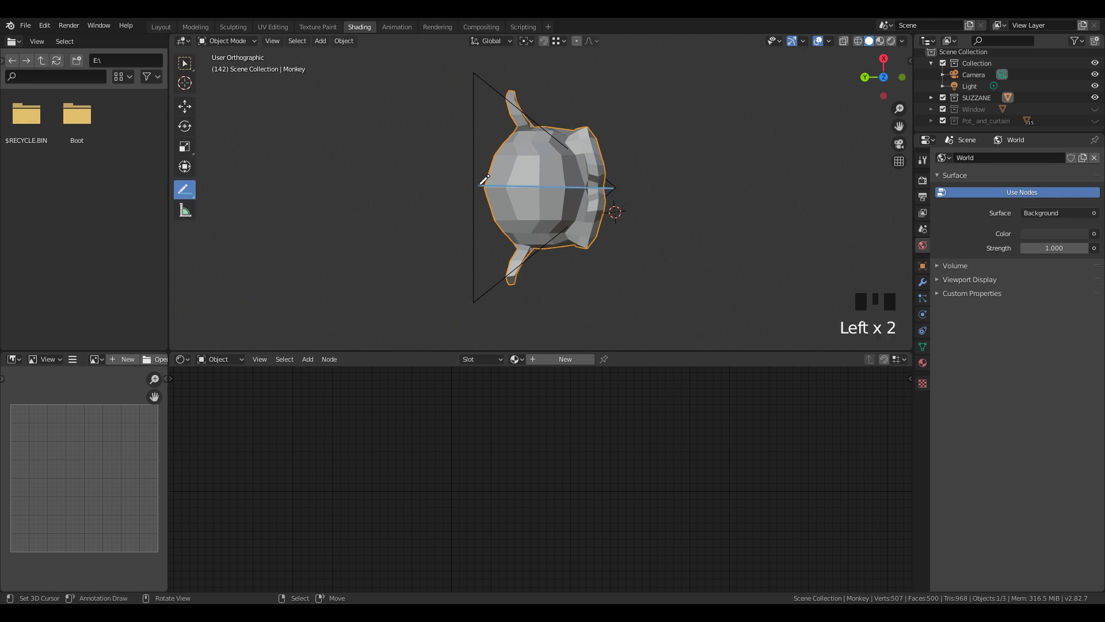
pyautogui.scroll(-3, 649, 284)
pyautogui.moveTo(649, 284); pyautogui.dragTo(447, 161, button='middle')
pyautogui.scroll(1, 313, 119)
pyautogui.scroll(1, 313, 119)
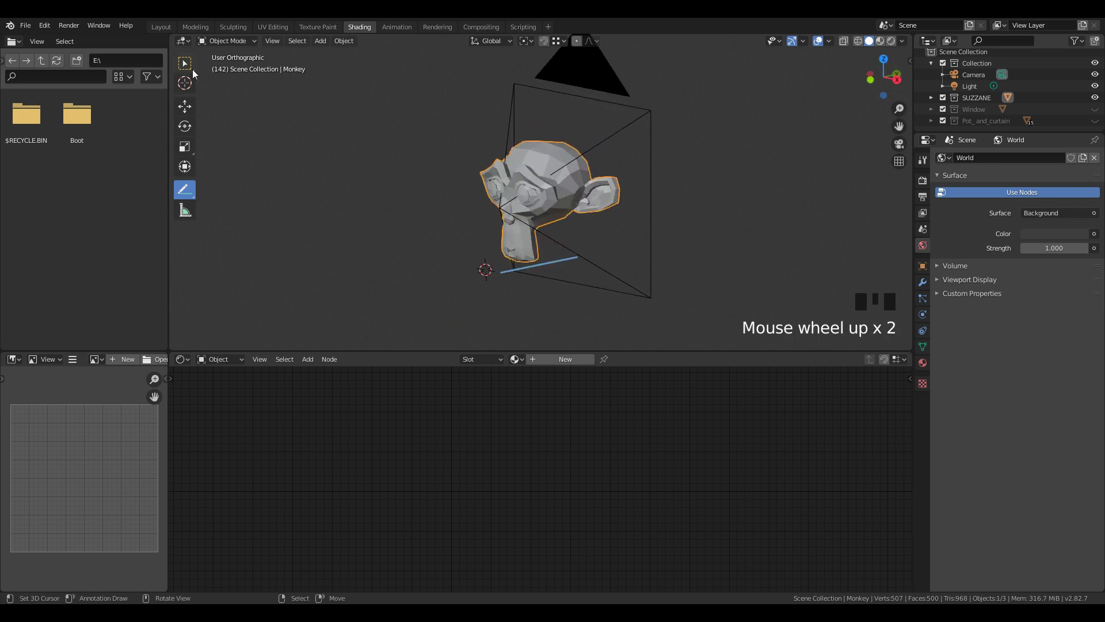
pyautogui.scroll(3, 528, 264)
pyautogui.moveTo(510, 228); pyautogui.dragTo(578, 226, button='middle')
pyautogui.scroll(2, 748, 190)
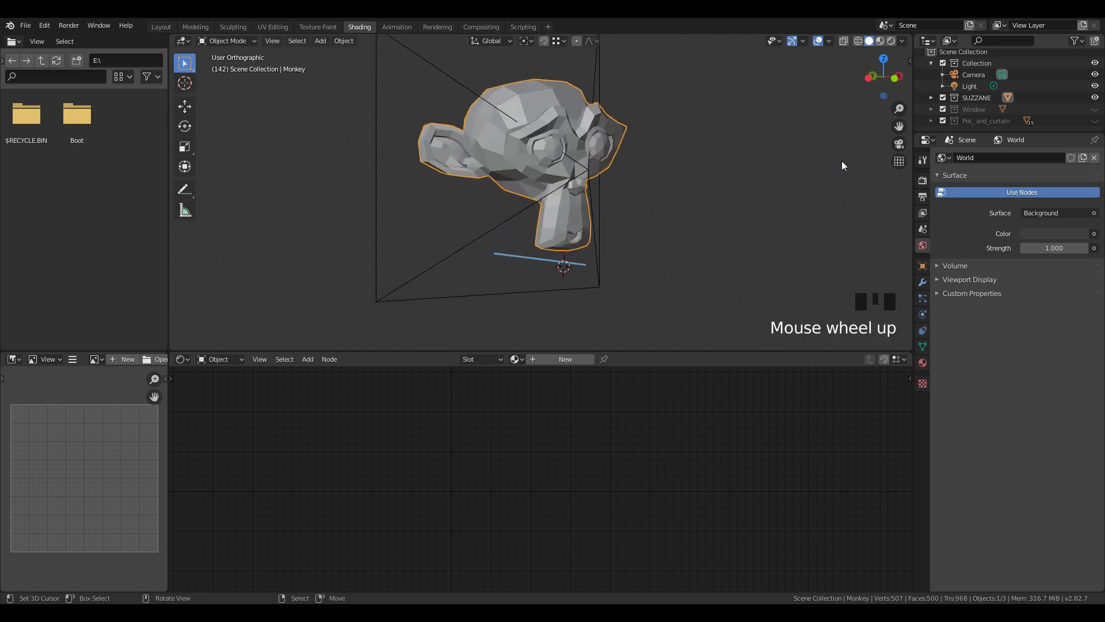
# Hide the SUZZANE collection and show the Pot_and_curtain collection
pyautogui.click(1095, 99)
pyautogui.click(1094, 120)
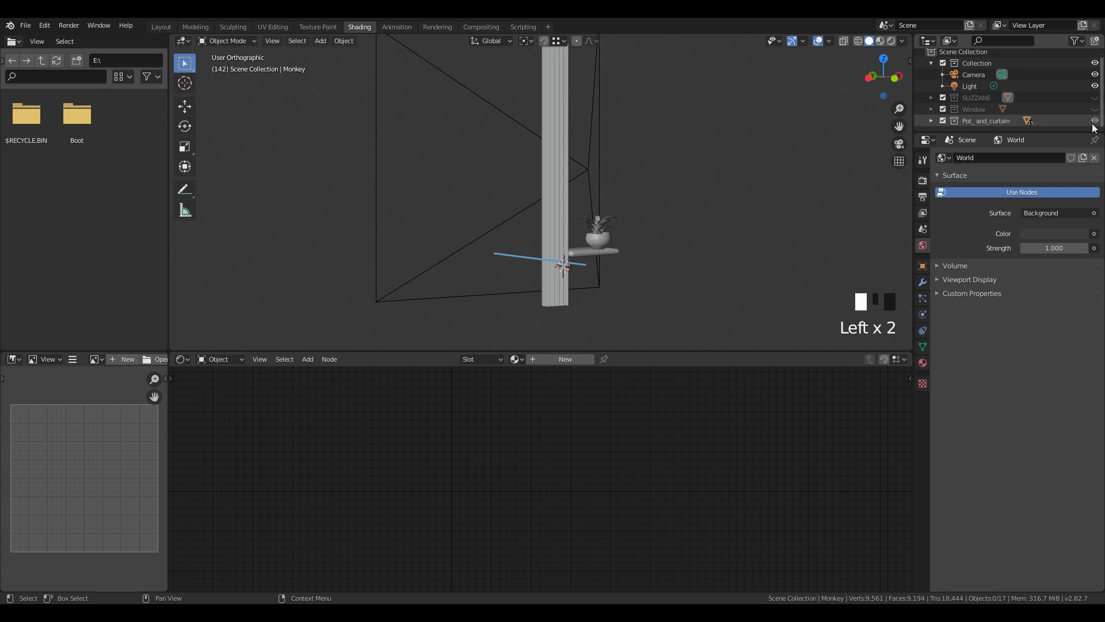
pyautogui.scroll(-2, 734, 207)
pyautogui.moveTo(734, 208); pyautogui.dragTo(570, 250, button='middle')
pyautogui.scroll(3, 585, 271)
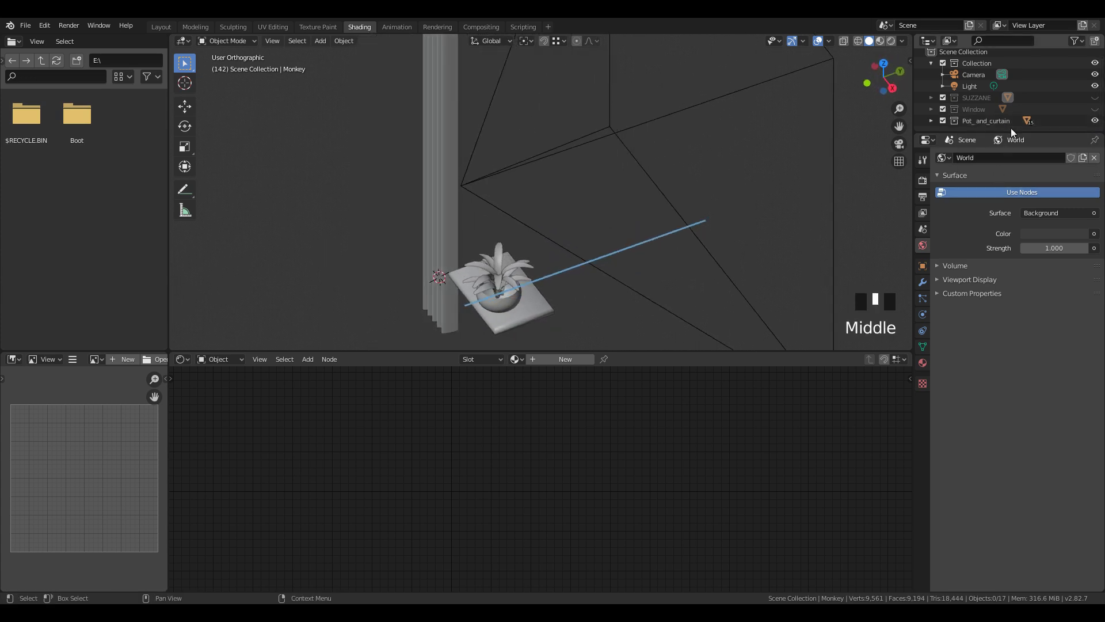
# Show the Window collection and maximize the 3D viewport around it
pyautogui.click(1095, 108)
pyautogui.scroll(-3, 443, 295)
pyautogui.moveTo(443, 296); pyautogui.dragTo(524, 253, button='middle')
pyautogui.hotkey('ctrl', 'space')
pyautogui.moveTo(641, 294)
pyautogui.mouseDown(button='middle')
pyautogui.moveTo(602, 345)
pyautogui.moveTo(646, 299)
pyautogui.moveTo(648, 318)
pyautogui.moveTo(715, 338)
pyautogui.moveTo(607, 331)
pyautogui.moveTo(661, 333)
pyautogui.moveTo(665, 353)
pyautogui.moveTo(648, 338)
pyautogui.moveTo(762, 400)
pyautogui.mouseUp(button='middle')
pyautogui.scroll(1, 607, 333)
pyautogui.scroll(3, 618, 333)
# Switch the viewport to material preview shading and perspective projection
pyautogui.press('z')
pyautogui.click(663, 350)
pyautogui.scroll(-3, 663, 352)
pyautogui.press('KP_5')
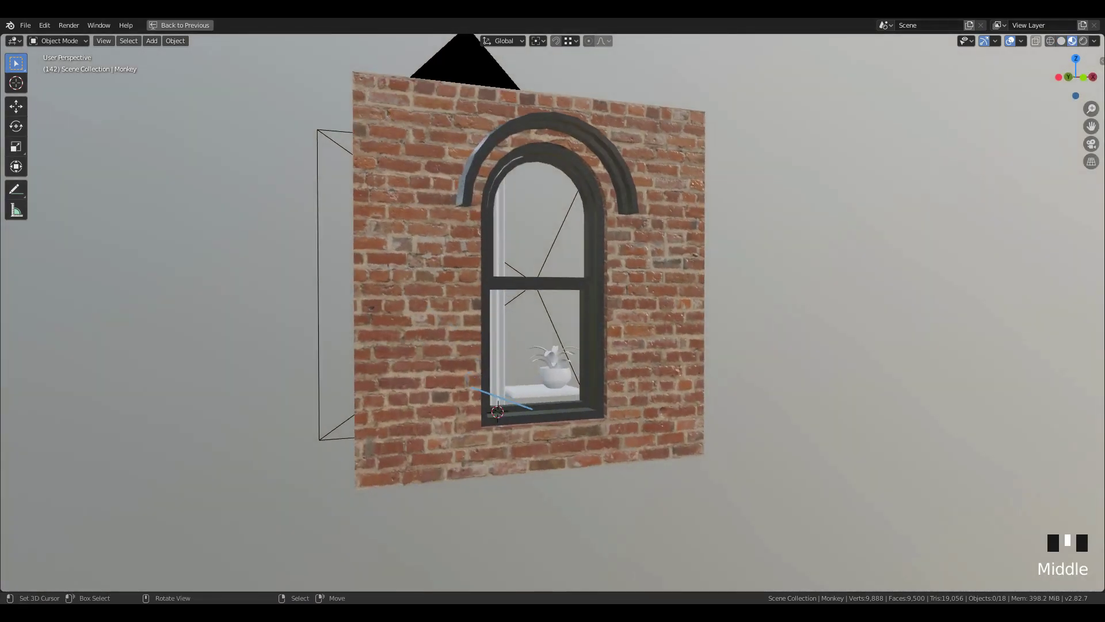
# Delete the brick wall with the arched window, keeping the curtain and plant pot
pyautogui.rightClick(603, 378)
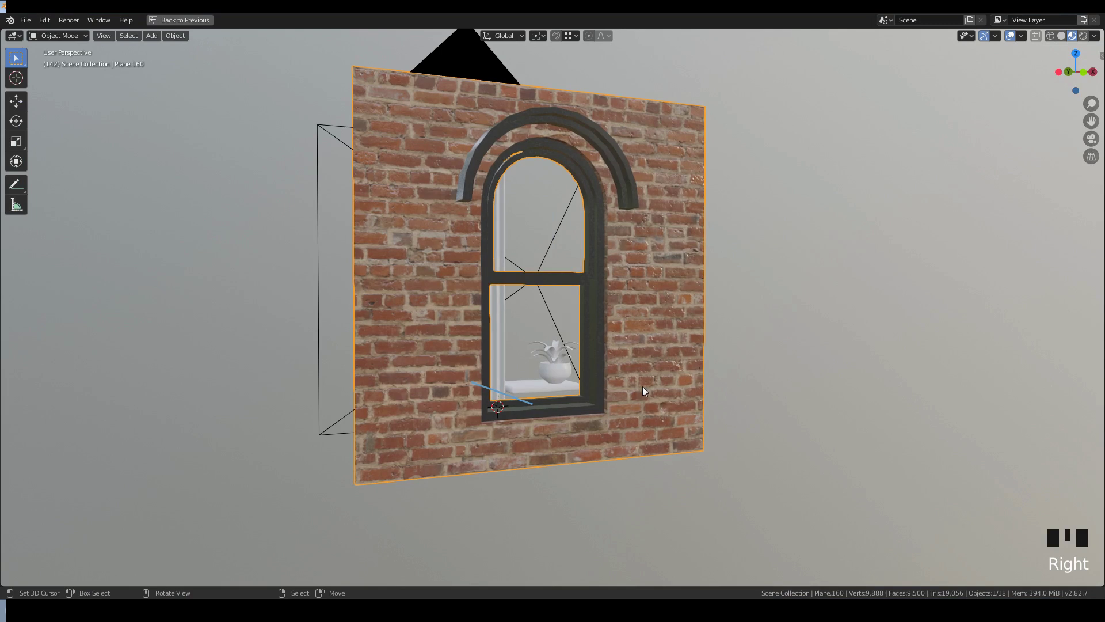
pyautogui.scroll(-2, 642, 385)
pyautogui.press('x')
pyautogui.click(644, 388)
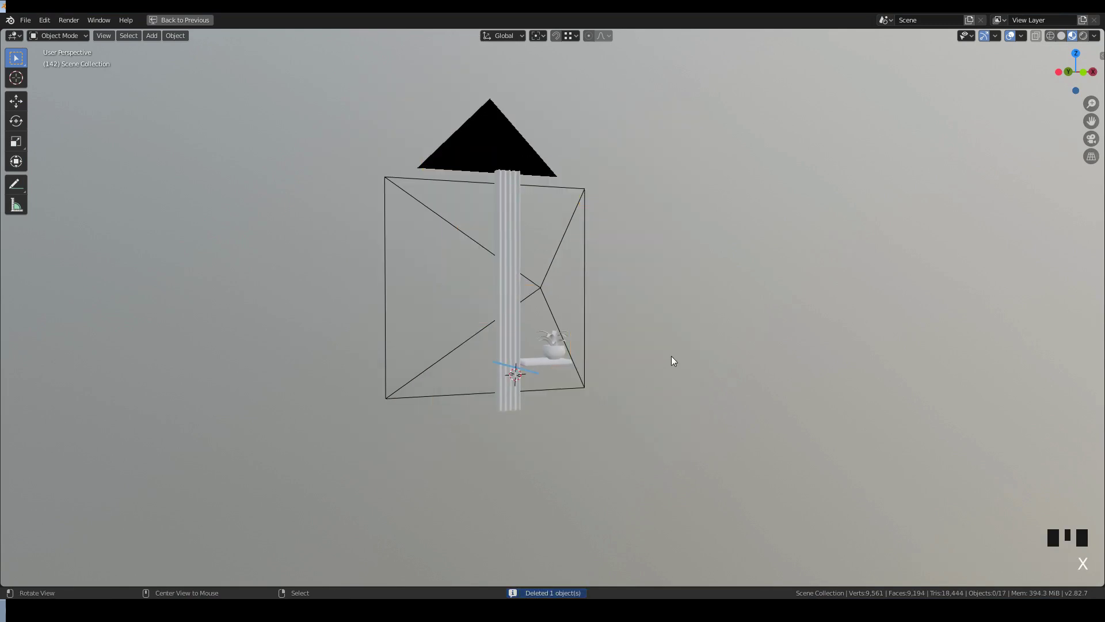
# Restore the full workspace layout, show the SUZZANE collection and delete its monkey head
pyautogui.hotkey('ctrl', 'space')
pyautogui.click(1095, 94)
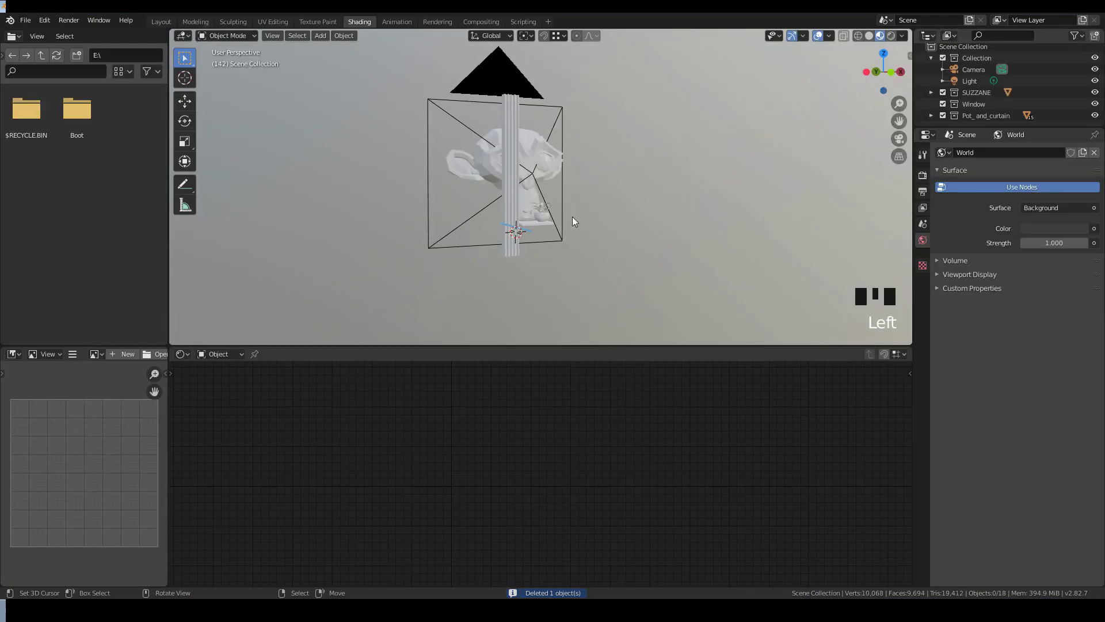
pyautogui.rightClick(547, 159)
pyautogui.press('x')
pyautogui.click(545, 154)
pyautogui.scroll(3, 705, 229)
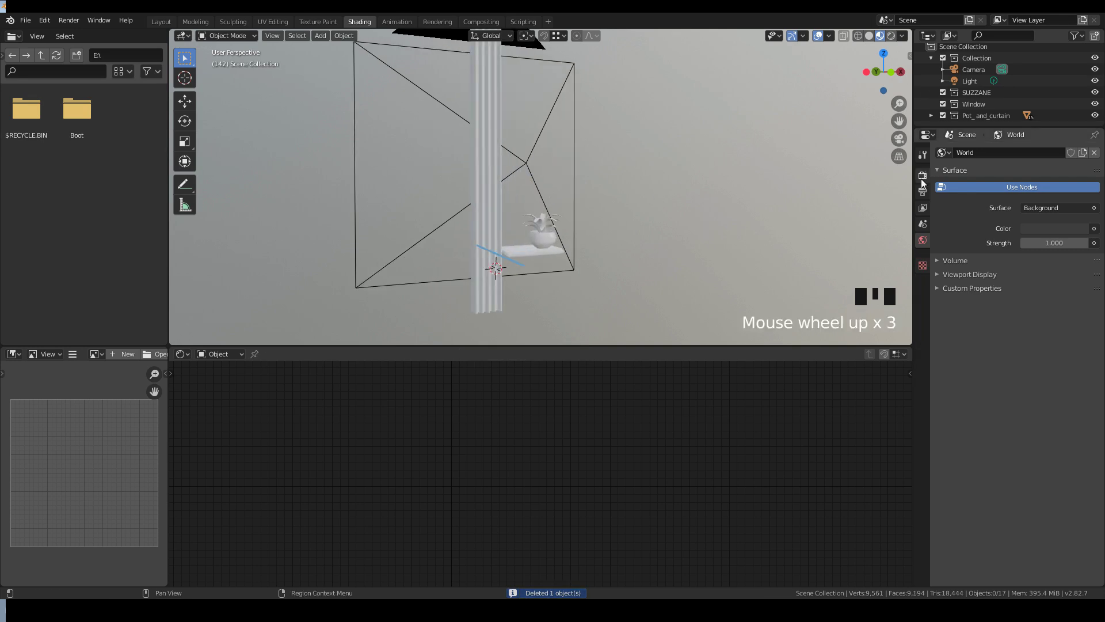
# Set the scene's render engine to Cycles
pyautogui.click(922, 174)
pyautogui.click(1038, 151)
pyautogui.click(1034, 187)
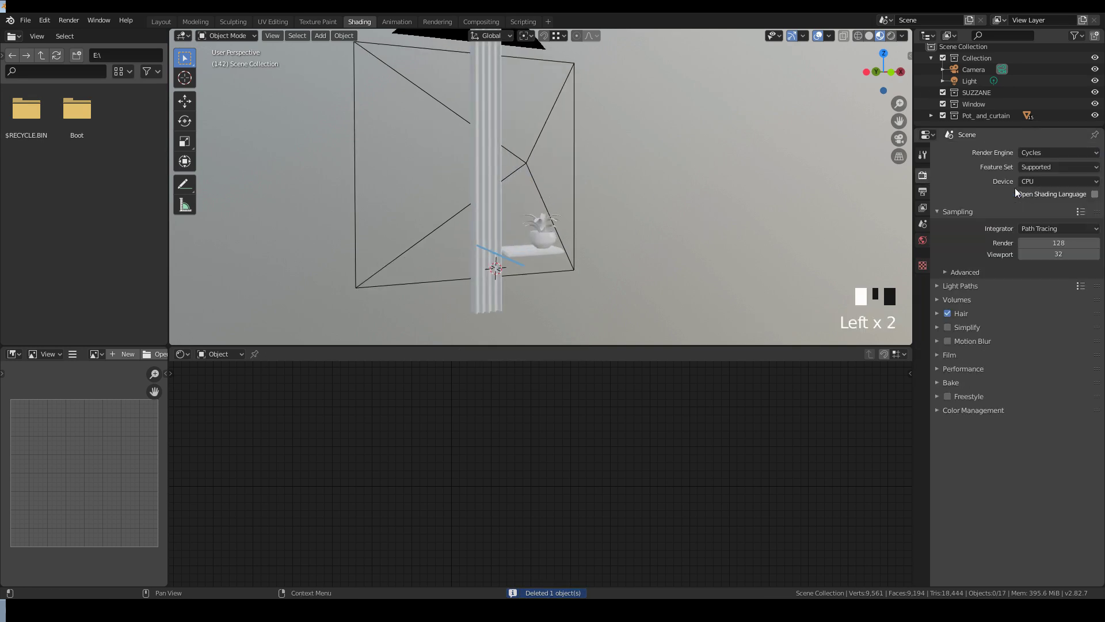
# Render the depth image of the curtain and plant pot and save it as zdepth.png in the blenderstop folder
pyautogui.click(63, 22)
pyautogui.click(81, 43)
pyautogui.click(104, 25)
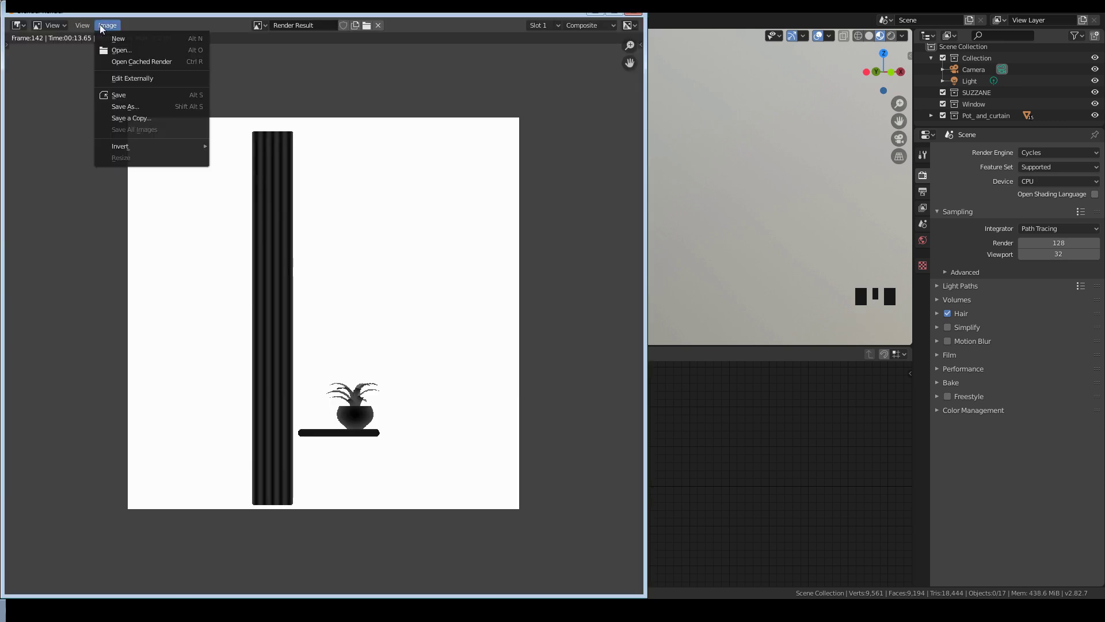
pyautogui.click(127, 106)
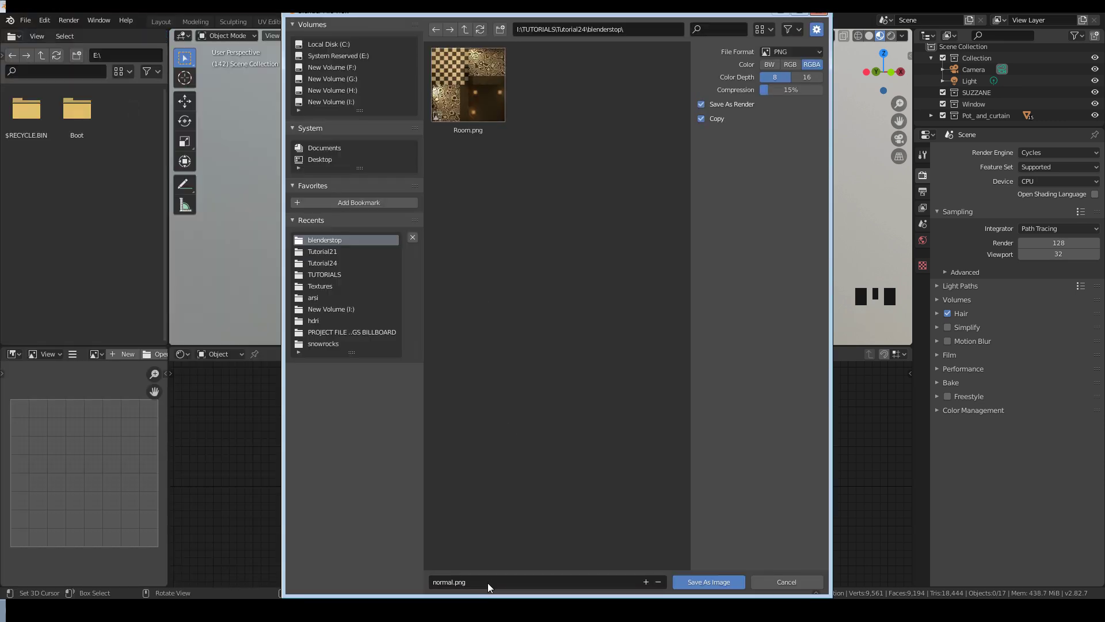
pyautogui.click(488, 582)
pyautogui.write('zb')
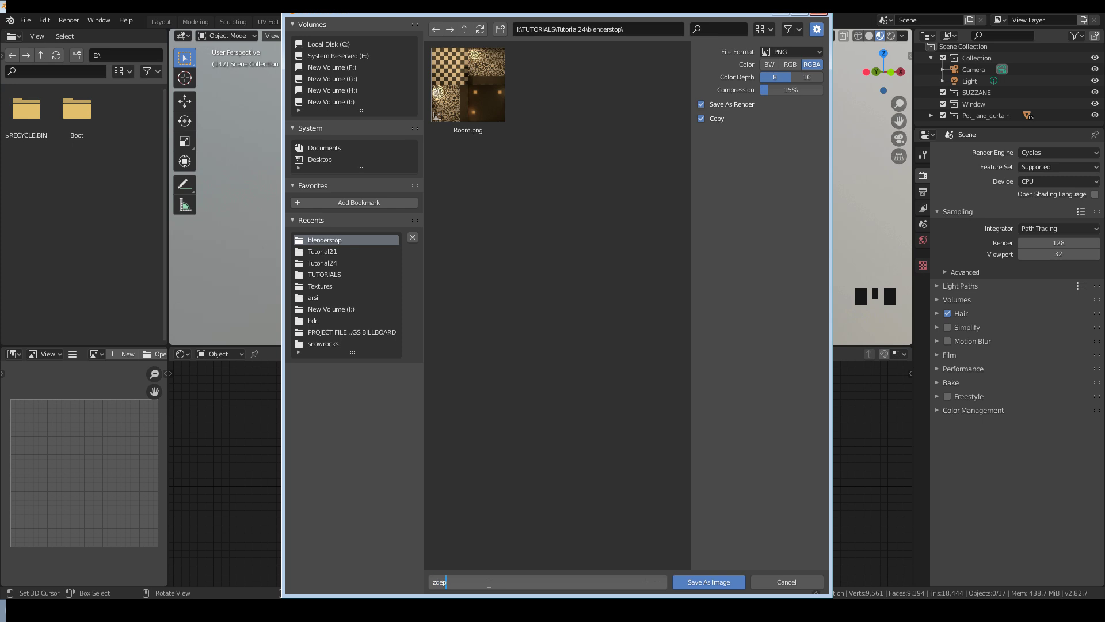
pyautogui.press('Return')
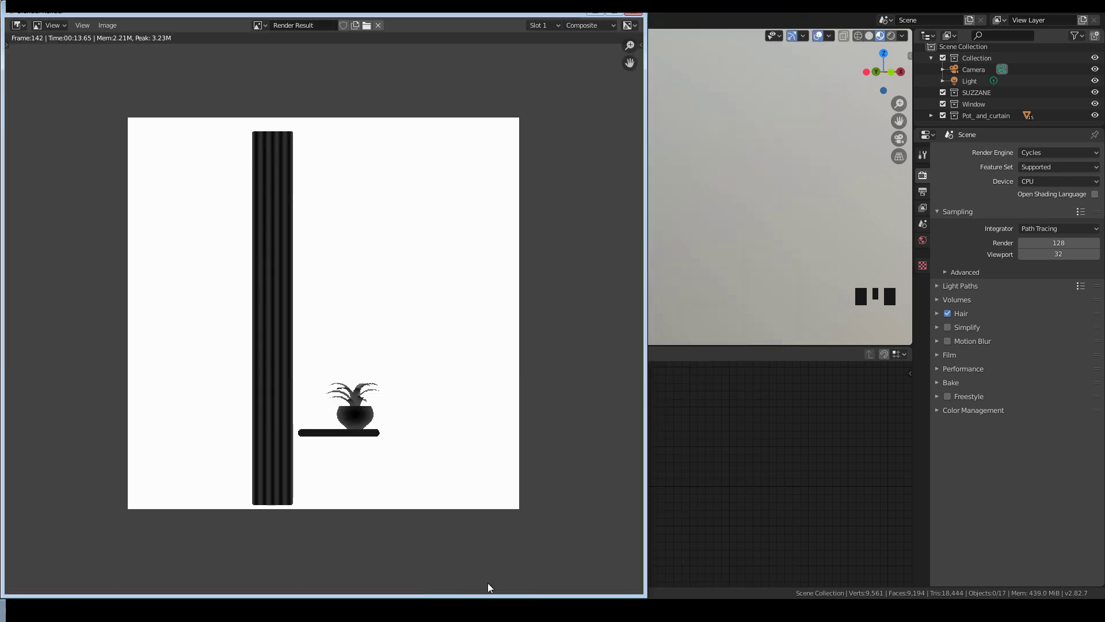
pyautogui.click(633, 11)
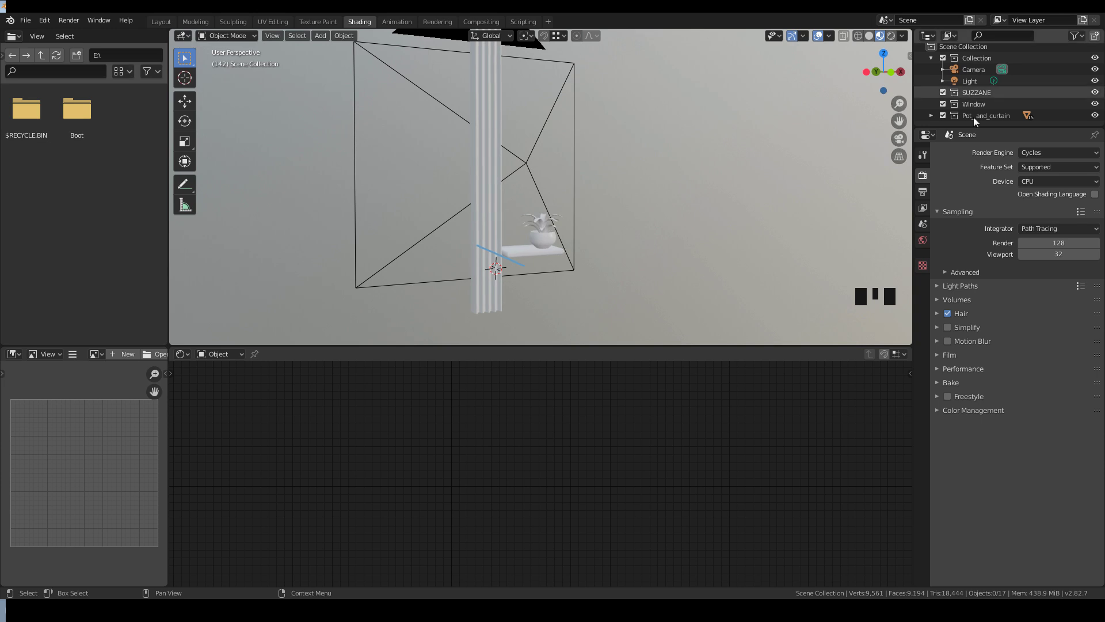
# Set the render engine to Workbench and connect the Render Layers image output directly to the Composite node
pyautogui.click(1037, 153)
pyautogui.click(1033, 179)
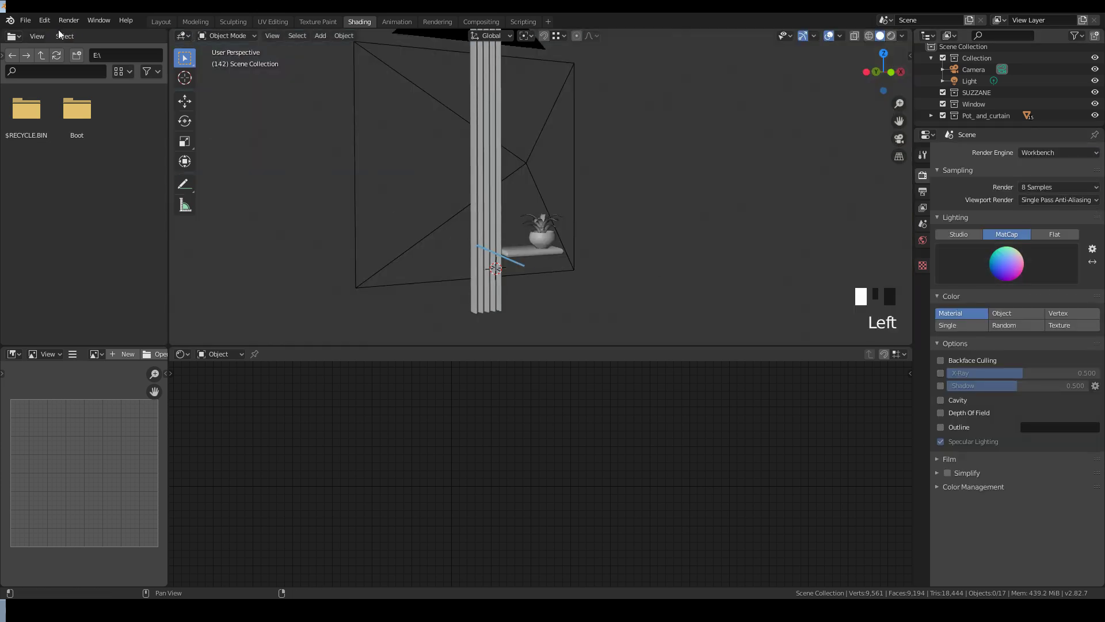
pyautogui.click(478, 21)
pyautogui.moveTo(539, 126); pyautogui.dragTo(541, 124)
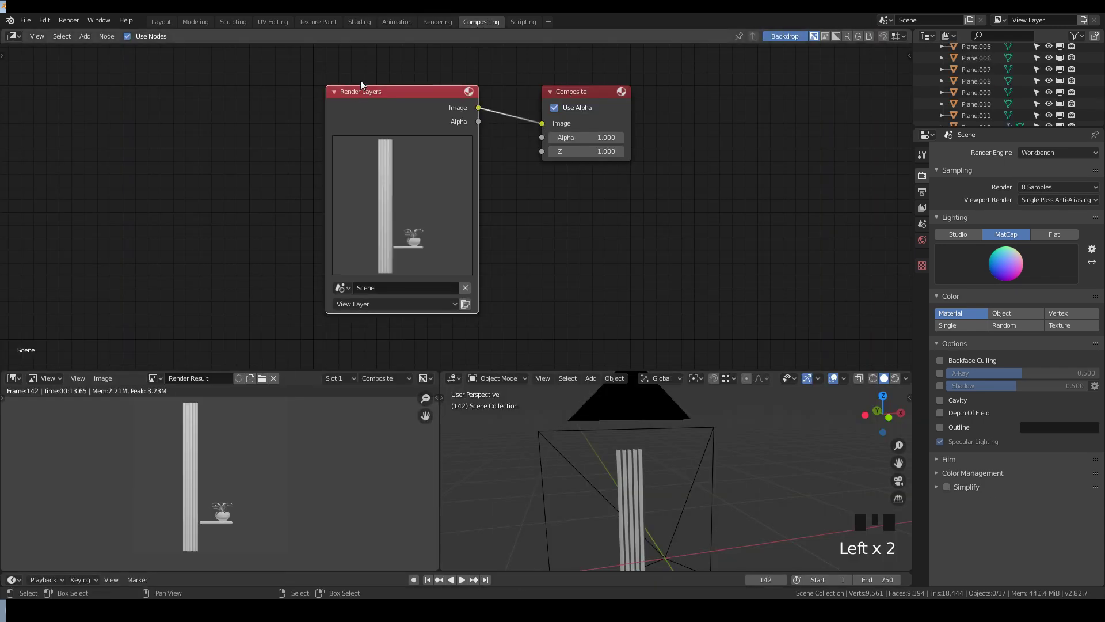
pyautogui.click(360, 22)
# Render the curtain and pot with the normal-coloured MatCap and save the image as normal.png
pyautogui.click(69, 20)
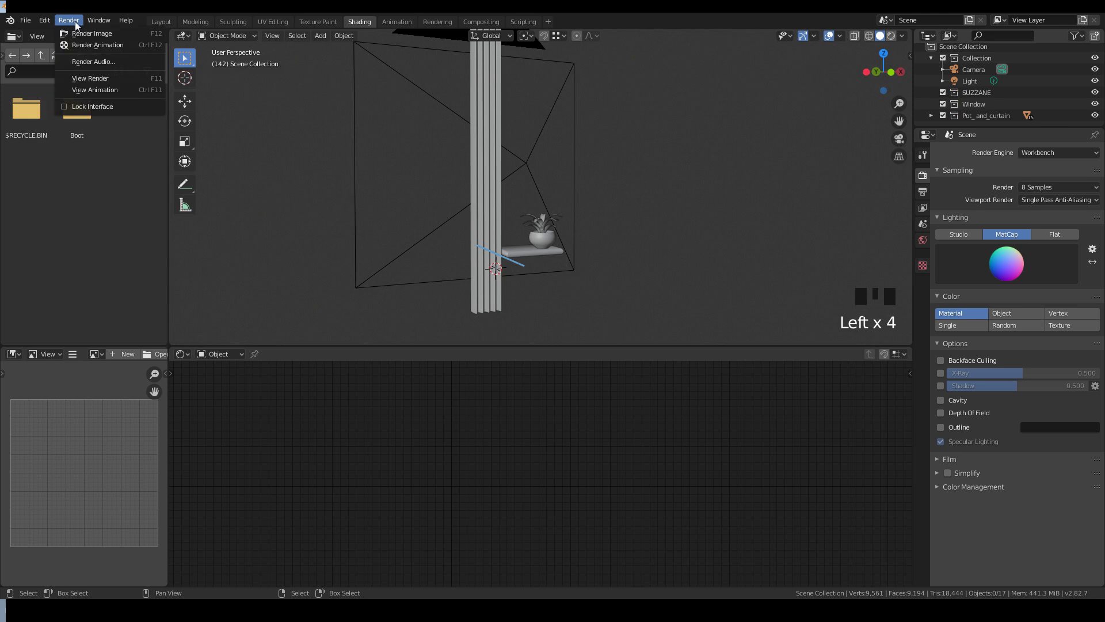
pyautogui.click(82, 36)
pyautogui.scroll(-3, 298, 223)
pyautogui.click(107, 25)
pyautogui.click(148, 107)
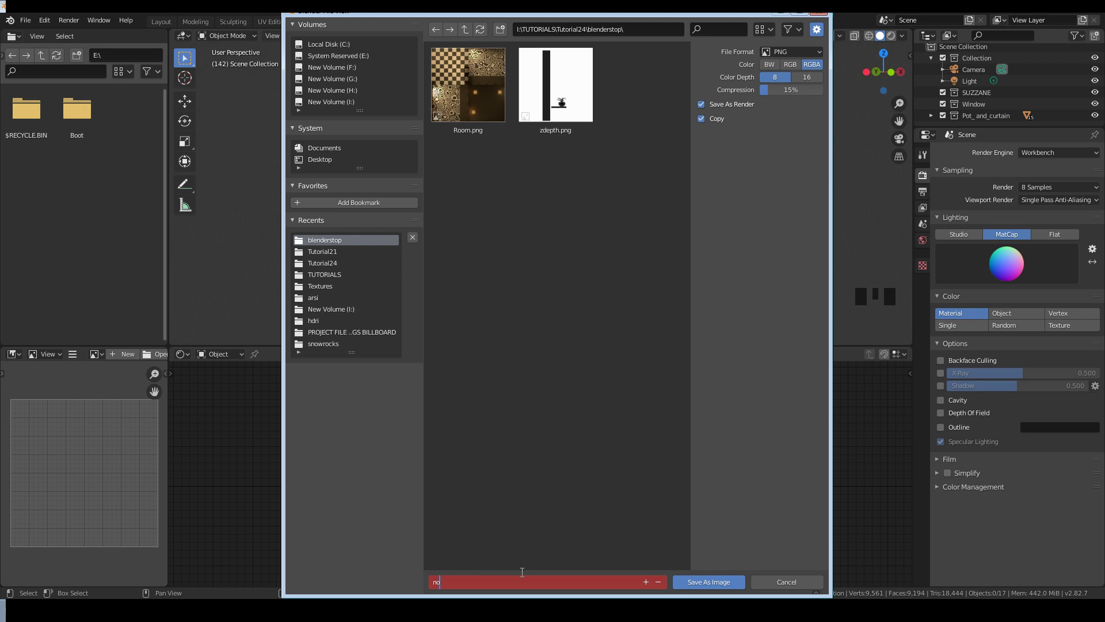
pyautogui.press('Return')
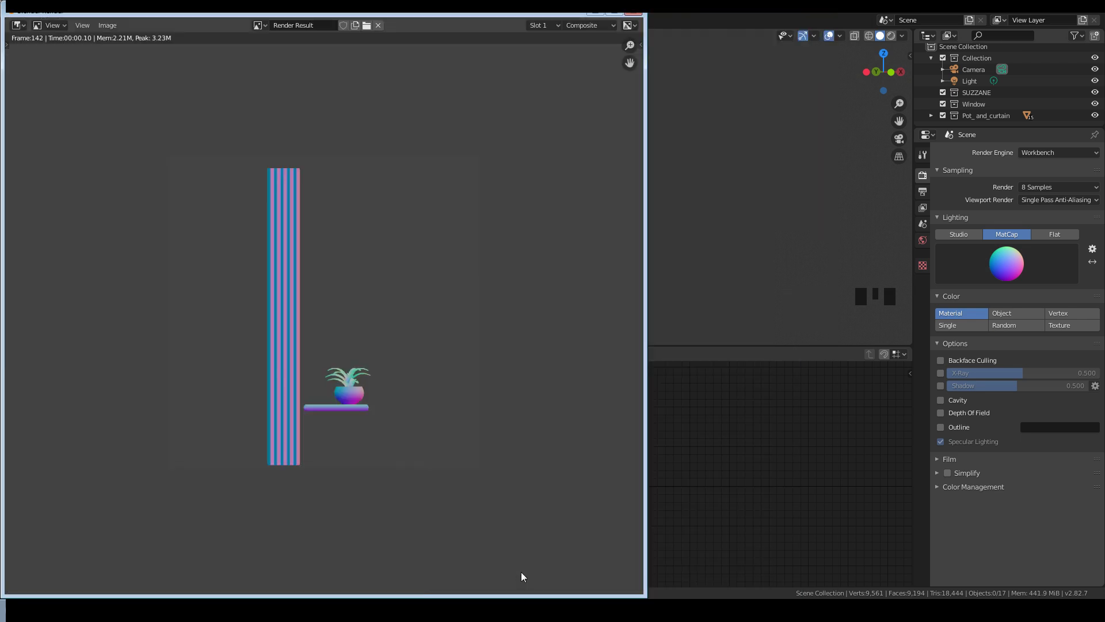
pyautogui.click(634, 11)
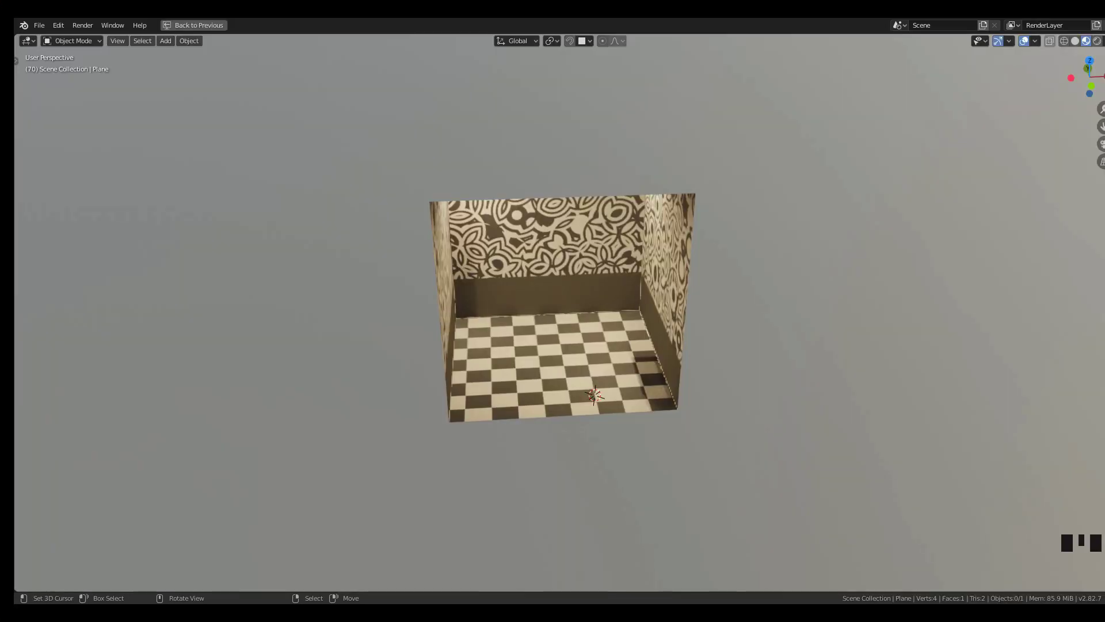
# In the fake-interior room material, enter the first For node group of the Parallax Nodes frame for editing
pyautogui.moveTo(731, 397)
pyautogui.mouseDown(button='middle')
pyautogui.moveTo(765, 333)
pyautogui.moveTo(703, 345)
pyautogui.moveTo(766, 355)
pyautogui.mouseUp(button='middle')
pyautogui.scroll(3, 701, 361)
pyautogui.hotkey('ctrl', 'space')
pyautogui.scroll(-2, 679, 483)
pyautogui.moveTo(708, 501); pyautogui.dragTo(725, 449, button='middle')
pyautogui.scroll(14, 543, 424)
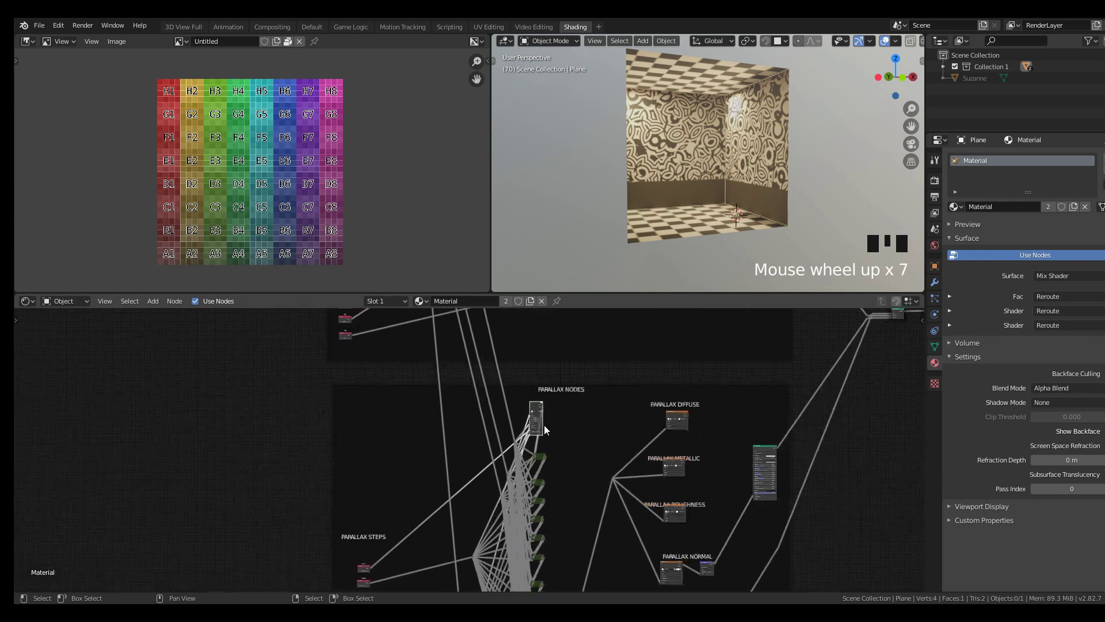
pyautogui.moveTo(630, 414); pyautogui.dragTo(539, 409, button='middle')
pyautogui.scroll(9, 509, 475)
pyautogui.scroll(3, 498, 388)
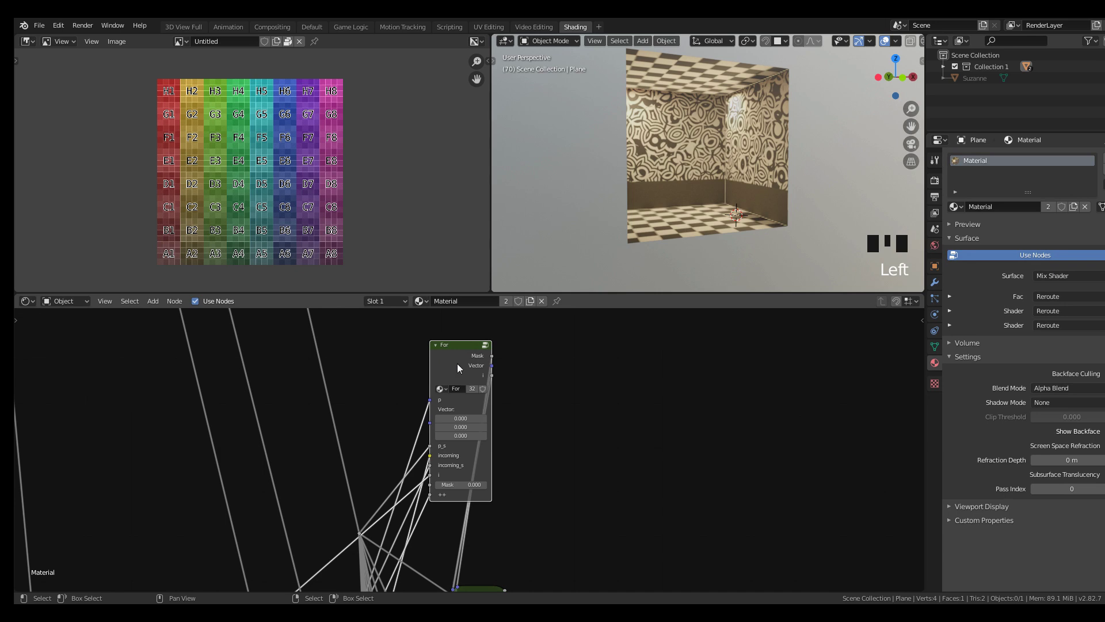
pyautogui.press('Tab')
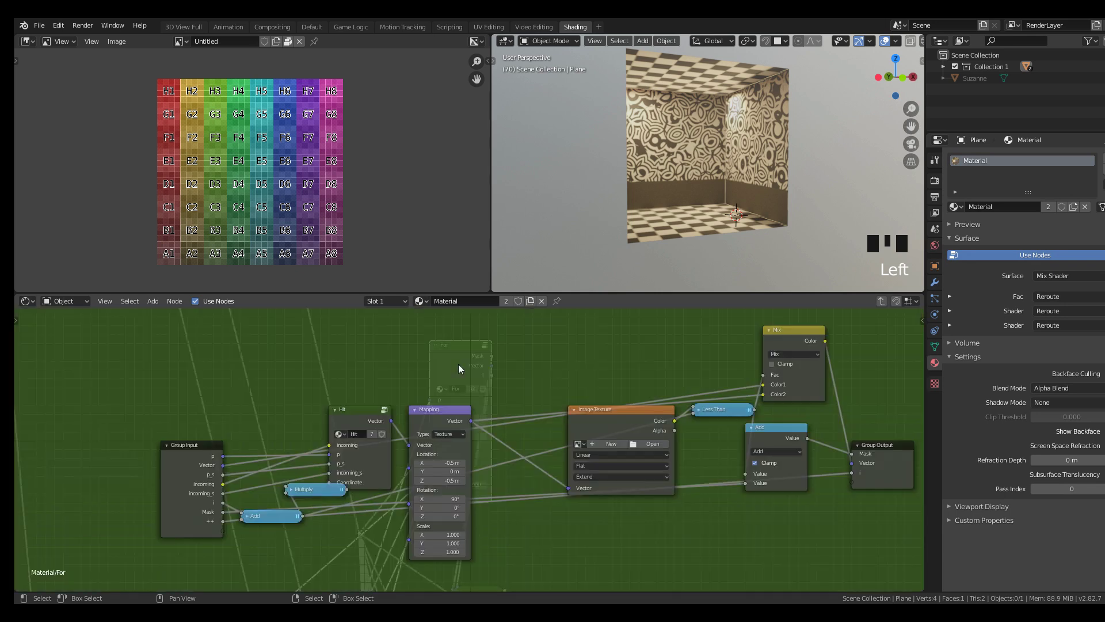
# Load zdepth.png into the Image Texture node inside the For group and leave the group
pyautogui.scroll(-2, 540, 403)
pyautogui.moveTo(569, 396); pyautogui.dragTo(470, 388, button='middle')
pyautogui.click(493, 423)
pyautogui.press('g')
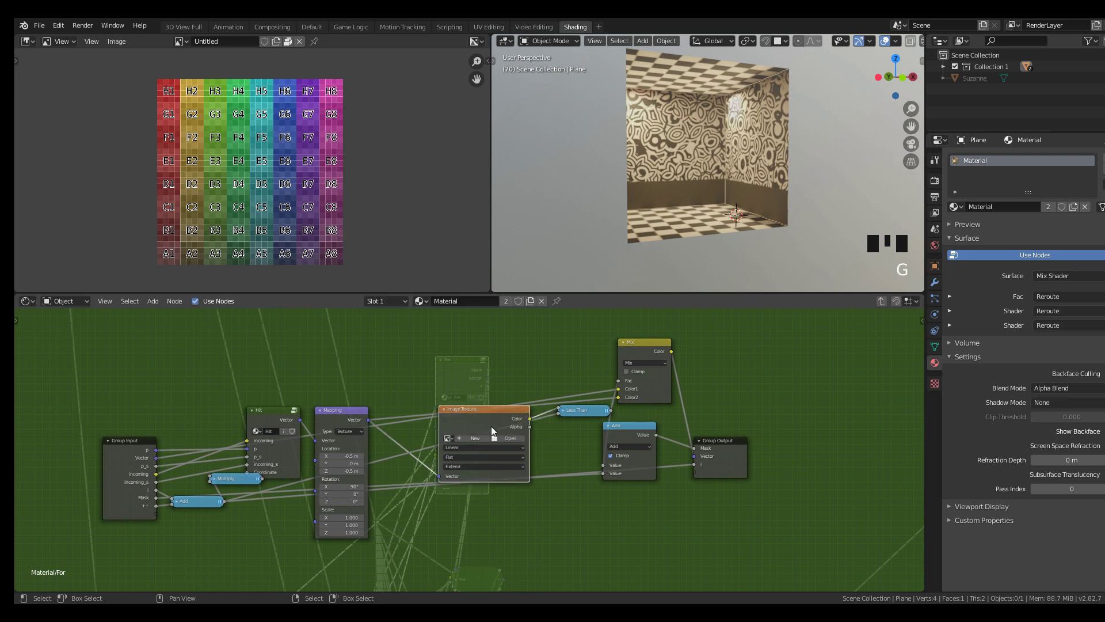
pyautogui.click(511, 438)
pyautogui.click(675, 98)
pyautogui.click(729, 609)
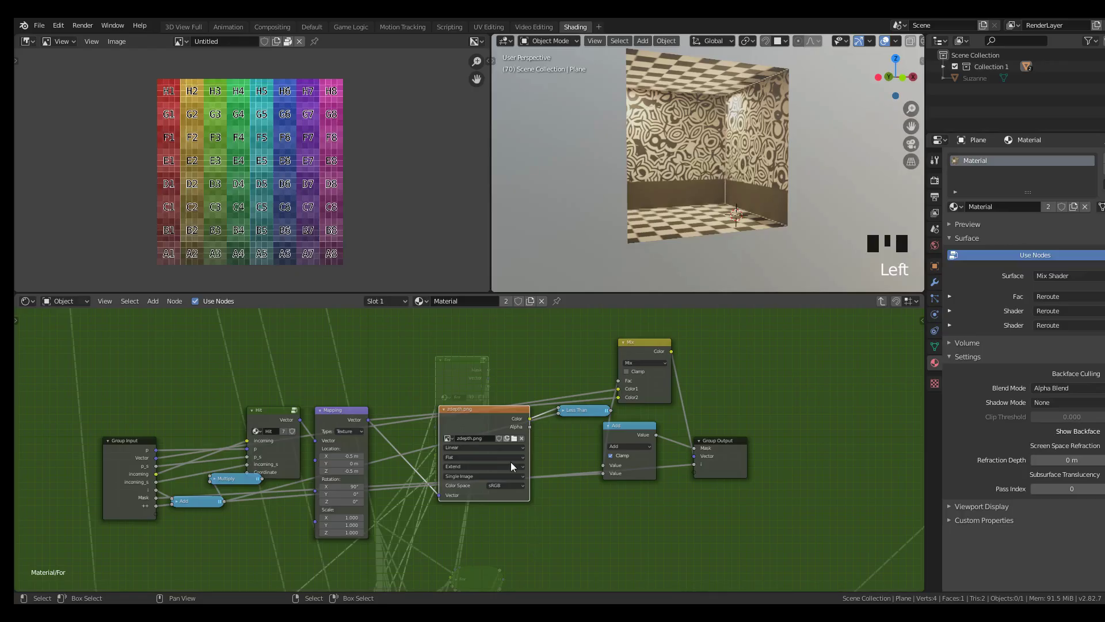
pyautogui.moveTo(544, 485); pyautogui.dragTo(506, 490, button='middle')
pyautogui.click(771, 447)
pyautogui.press('Tab')
# Examine the positive and negative parallax step values and the curtain and pot in the room plane
pyautogui.moveTo(634, 492); pyautogui.dragTo(606, 392, button='middle')
pyautogui.scroll(-12, 606, 393)
pyautogui.moveTo(369, 552); pyautogui.dragTo(514, 418, button='middle')
pyautogui.scroll(7, 514, 419)
pyautogui.scroll(10, 520, 397)
pyautogui.scroll(11, 520, 489)
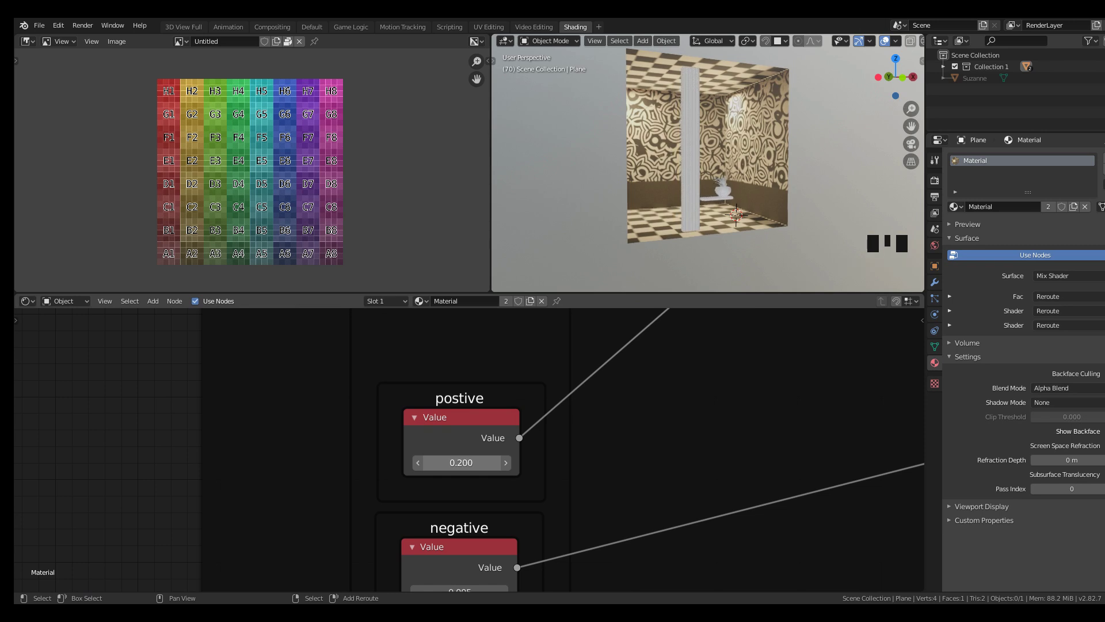
pyautogui.scroll(2, 793, 202)
pyautogui.moveTo(793, 202); pyautogui.dragTo(708, 230, button='middle')
# Load normal.png into the image texture of the Parallax Normal frame
pyautogui.scroll(-14, 717, 441)
pyautogui.scroll(-5, 702, 416)
pyautogui.moveTo(702, 416); pyautogui.dragTo(226, 507, button='middle')
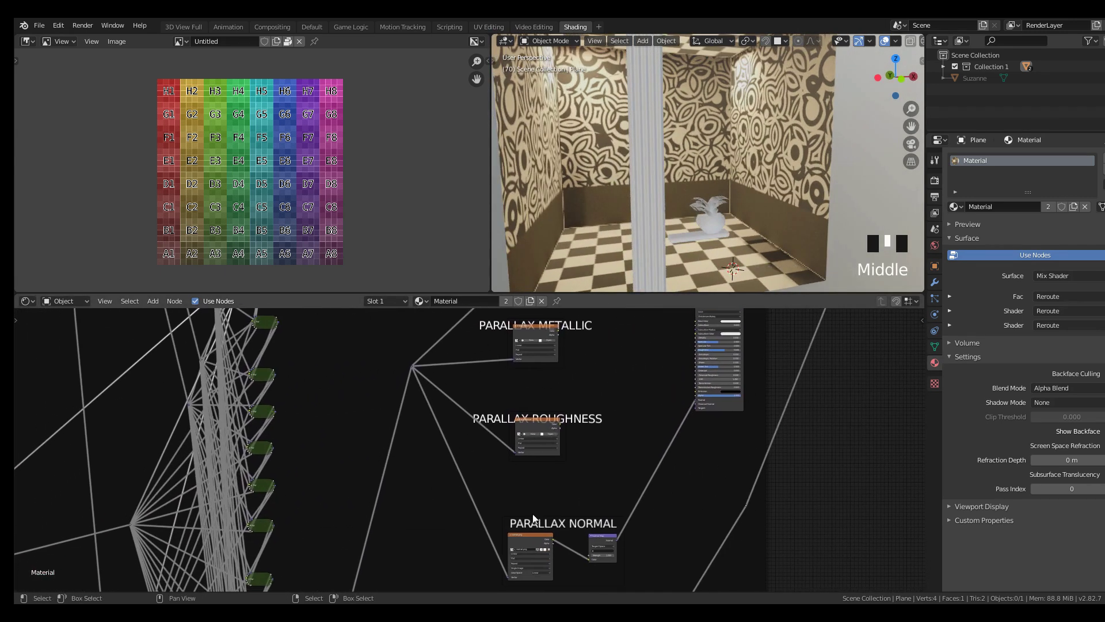
pyautogui.scroll(5, 569, 533)
pyautogui.scroll(4, 534, 450)
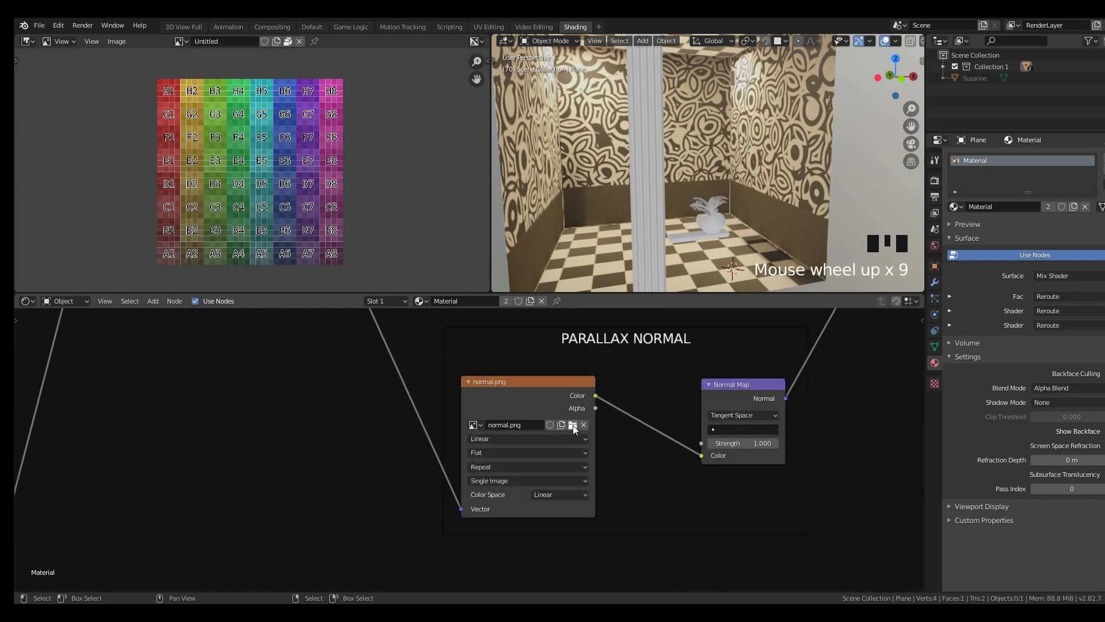
pyautogui.click(572, 425)
pyautogui.doubleClick(498, 94)
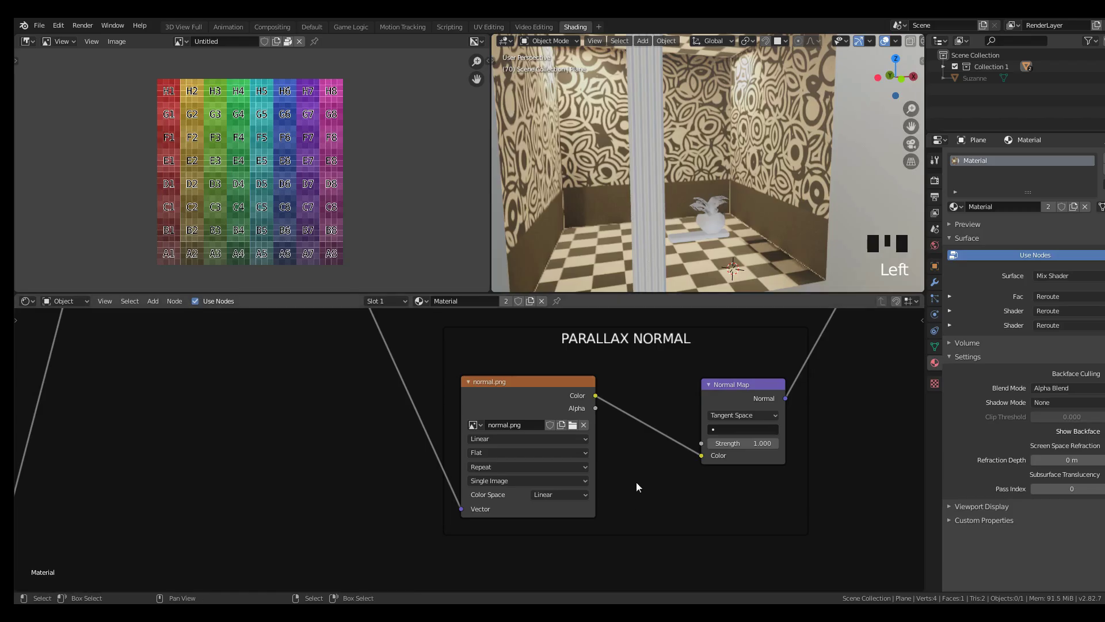
pyautogui.click(539, 496)
# Switch the viewport to rendered shading and add a sun light to the room scene
pyautogui.scroll(-1, 724, 175)
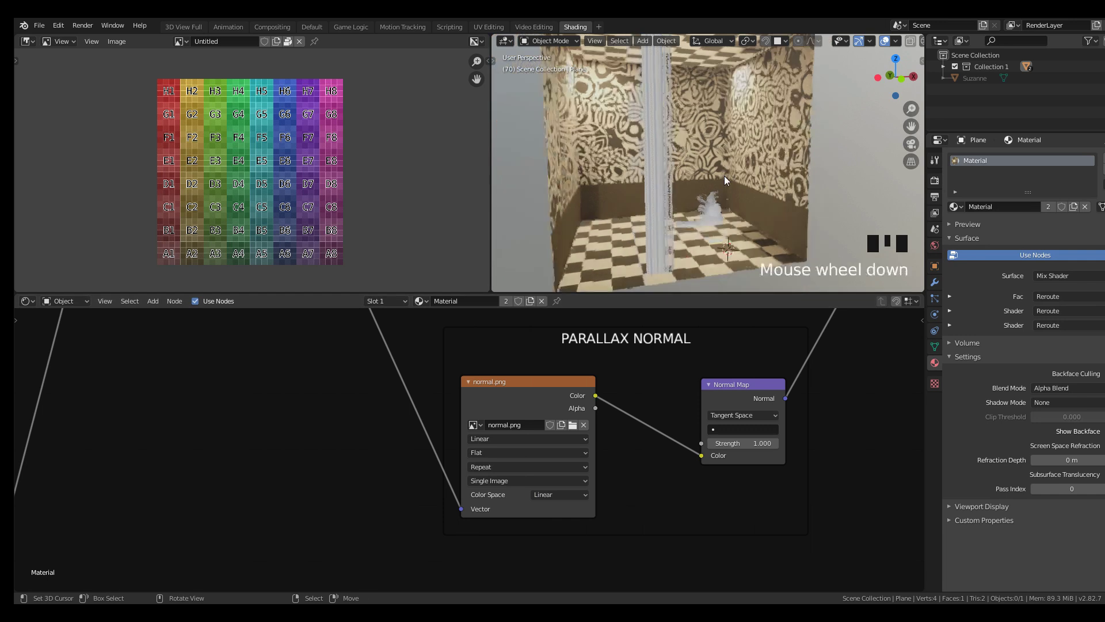
pyautogui.scroll(-2, 724, 175)
pyautogui.moveTo(724, 175)
pyautogui.mouseDown(button='middle')
pyautogui.moveTo(682, 186)
pyautogui.moveTo(687, 233)
pyautogui.mouseUp(button='middle')
pyautogui.press('z')
pyautogui.hotkey('shift', 'a')
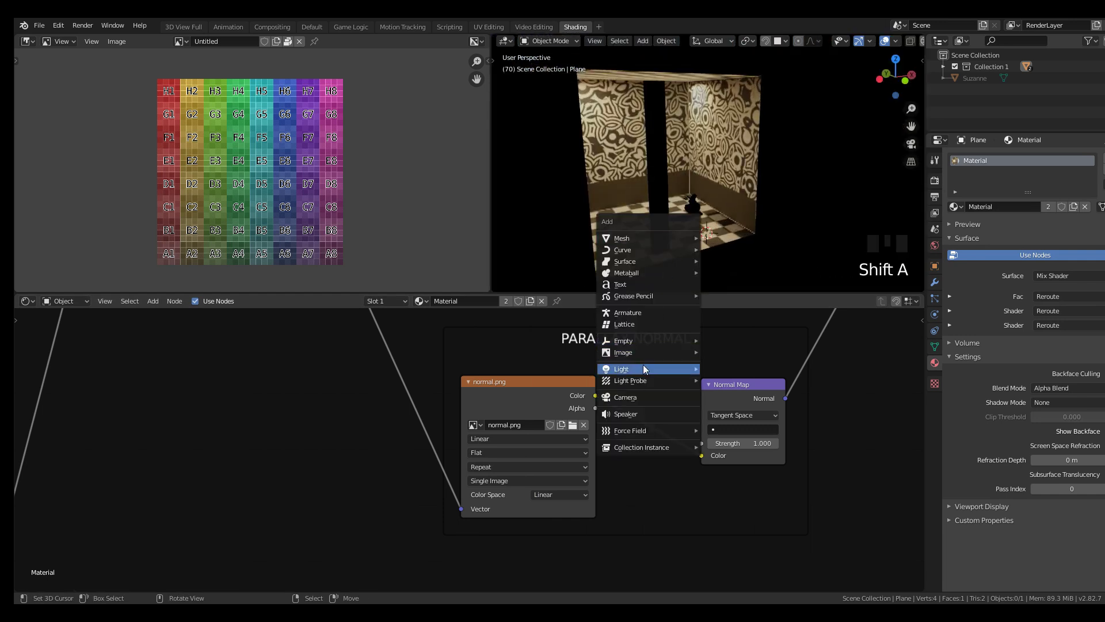
pyautogui.moveTo(644, 368)
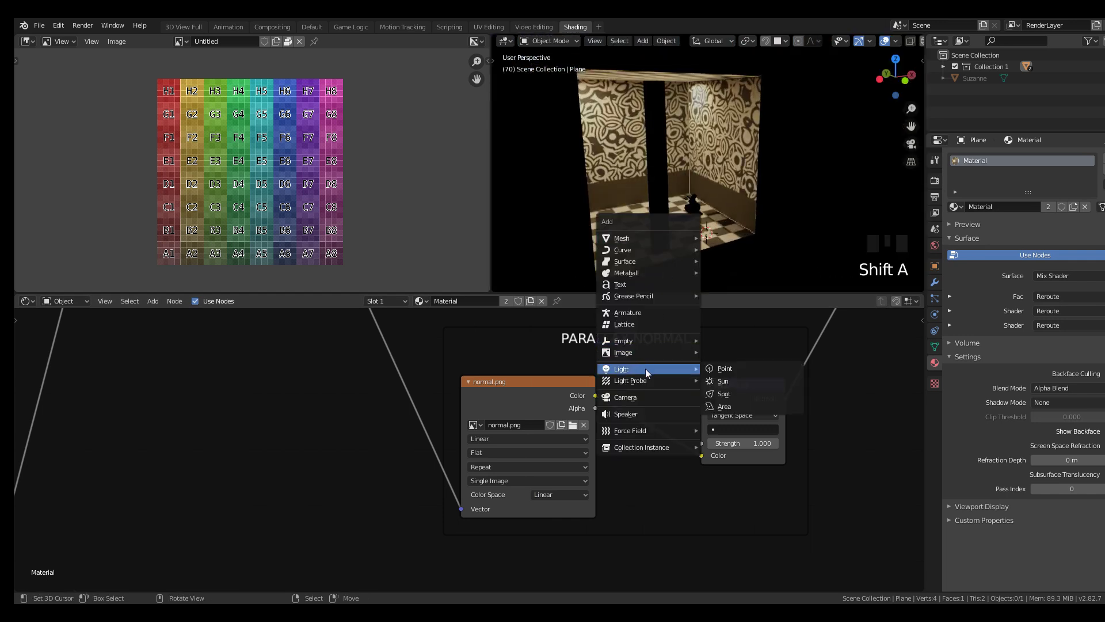
pyautogui.click(722, 381)
# Move and rotate the sun light around the room plane to test the lighting on the curtain and pot
pyautogui.press('r')
pyautogui.click(789, 233)
pyautogui.press('g')
pyautogui.click(802, 221)
pyautogui.moveTo(802, 221); pyautogui.dragTo(759, 216, button='middle')
pyautogui.press('g')
pyautogui.click(710, 125)
pyautogui.press('r')
pyautogui.press('r')
pyautogui.click(707, 168)
pyautogui.moveTo(707, 168)
pyautogui.mouseDown(button='middle')
pyautogui.moveTo(640, 171)
pyautogui.moveTo(671, 183)
pyautogui.moveTo(677, 231)
pyautogui.moveTo(645, 366)
pyautogui.moveTo(679, 332)
pyautogui.moveTo(615, 340)
pyautogui.moveTo(708, 329)
pyautogui.mouseUp(button='middle')
pyautogui.press('g')
pyautogui.click(606, 171)
pyautogui.press('r')
pyautogui.click(710, 180)
# Maximize the 3D viewport and switch it to material preview shading to view the room with curtain and pot
pyautogui.hotkey('ctrl', 'space')
pyautogui.scroll(3, 710, 180)
pyautogui.press('z')
pyautogui.click(700, 463)
pyautogui.moveTo(699, 462)
pyautogui.keyDown('shift'); pyautogui.mouseDown(button='middle')
pyautogui.moveTo(713, 410)
pyautogui.moveTo(737, 393)
pyautogui.mouseUp(button='middle'); pyautogui.keyUp('shift')
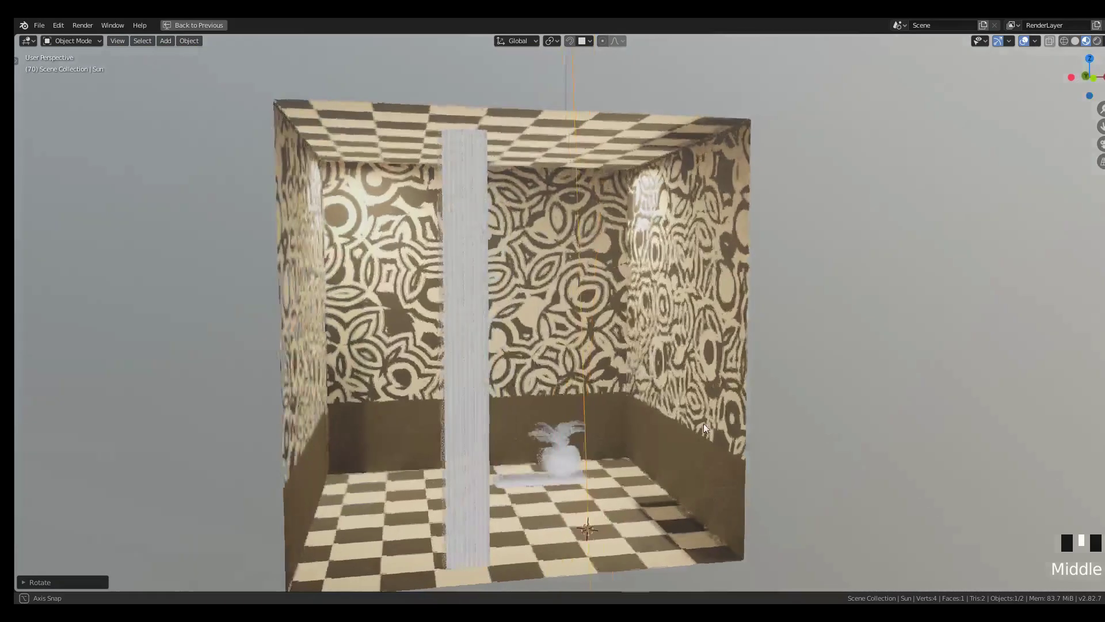